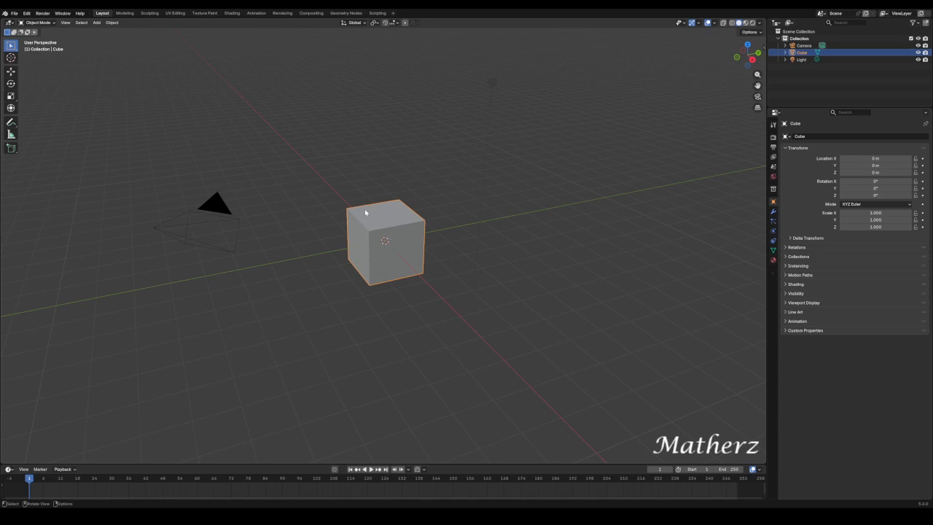
Delete the default cube and turn on the Screencast Keys display.
key("Delete")
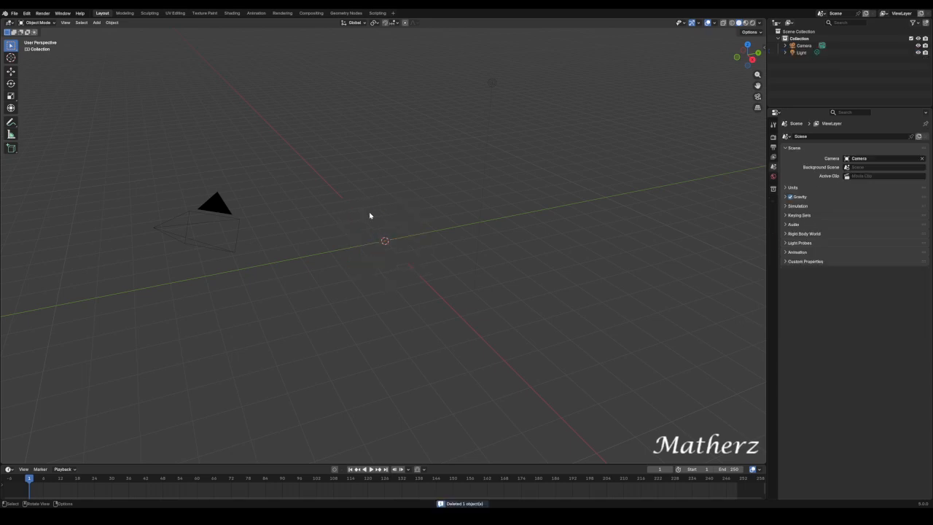
left_click(763, 46)
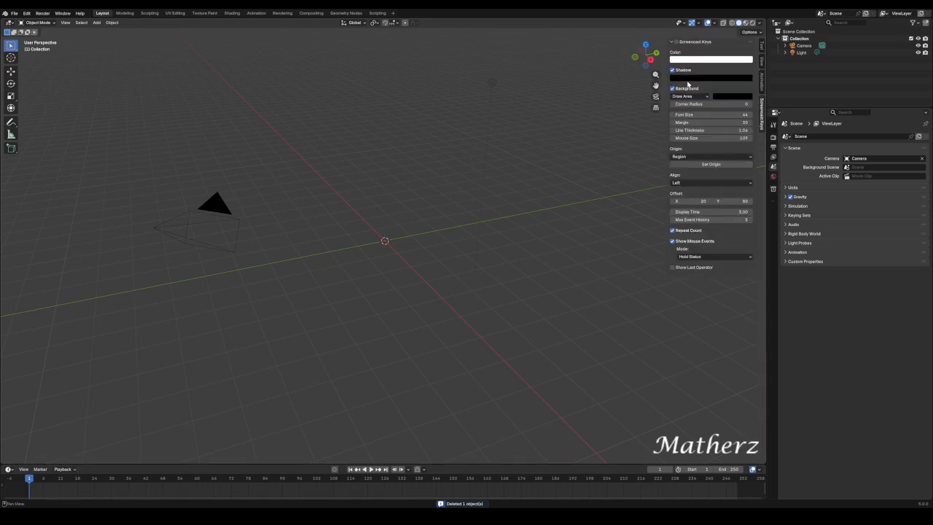
left_click(677, 42)
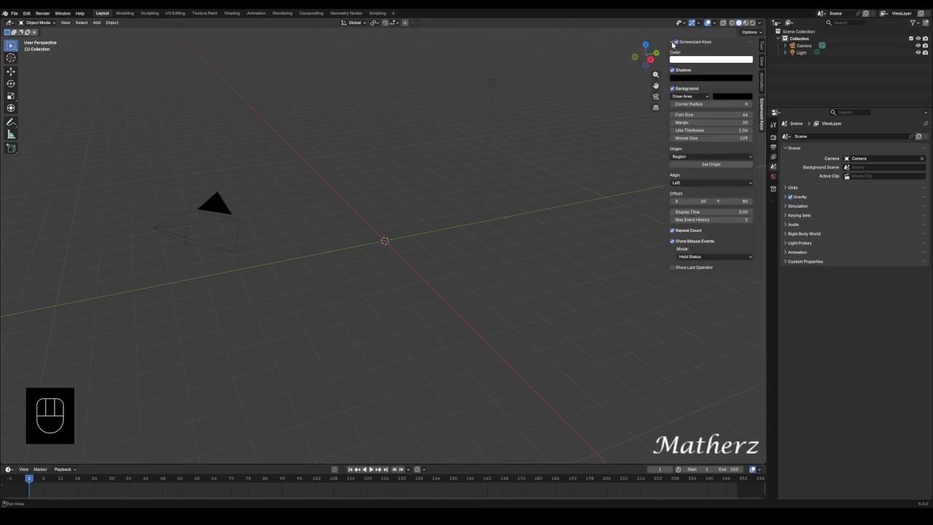
Set the scene's render engine to Cycles.
left_click(774, 137)
left_click(856, 136)
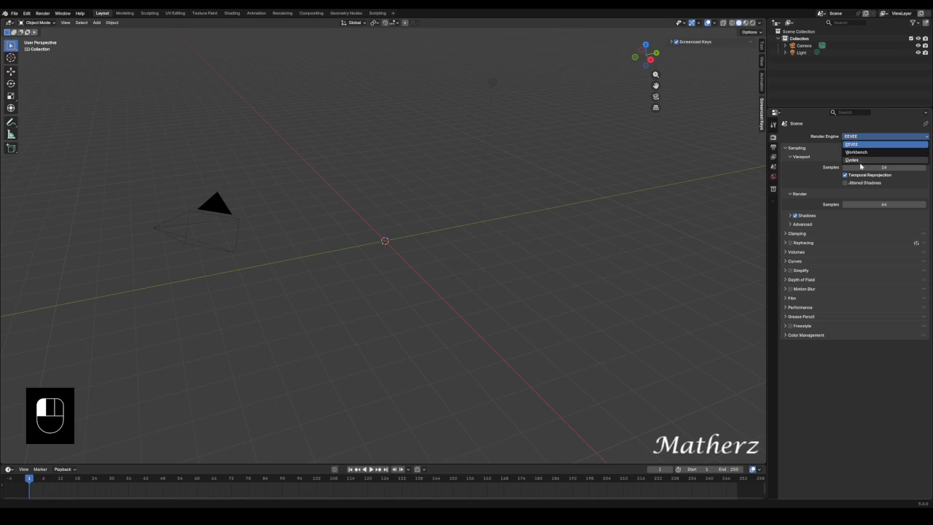
left_click(859, 161)
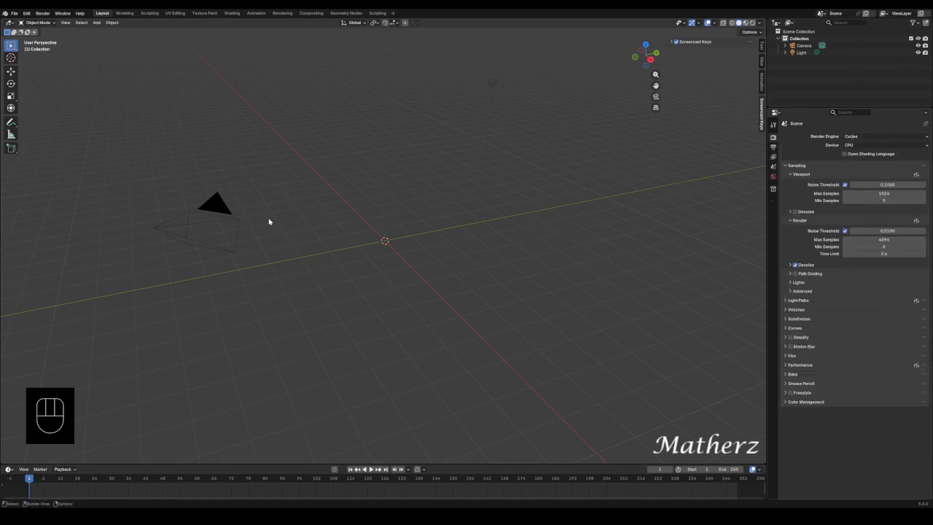
Add a plane at the origin and scale it up about 14 times as a ground surface.
left_click(97, 22)
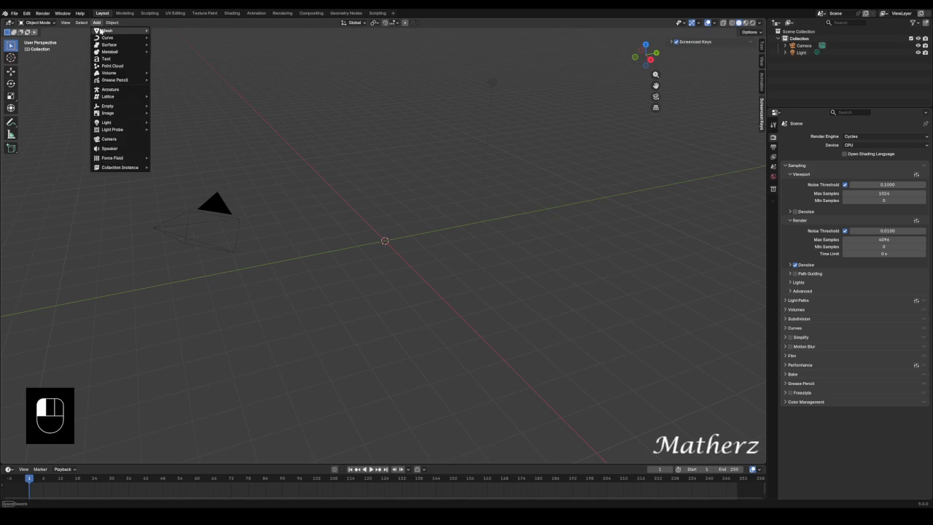
mouse_move(107, 30)
left_click(173, 31)
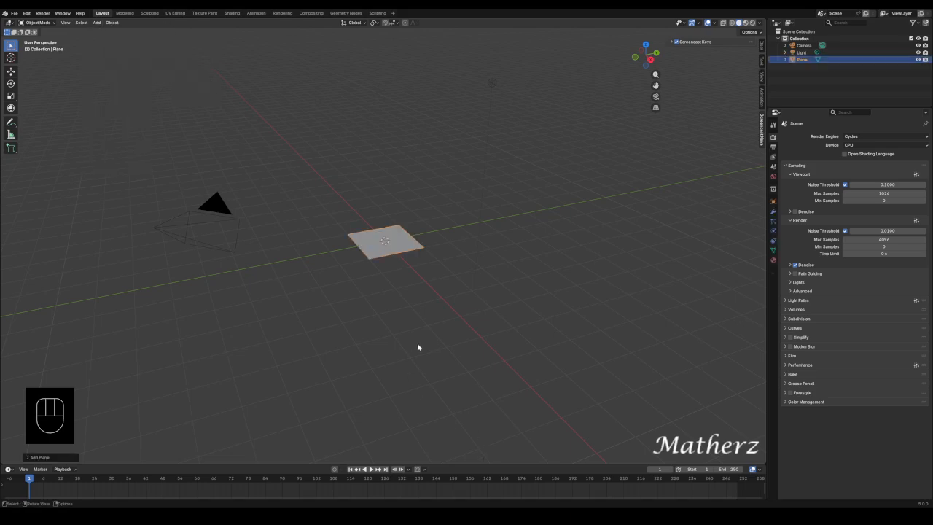
key("s")
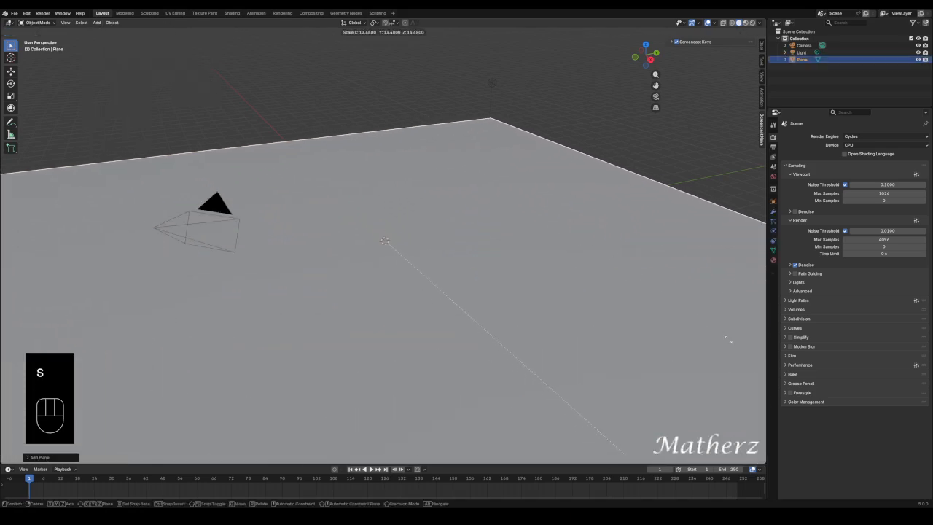
left_click(831, 328)
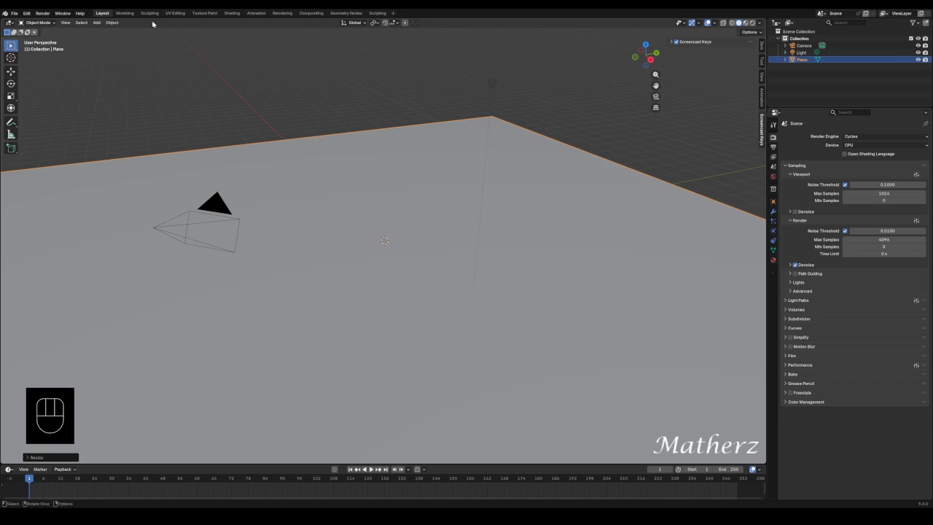
Add a text object at the centre of the ground plane.
left_click(96, 22)
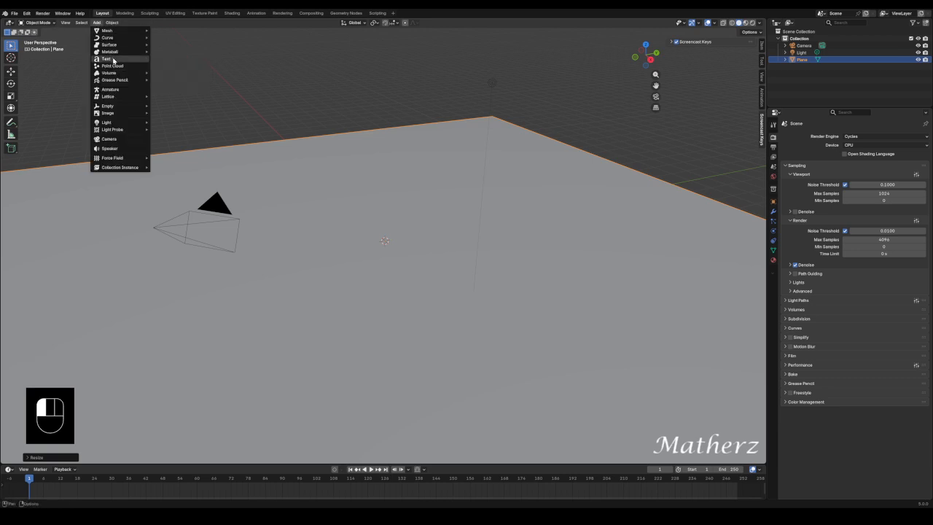
left_click(106, 59)
scroll(436, 265, "up", 5)
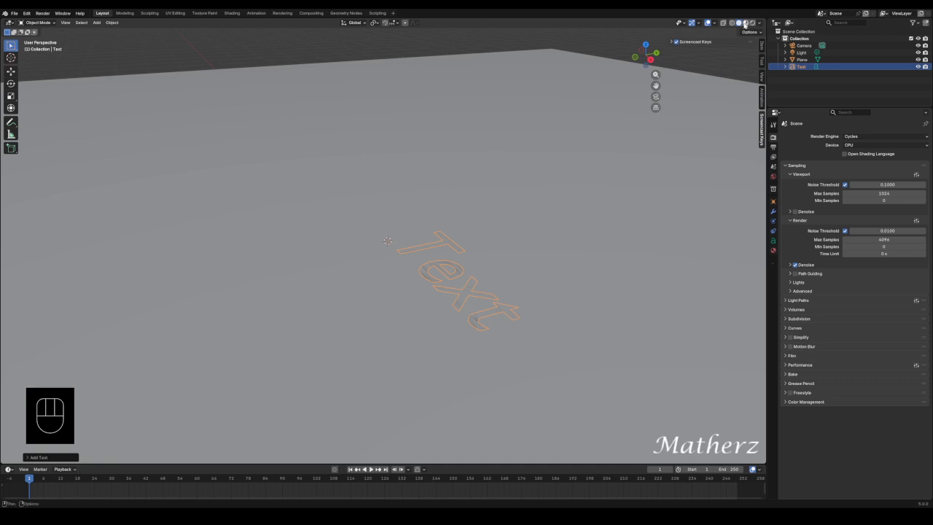
scroll(455, 263, "down", 4)
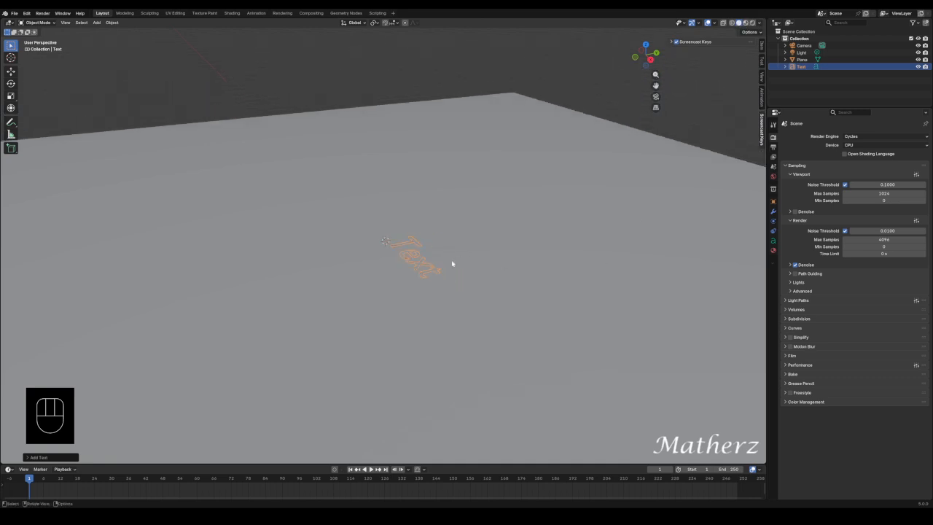
Stand the text upright by rotating it 90° about the X axis and 90° about the Z axis.
key("r")
key("x")
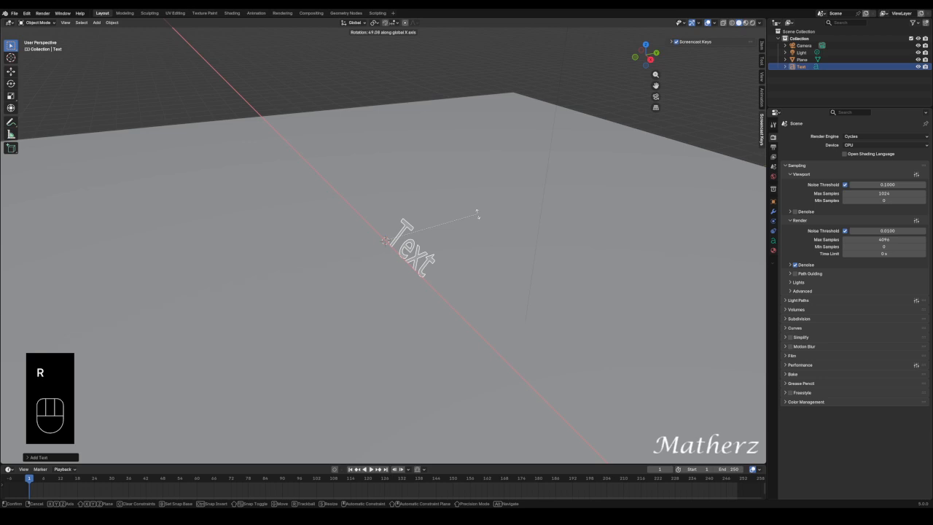
key("9")
key("0")
left_click(449, 288)
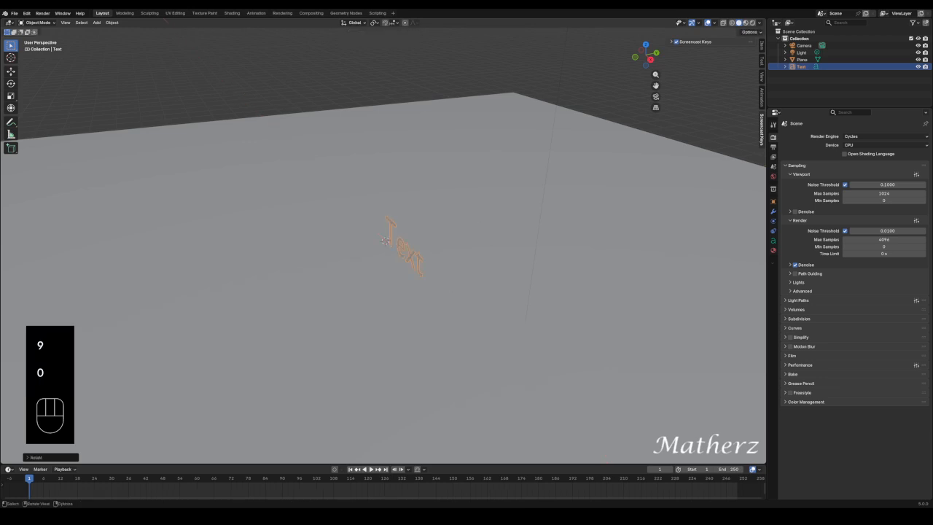
key("r")
key("z")
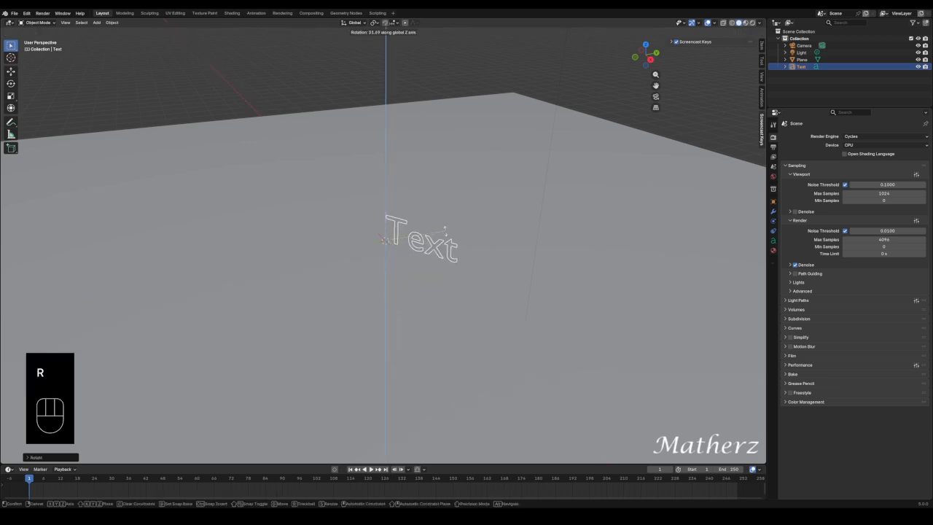
key("9")
key("0")
left_click(438, 225)
scroll(428, 252, "up", 2)
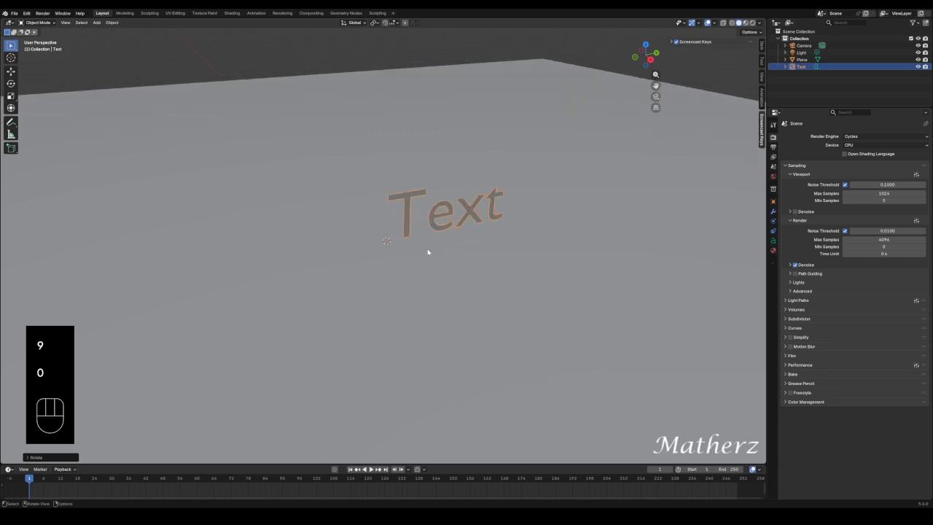
Align the active camera to a low front view facing the text and the ground plane.
middle_click_drag(428, 252, 485, 267)
middle_click_drag(479, 193, 459, 258, "shift")
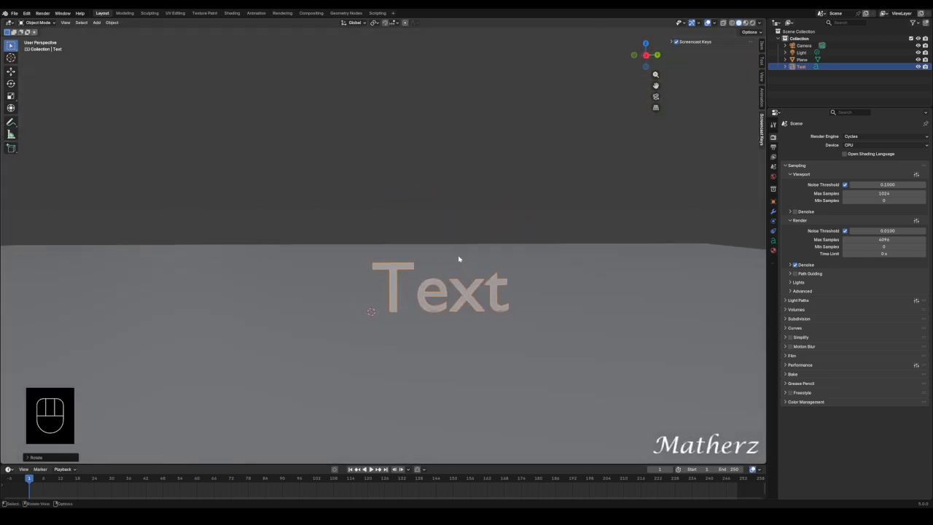
scroll(459, 258, "down", 2)
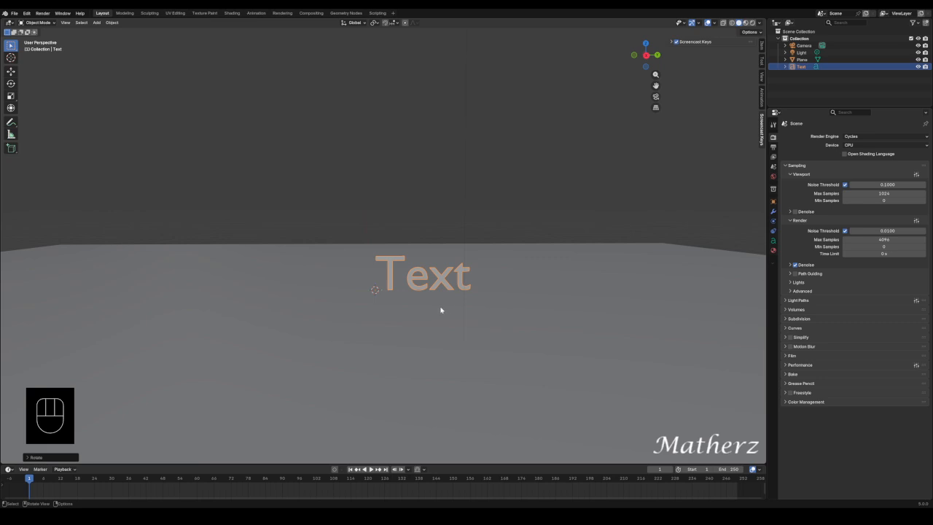
left_click(65, 23)
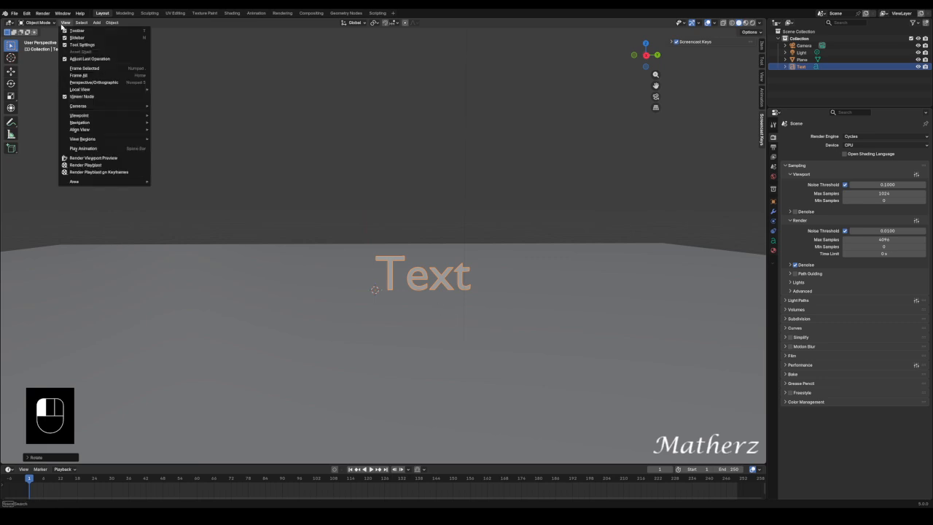
mouse_move(95, 132)
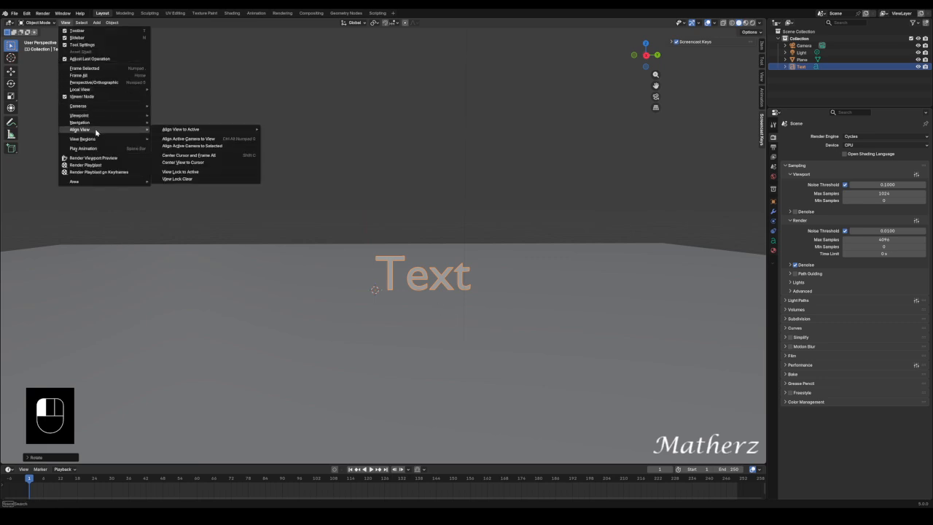
left_click(207, 139)
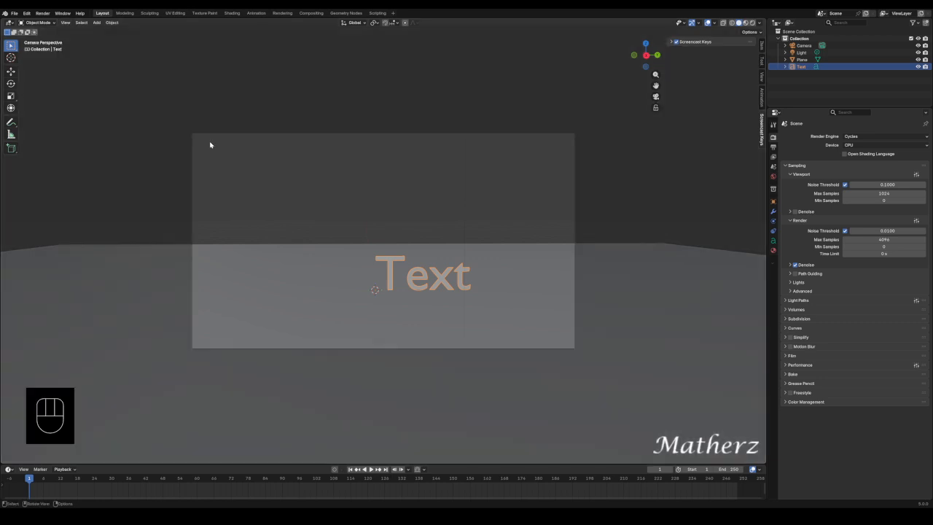
Move the text about 1.5 m in the negative direction along the Y axis.
left_click(392, 267)
key("g")
key("y")
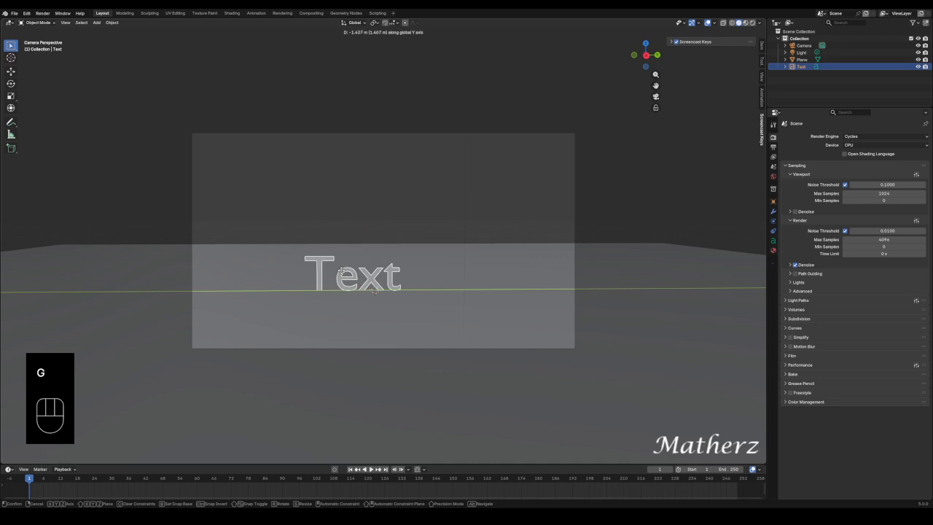
left_click(338, 273)
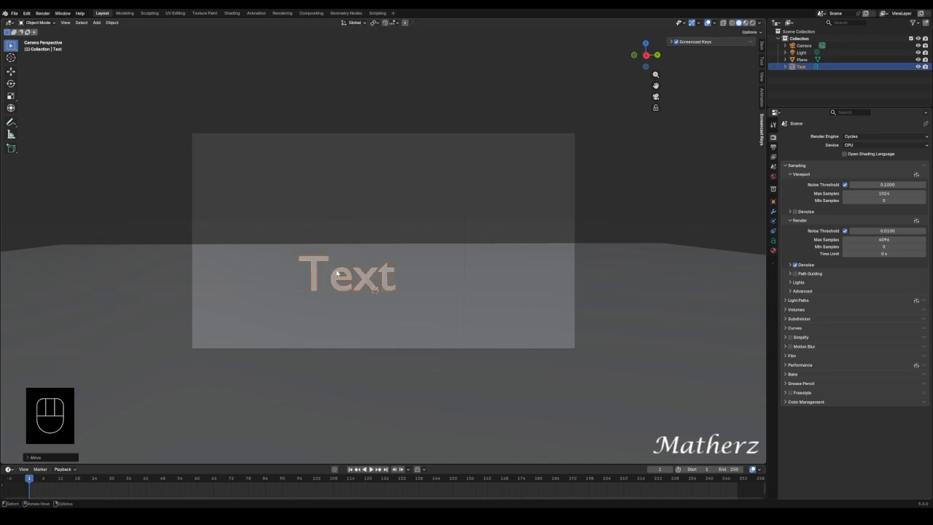
Replace the text object's content with "20" and return to Object Mode.
left_click(46, 23)
left_click(52, 38)
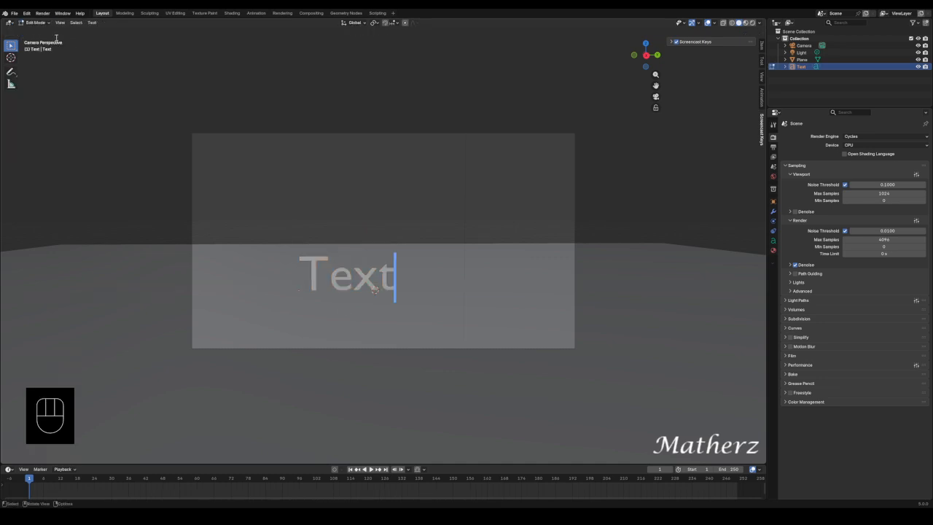
key("BackSpace")
key("BackSpace")
key("BackSpace")
key("BackSpace")
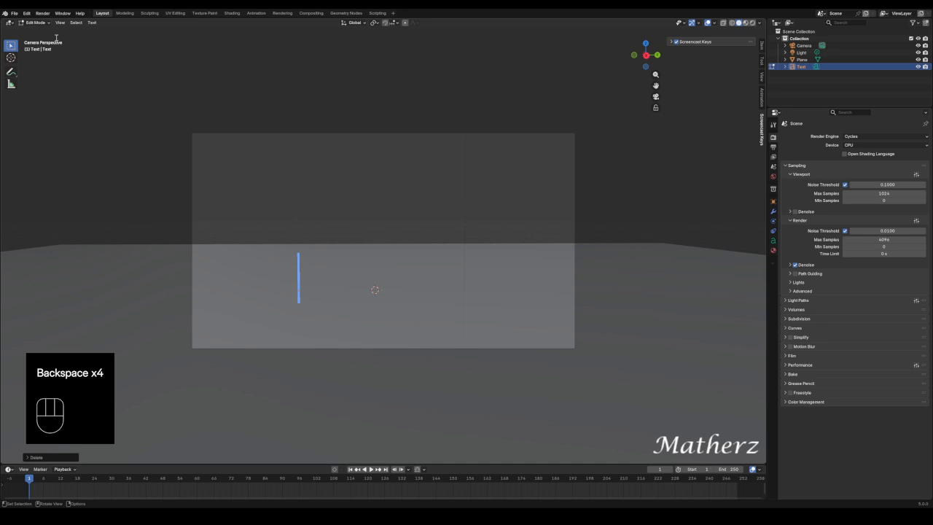
type("20")
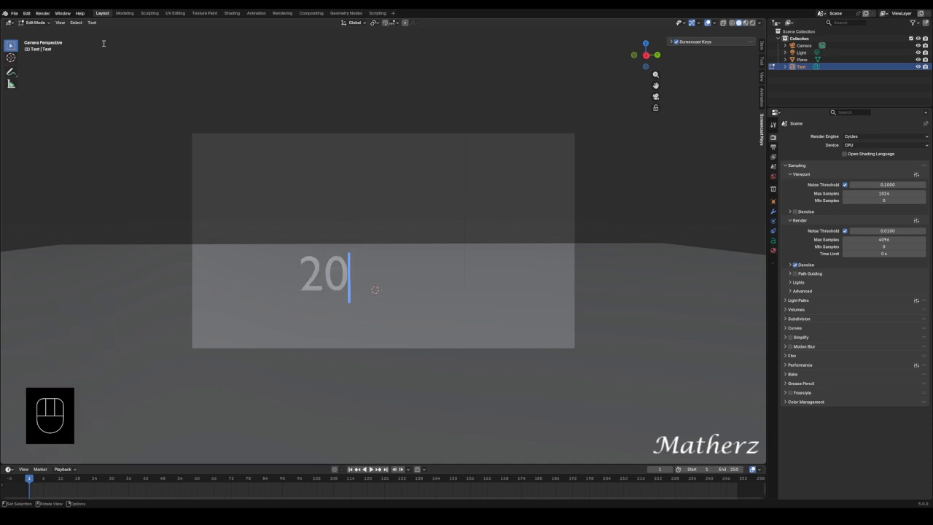
left_click(37, 22)
left_click(40, 31)
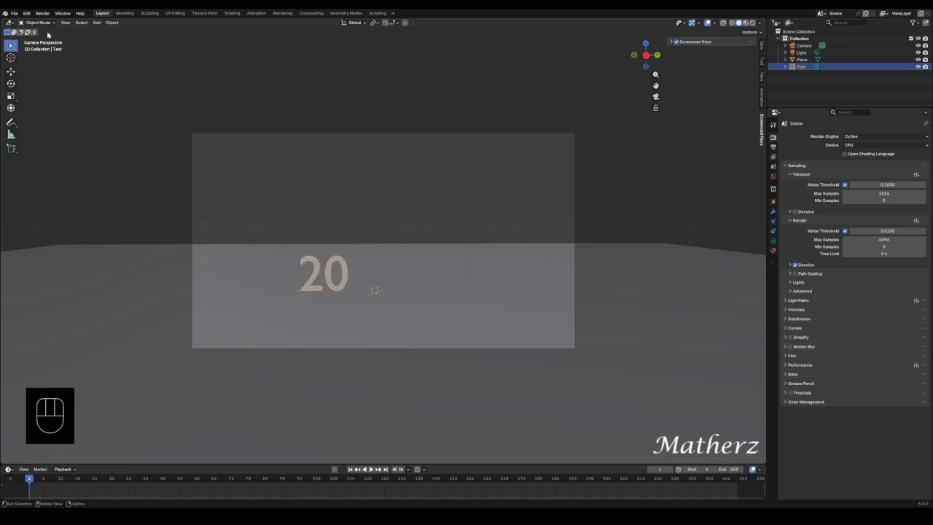
Raise the "20" text about 1.1 m along the Z axis.
key("g")
middle_click(332, 240)
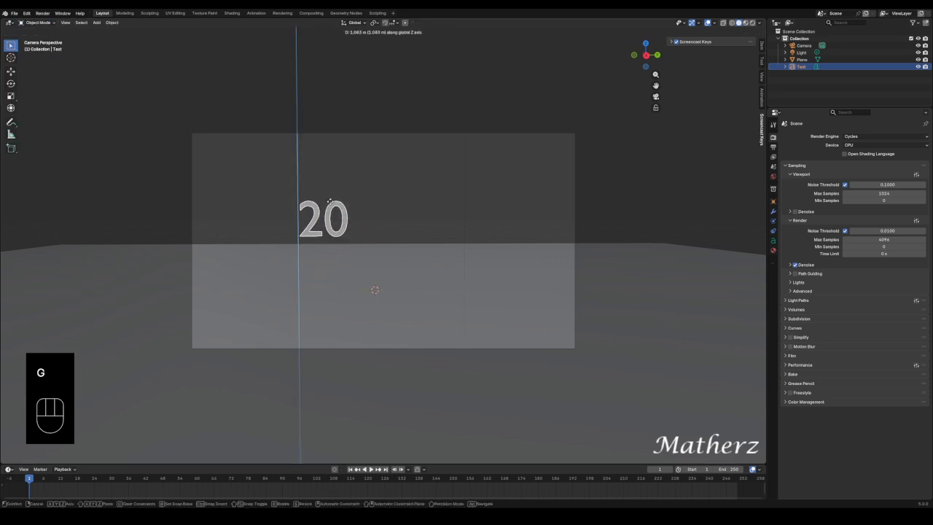
left_click(331, 201)
Give the "20" text a geometry offset of 0.03 m and an extrusion of 0.29 m.
scroll(175, 207, "up", 4)
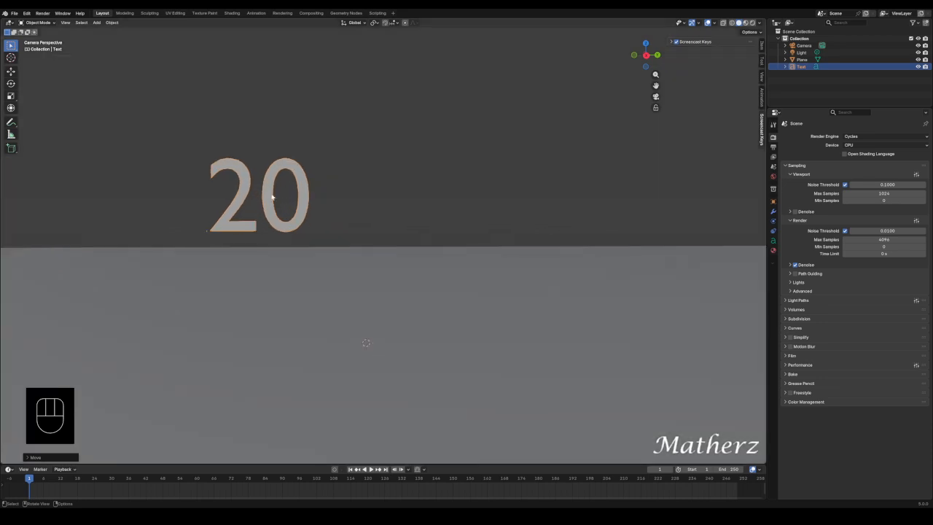
middle_click_drag(251, 134, 263, 177, "shift")
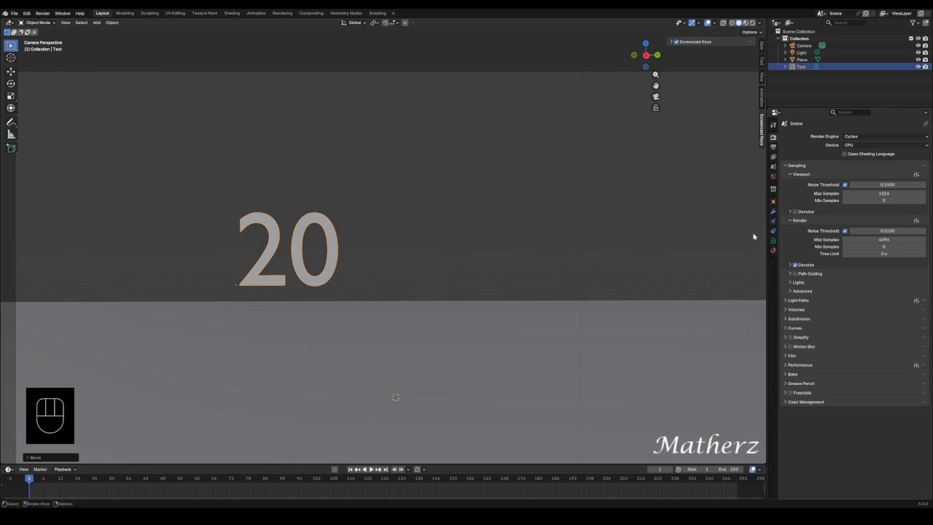
left_click(773, 240)
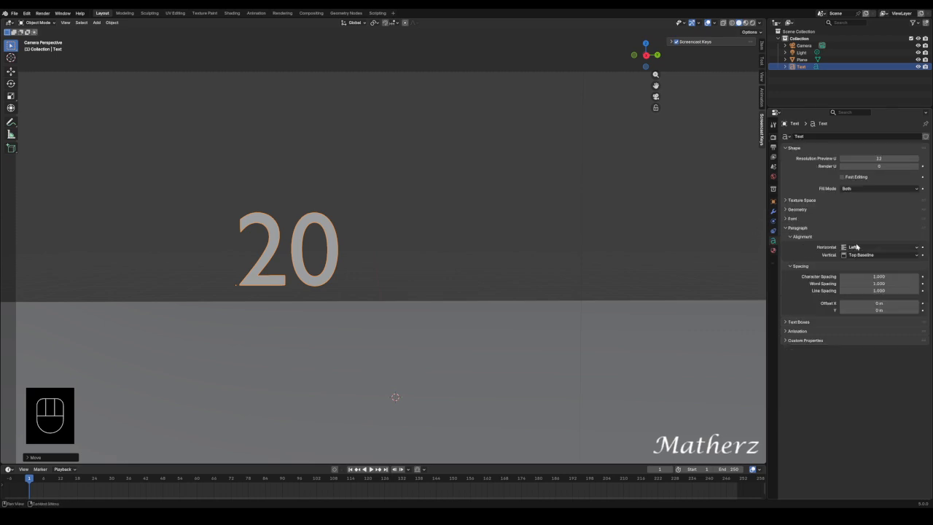
left_click(798, 209)
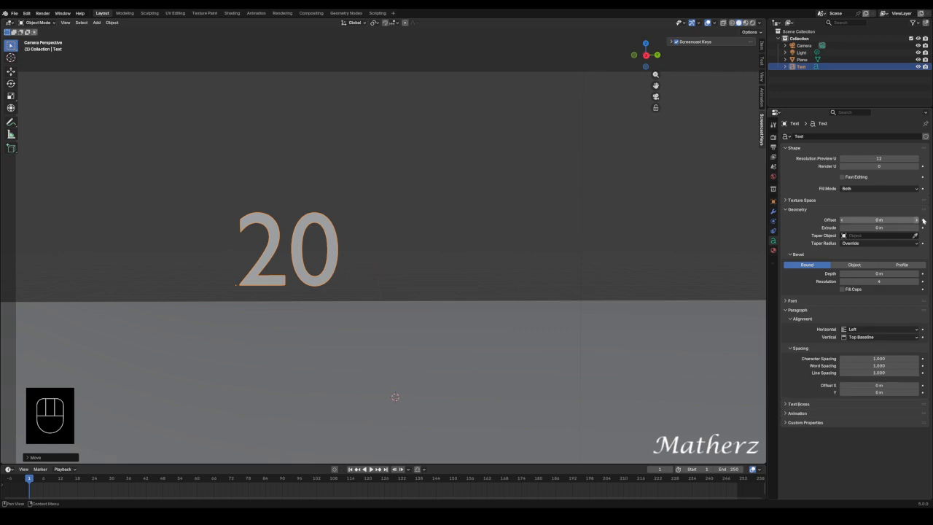
left_click_drag(875, 219, 895, 228)
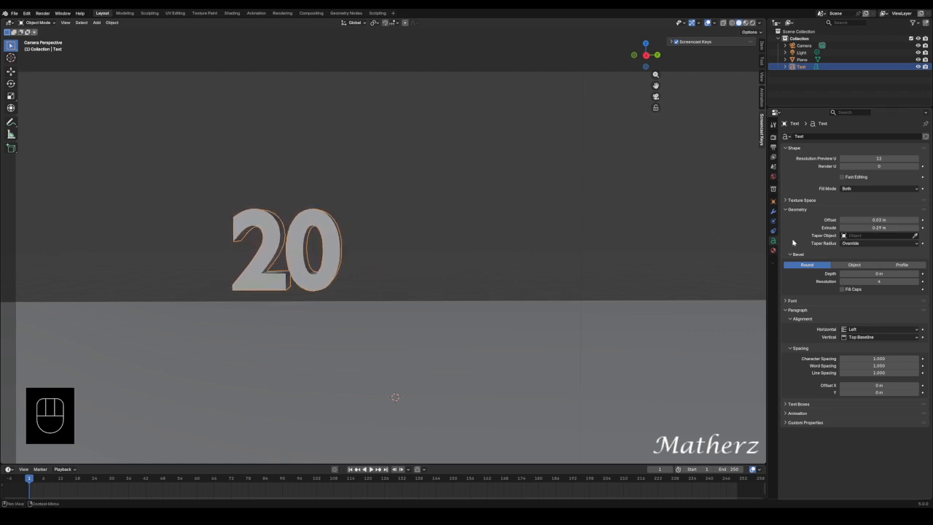
right_click(767, 20)
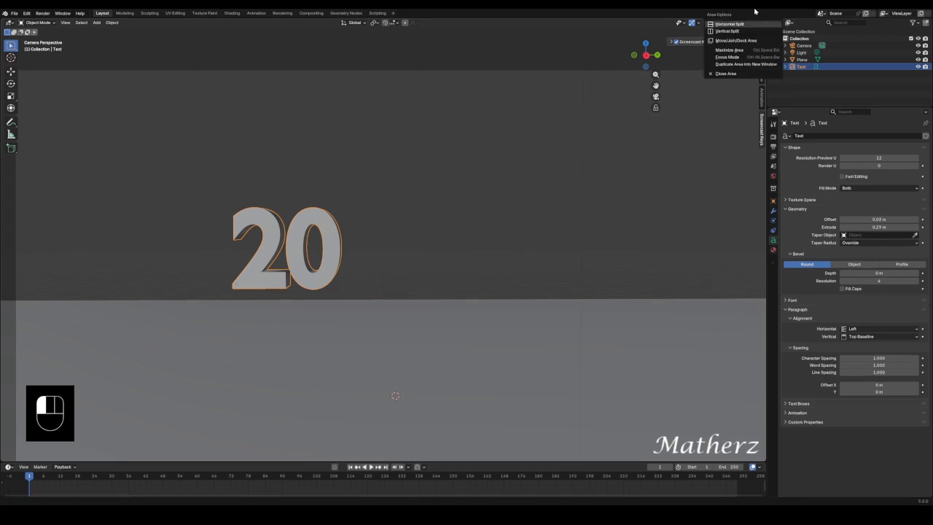
left_click(684, 19)
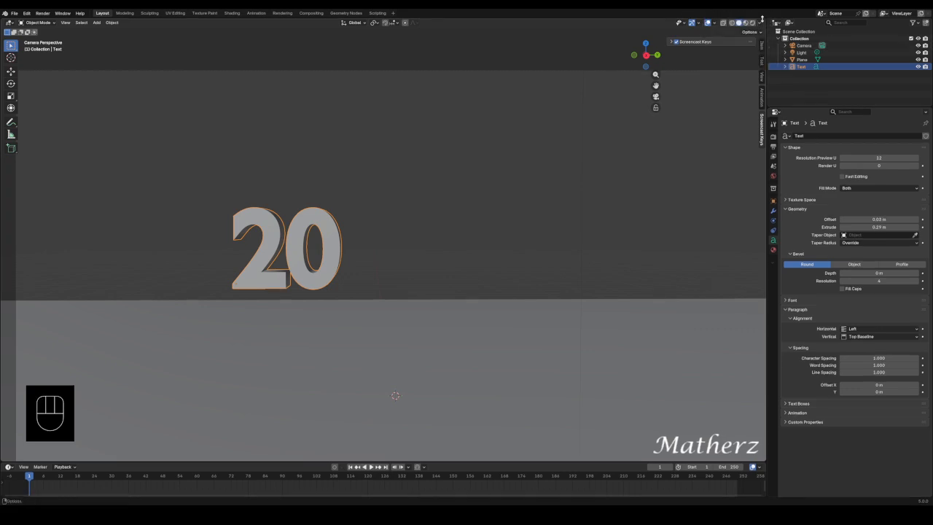
Split the 3D view into two side-by-side viewports and show the "20" text from an angled perspective in one of them.
left_click_drag(765, 17, 378, 53)
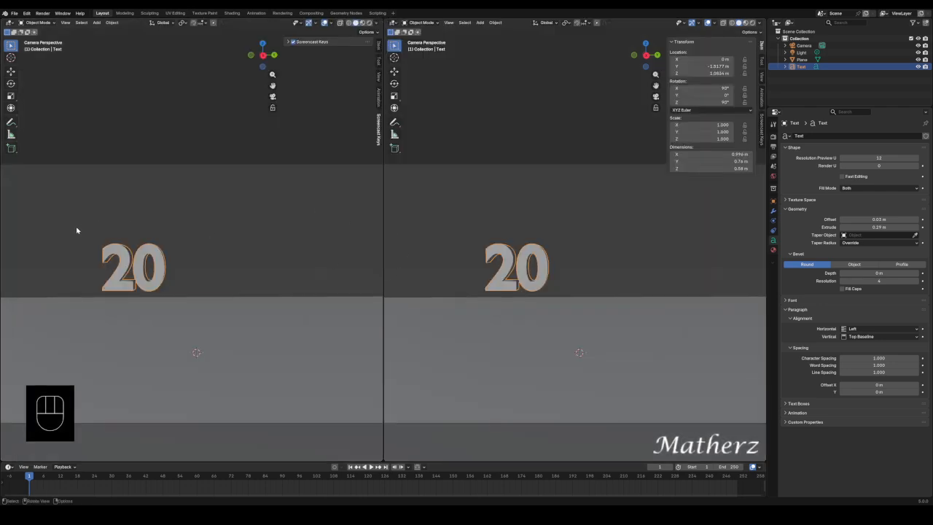
middle_click_drag(78, 231, 120, 233)
scroll(120, 232, "up", 6)
middle_click_drag(117, 149, 225, 173, "shift")
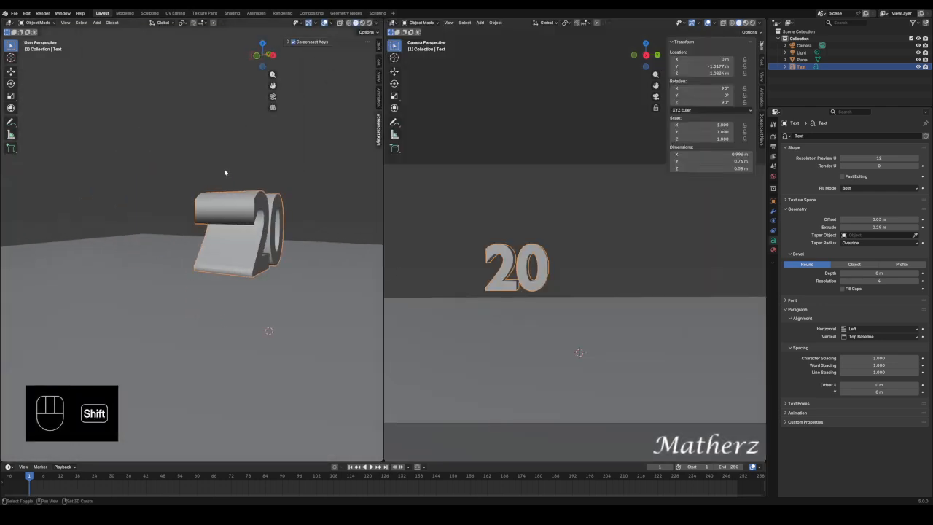
middle_click_drag(299, 208, 275, 217)
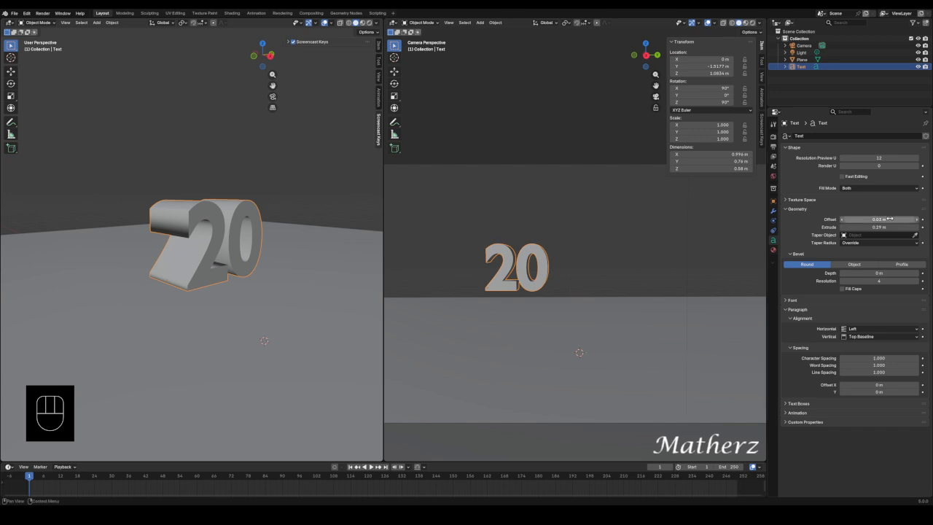
Set the "20" text's extrusion to 0.17 m.
left_click_drag(879, 227, 850, 227)
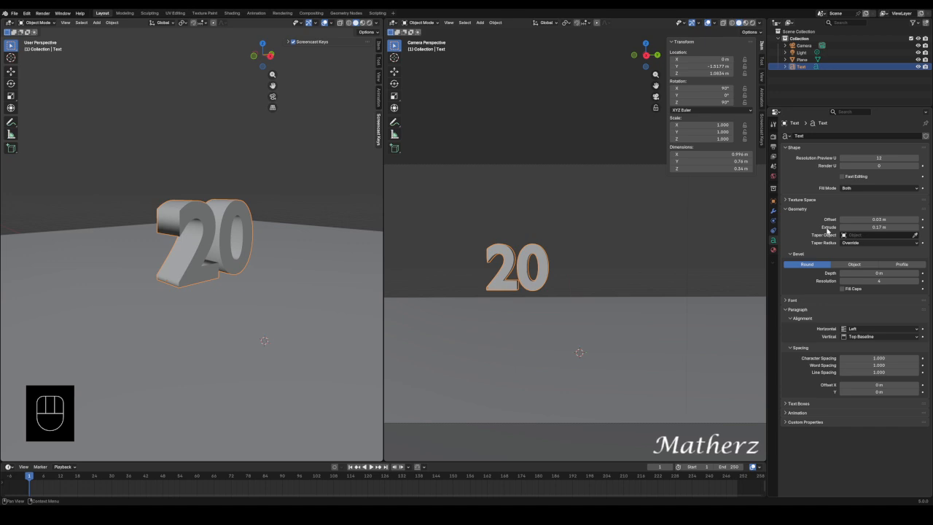
scroll(471, 277, "up", 4)
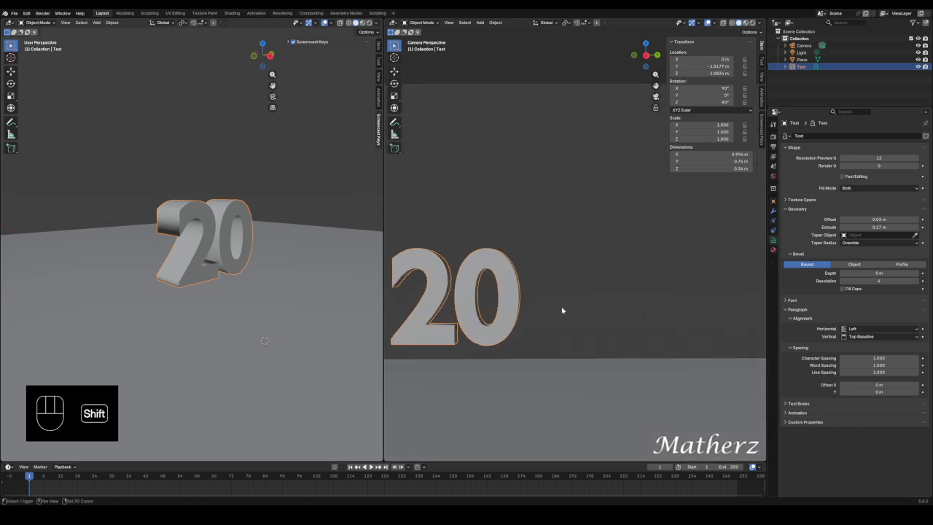
middle_click_drag(562, 308, 686, 222, "shift")
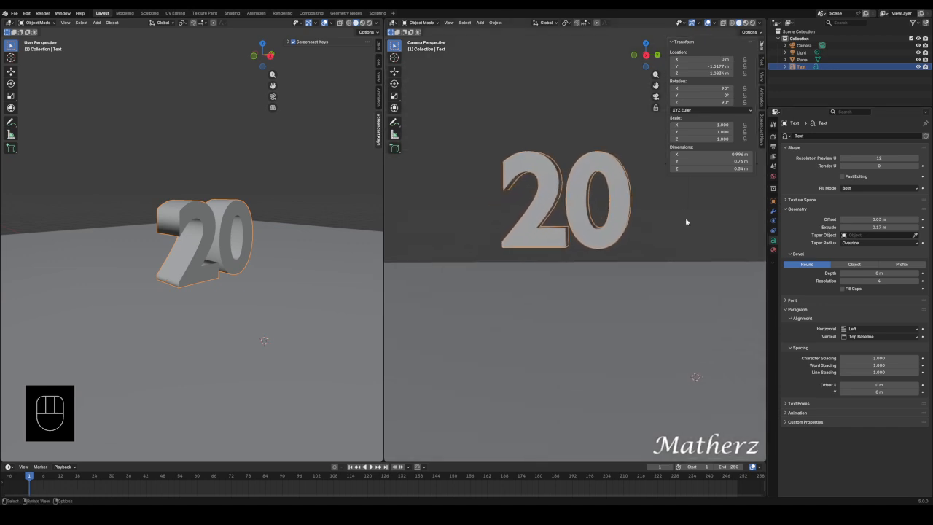
Change the text's regular font to Frankfurter Venetian TT Regular and set its geometry offset to 0 m.
left_click(793, 301)
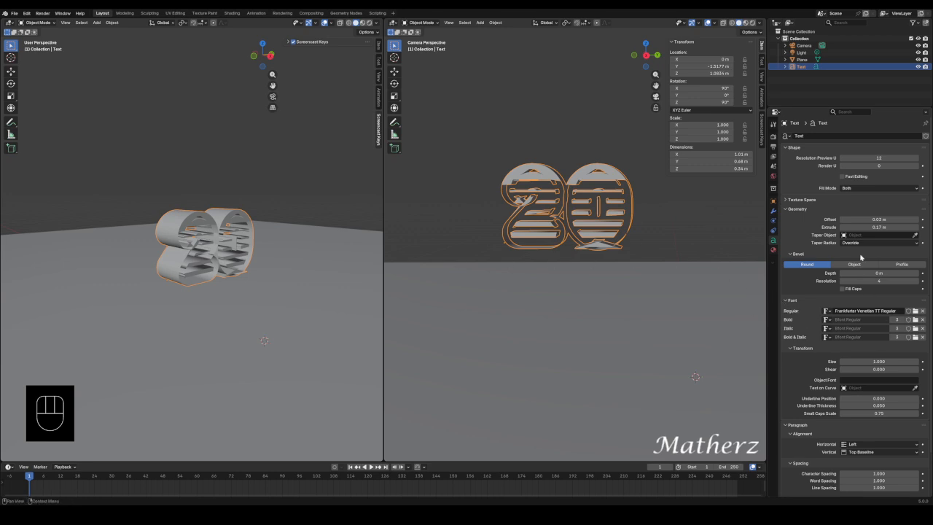
left_click(875, 219)
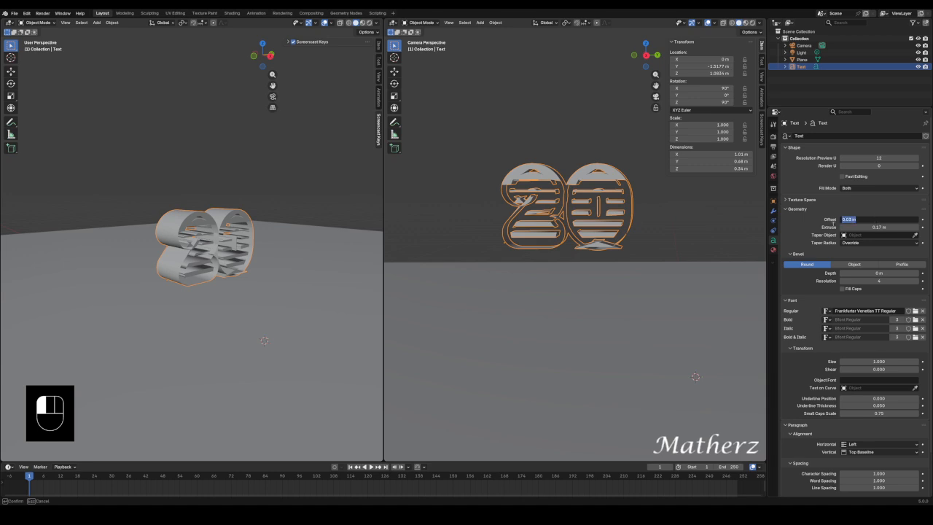
type("0")
key("Return")
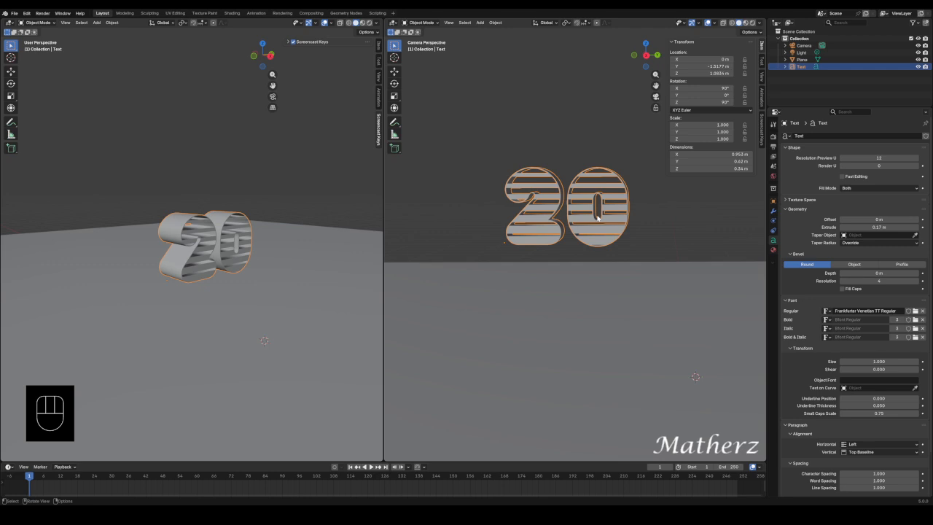
Give the "20" text a new material with a Glass BSDF surface and a roughness of 0.048.
left_click(229, 194)
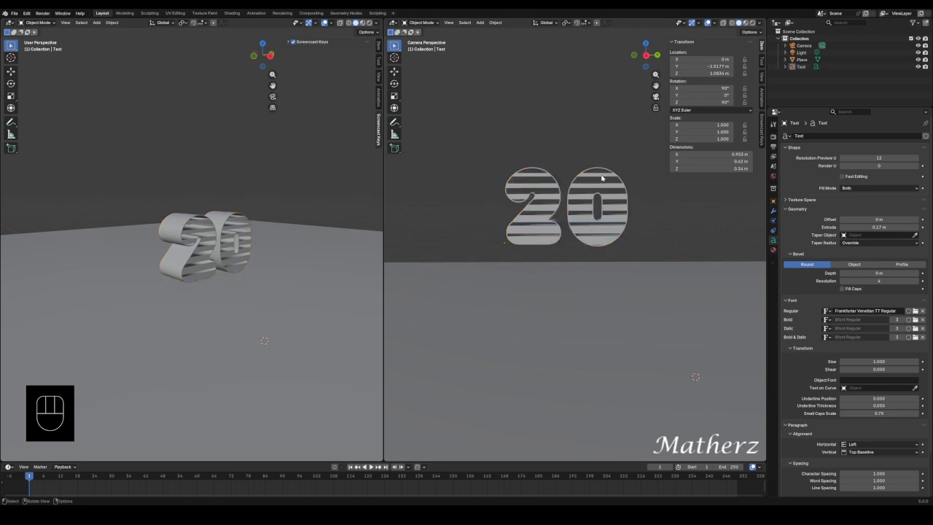
left_click(592, 204)
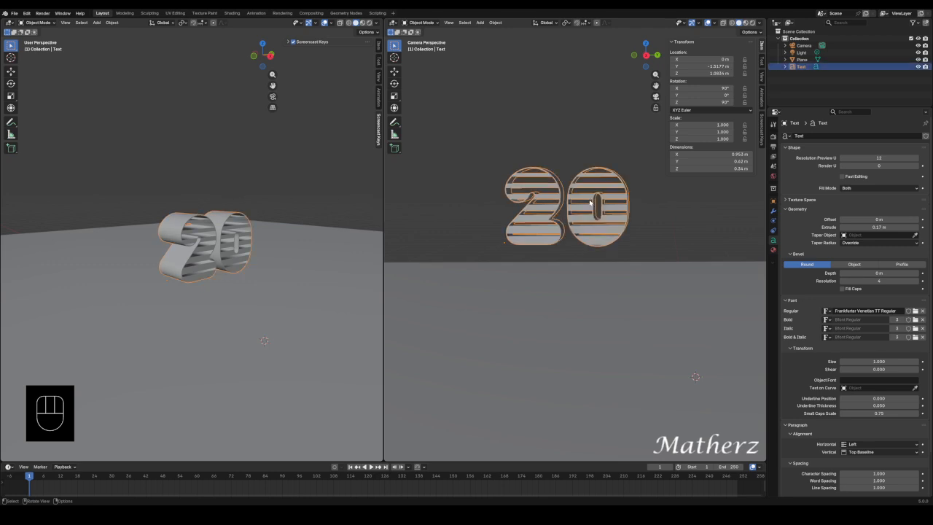
left_click(775, 252)
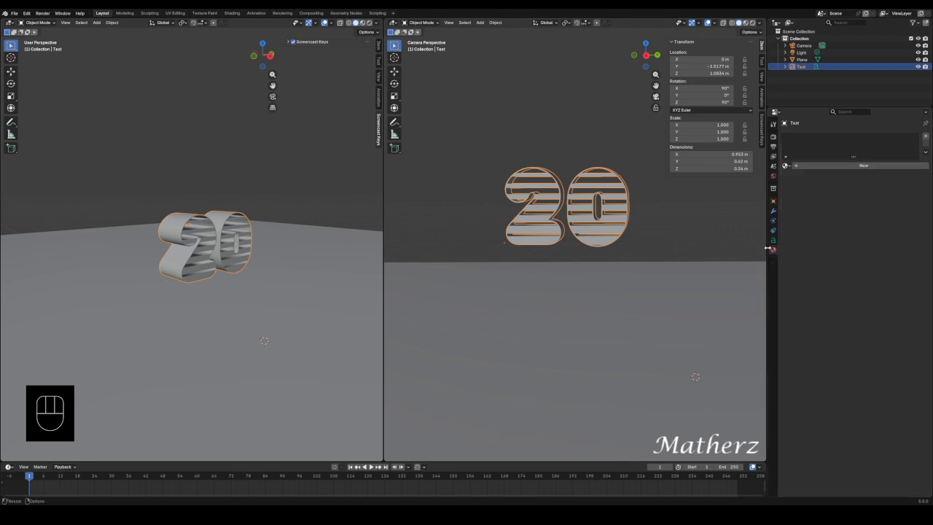
left_click(852, 167)
left_click(870, 198)
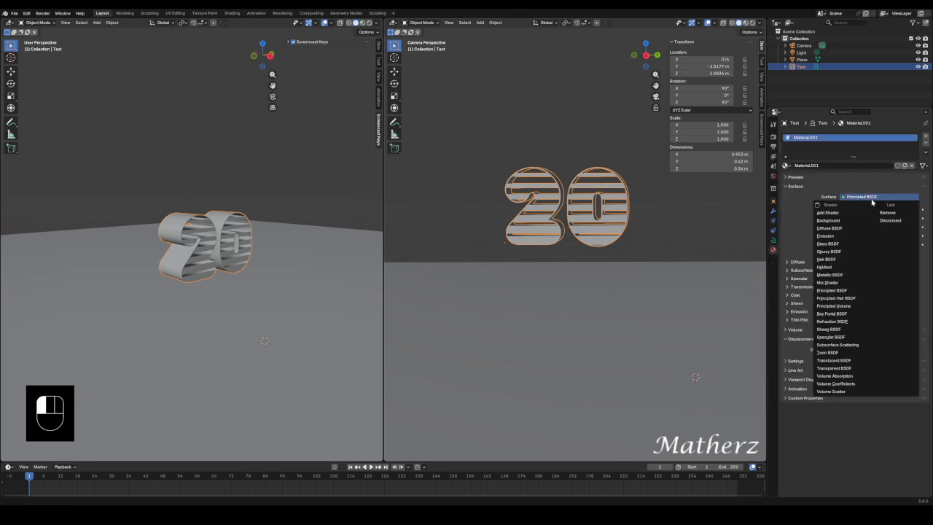
left_click(841, 245)
left_click_drag(875, 227, 879, 227)
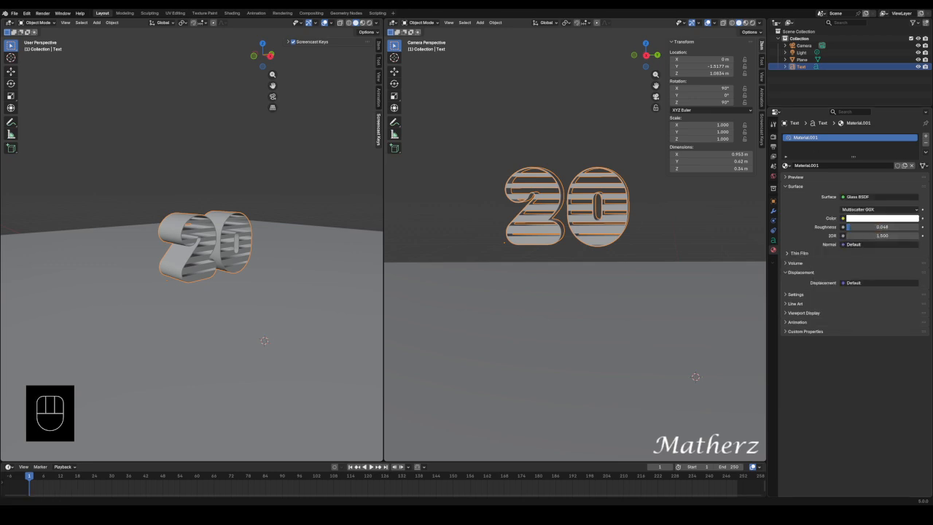
Switch the camera viewport to rendered shading and check the glass text without its selection outline.
left_click(755, 23)
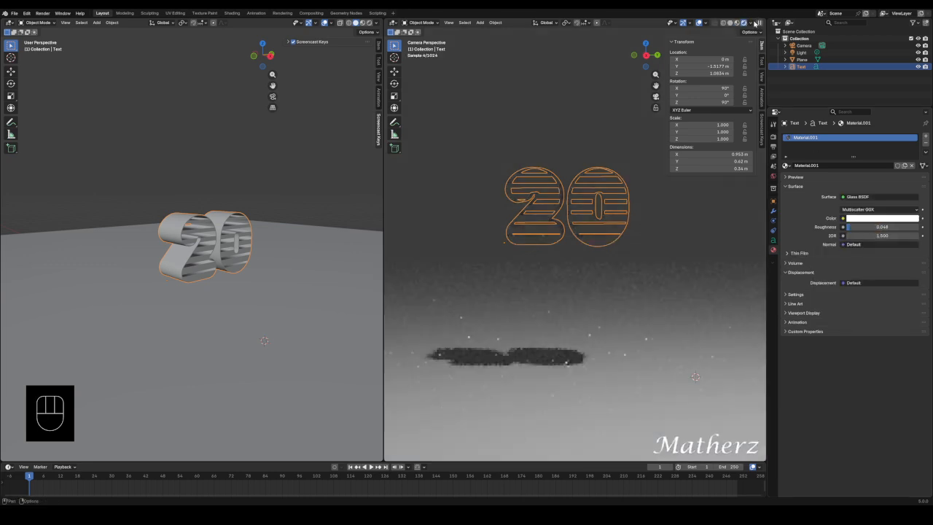
left_click(605, 147)
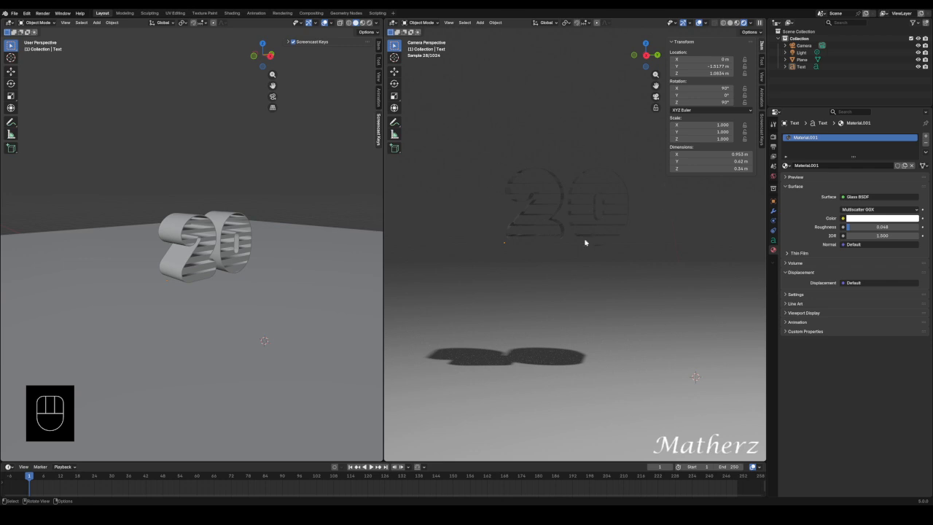
left_click(564, 296)
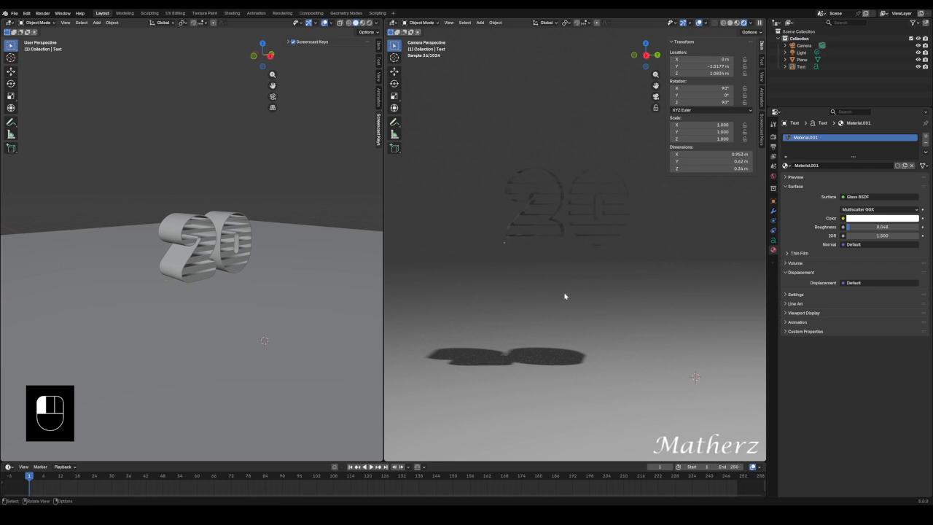
left_click(597, 229)
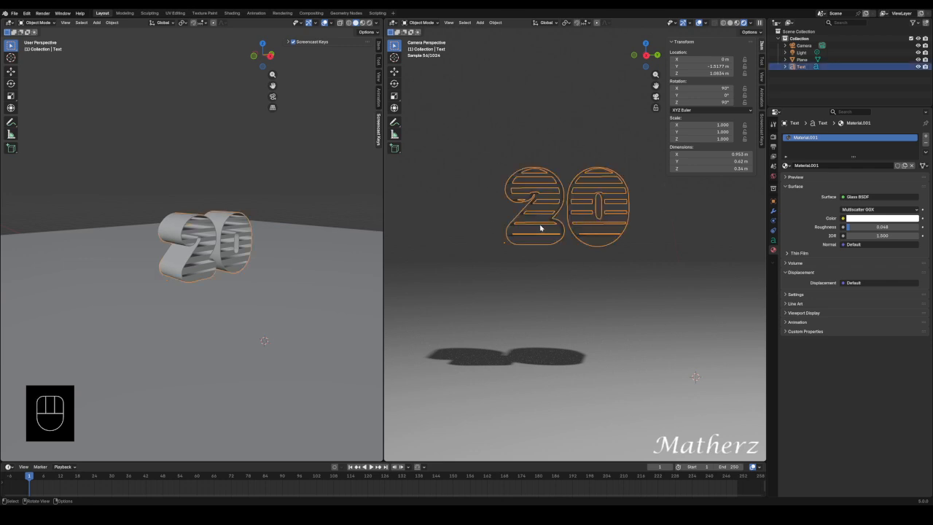
Tint the text's glass material pinkish purple and set its roughness to 0.
left_click(879, 218)
left_click_drag(878, 124, 887, 130)
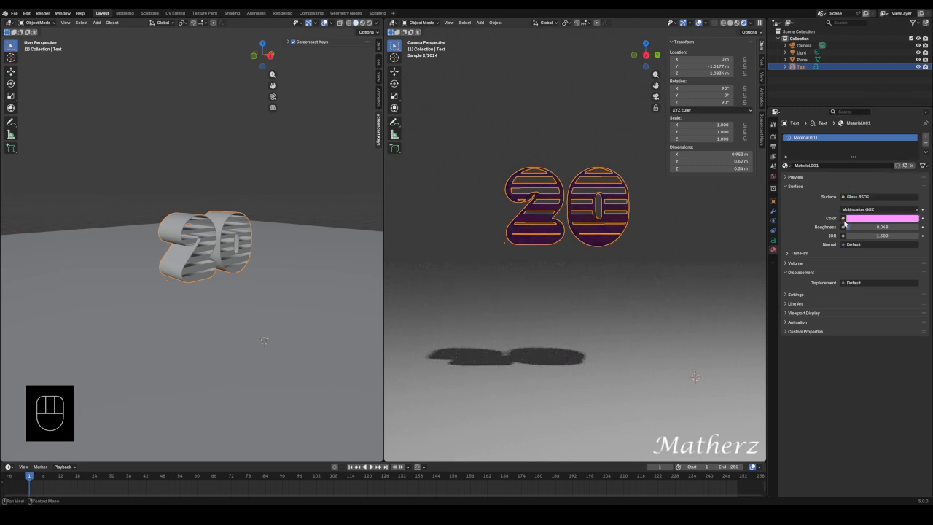
left_click_drag(846, 226, 835, 226)
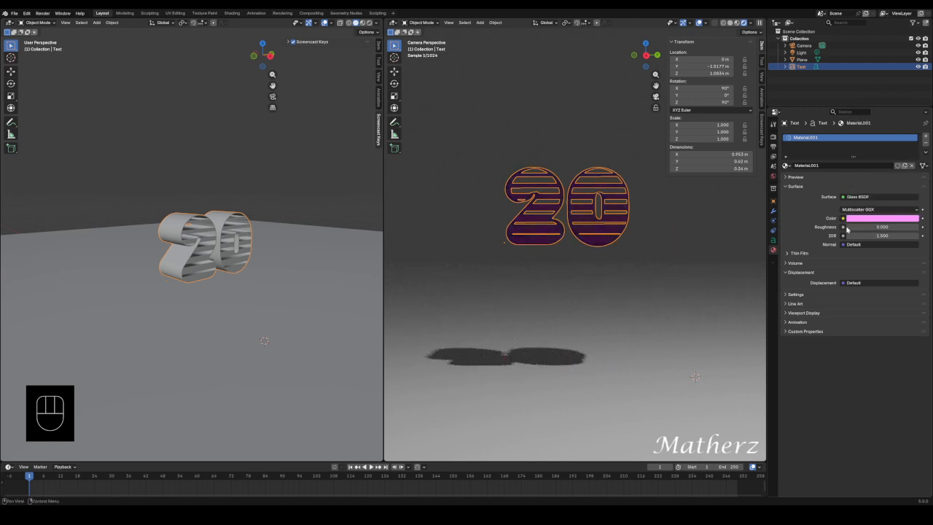
left_click(602, 306)
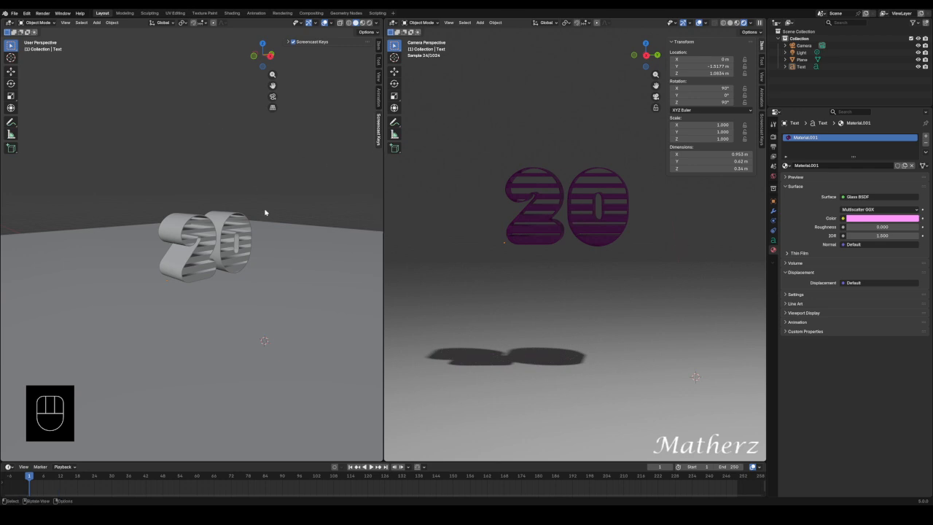
Add a second plane at the scene origin and raise it about 2.56 m along the Z axis.
scroll(261, 203, "down", 6)
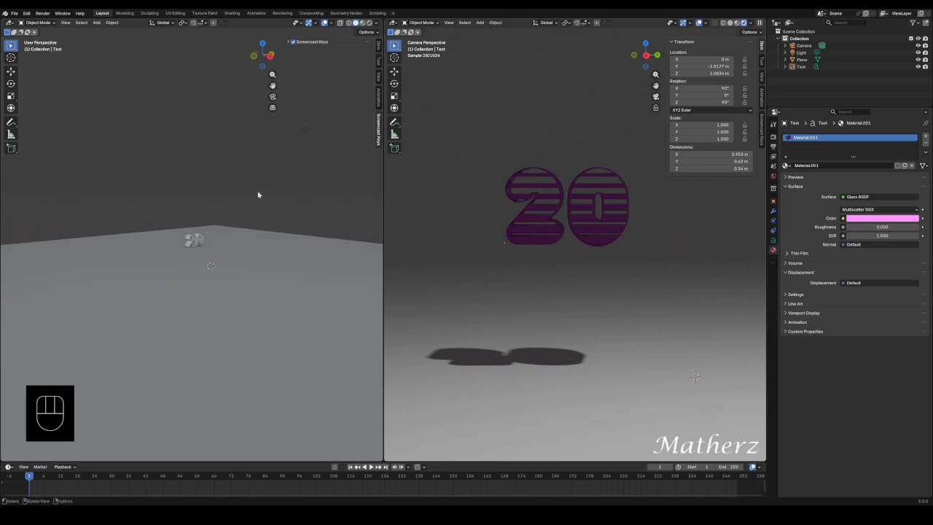
left_click(97, 23)
mouse_move(117, 29)
left_click(174, 31)
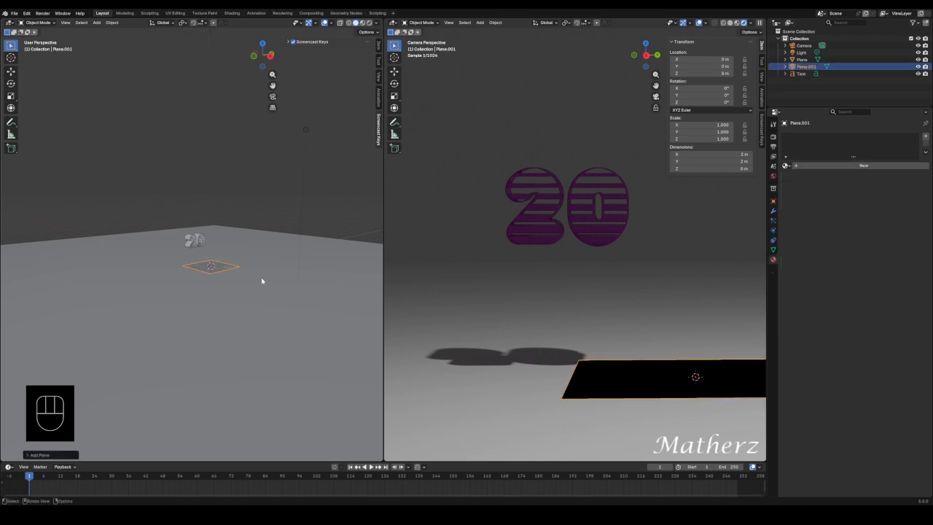
key("g")
key("z")
left_click(256, 240)
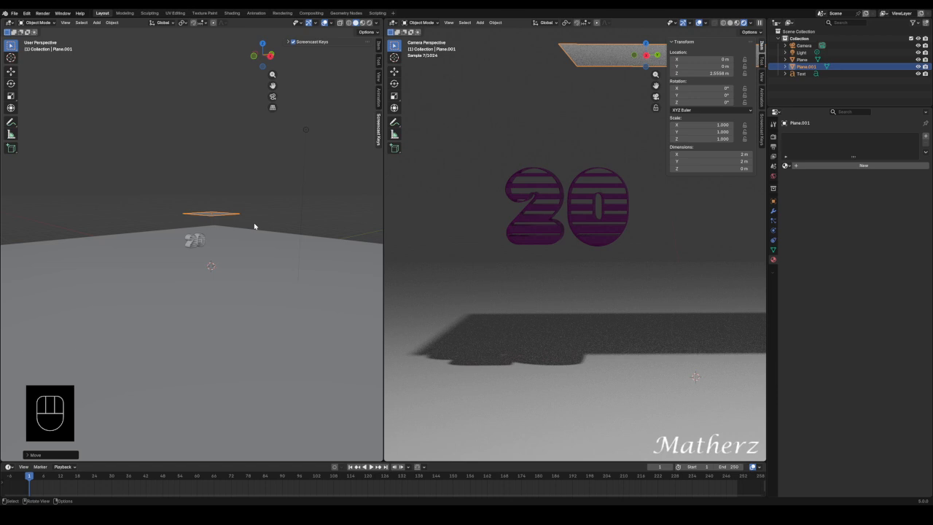
Rotate the new plane about 60° around the Y axis.
key("r")
key("y")
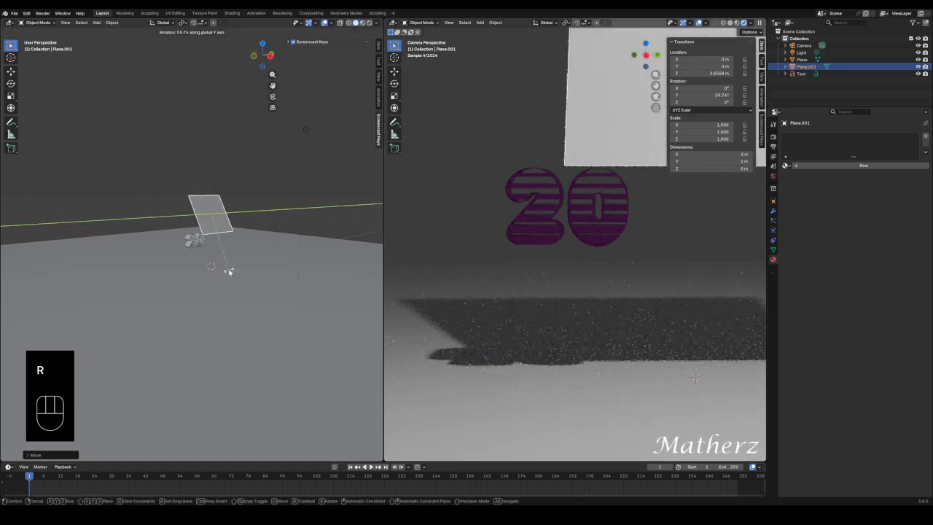
left_click(230, 267)
Stretch the tilted plane along the Y axis and shrink it overall to about 0.77 m by 5.5 m.
key("s")
key("y")
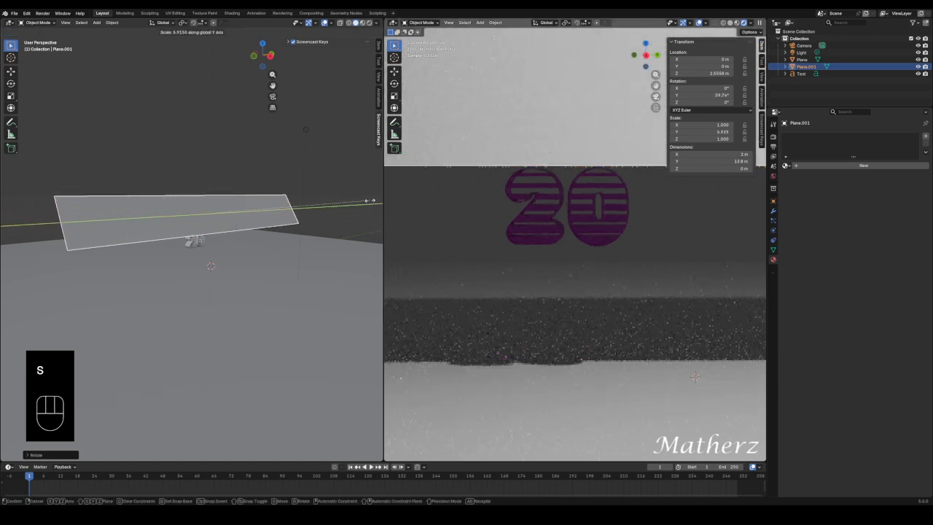
left_click(343, 226)
key("s")
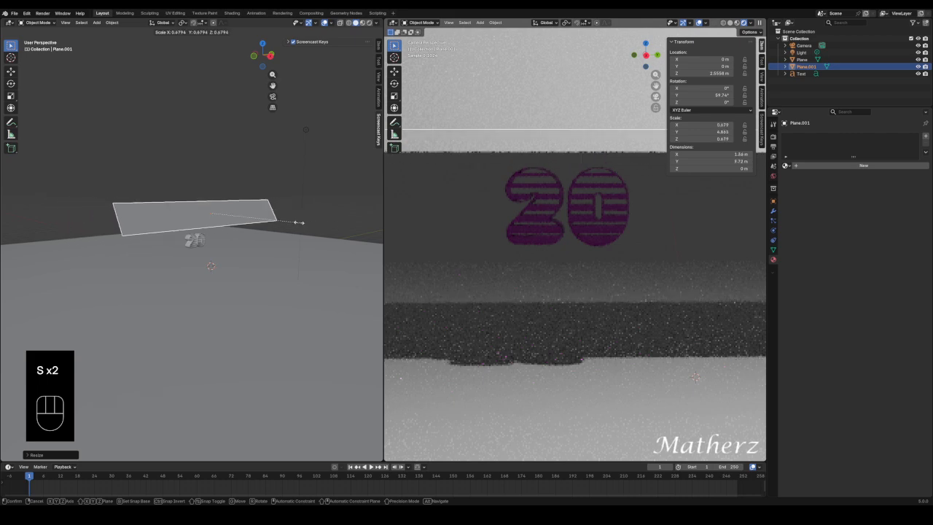
left_click(256, 221)
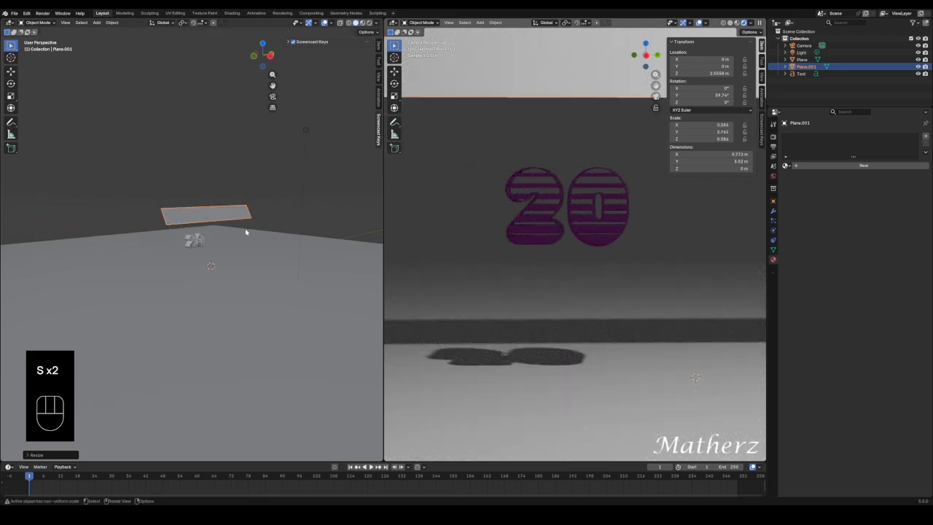
Move the tilted plane about 4.9 m along the X axis.
key("g")
key("y")
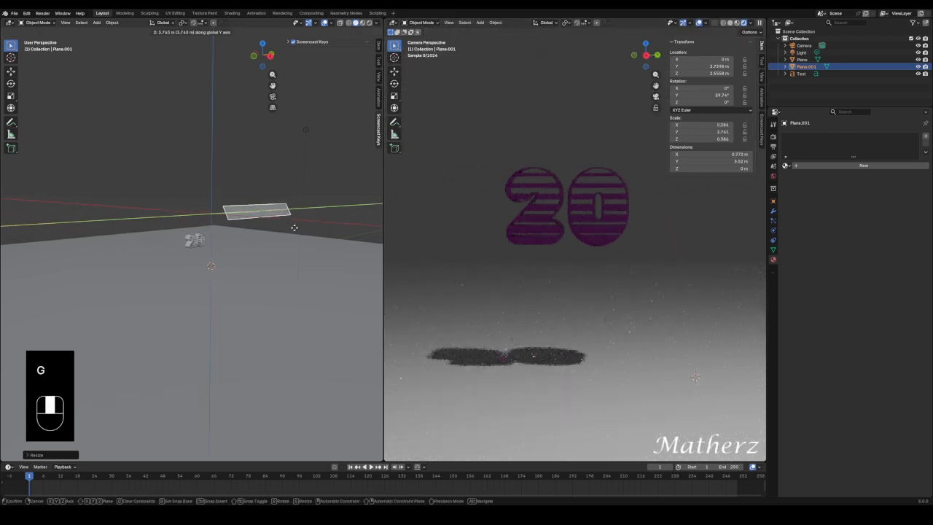
key("x")
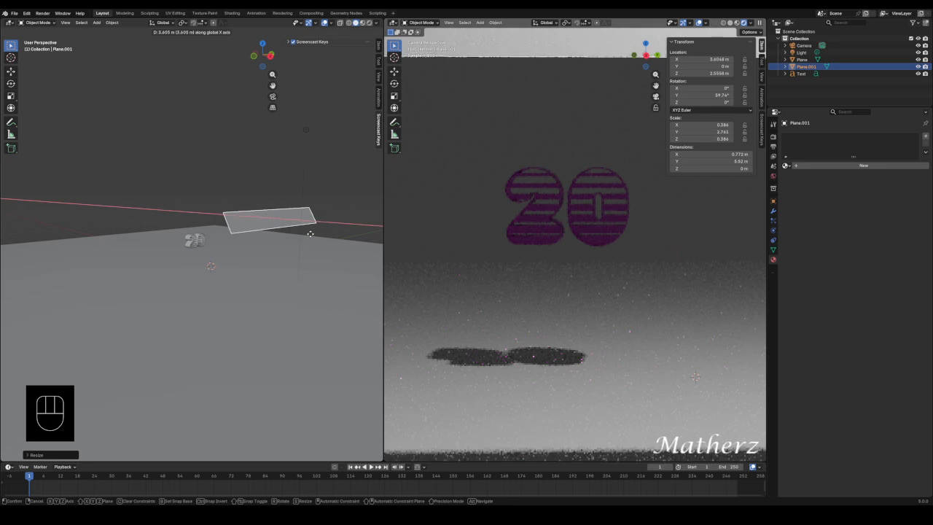
left_click(570, 273)
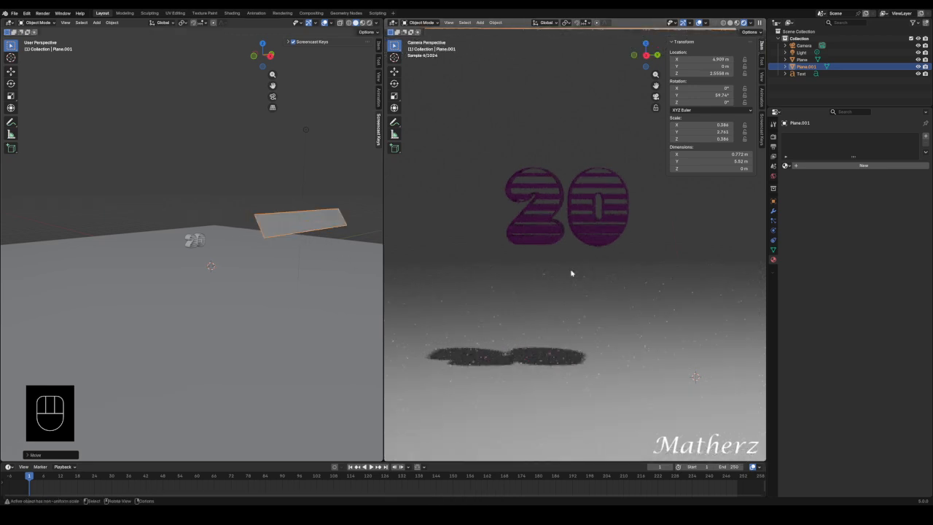
Move the tilted plane further along the X axis so it sits above and outside the camera frame.
scroll(597, 233, "down", 4)
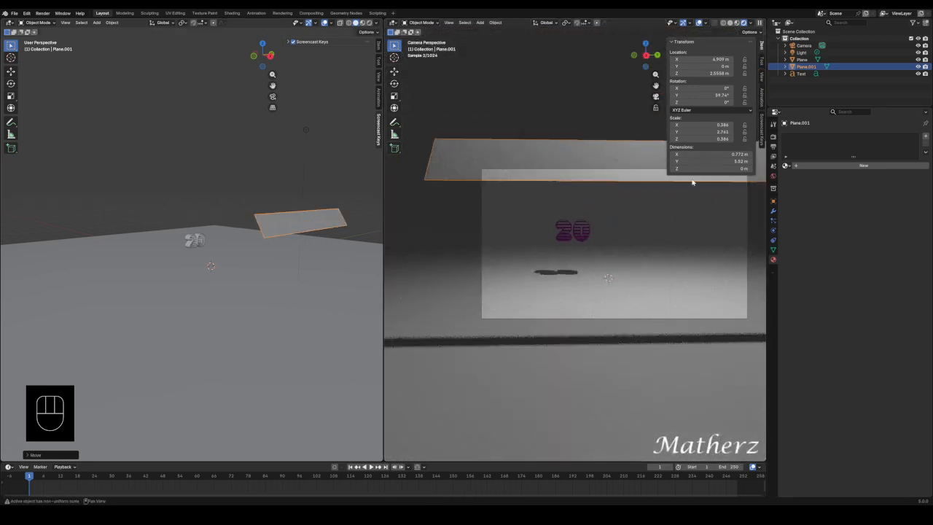
left_click(673, 42)
key("g")
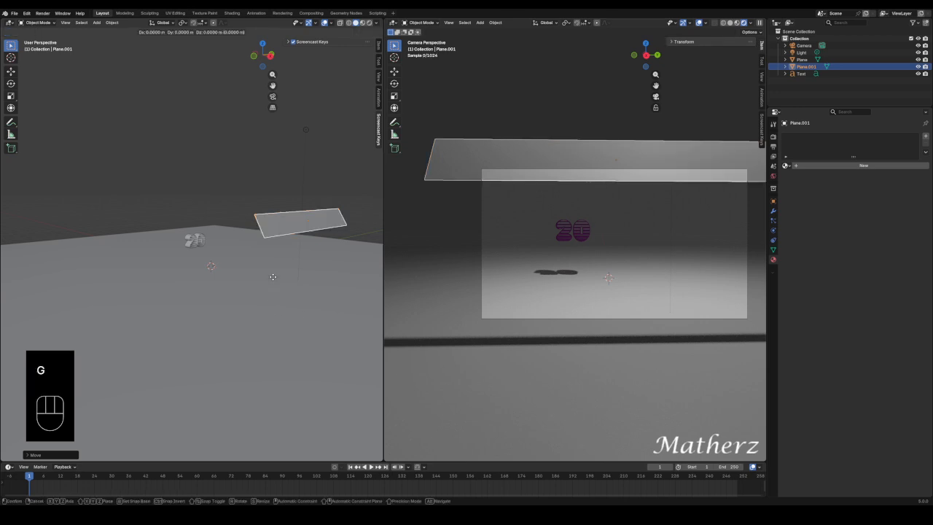
middle_click(274, 276)
left_click(327, 310)
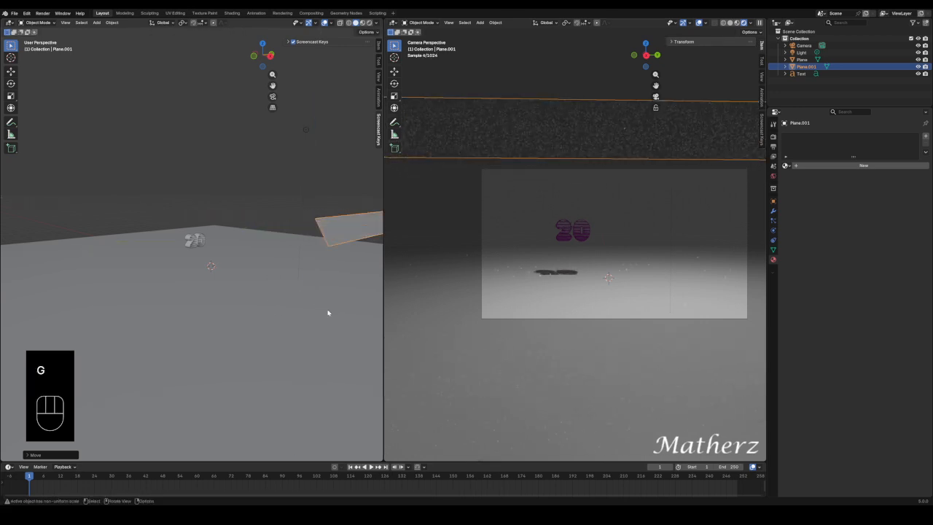
Give the tilted plane a new material with an Emission surface and raise its emission strength to about 150.
left_click(857, 166)
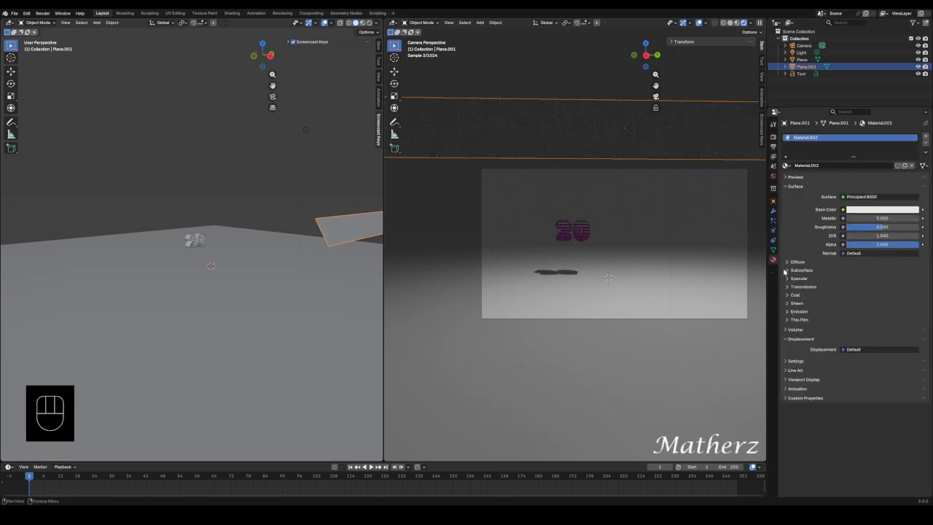
left_click(872, 197)
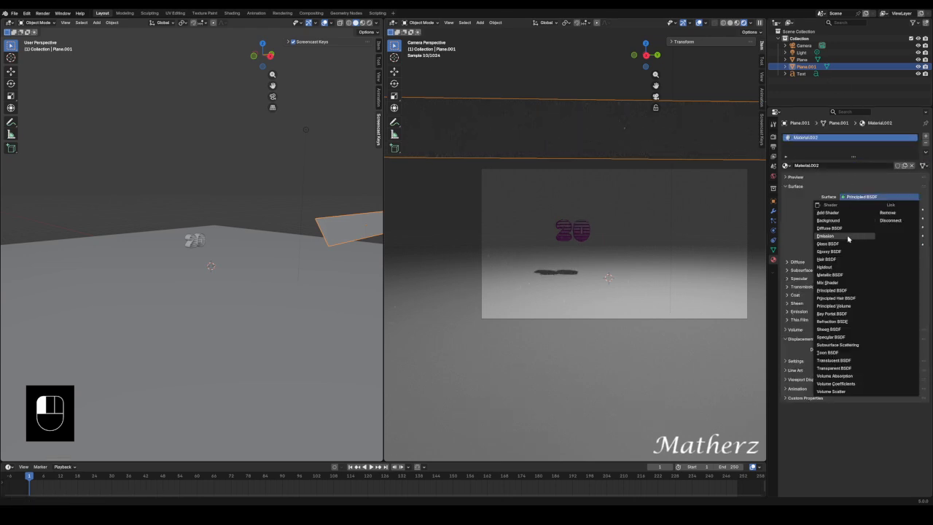
left_click(827, 235)
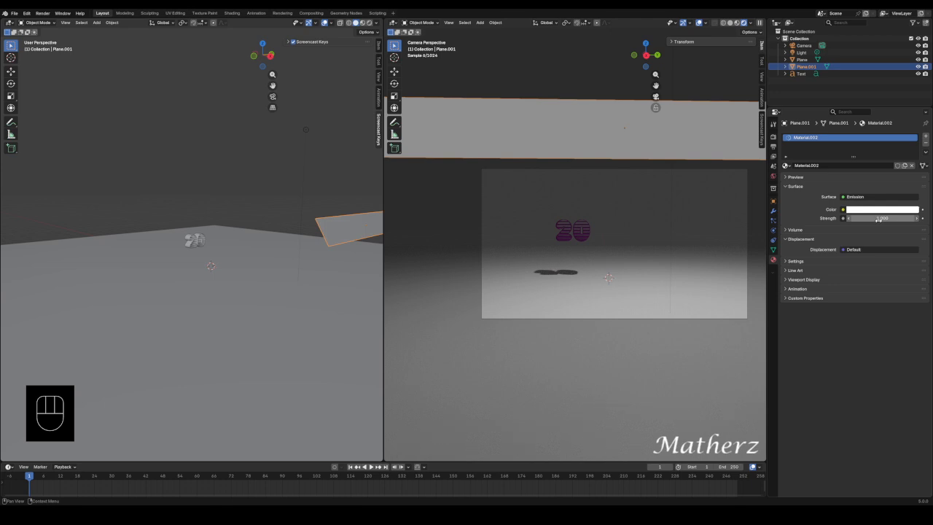
left_click_drag(880, 219, 932, 219)
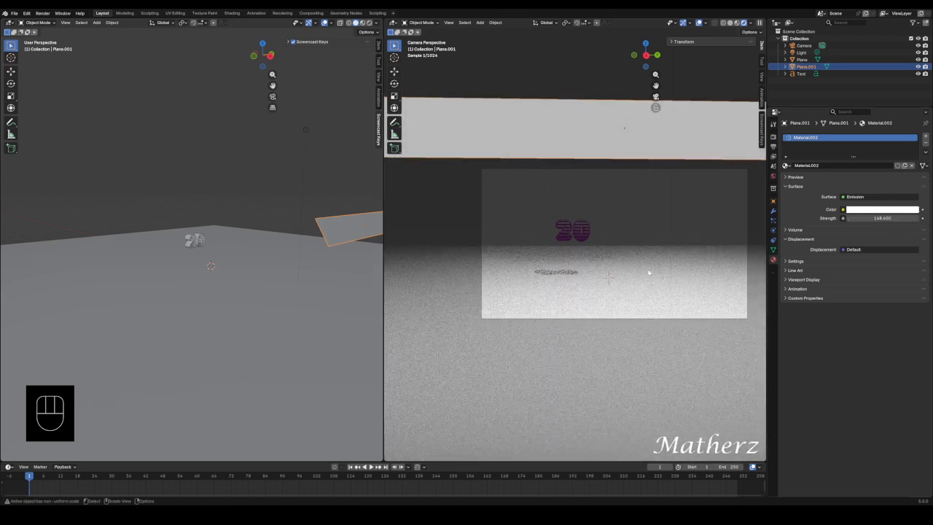
Move the "20" text toward the camera along the X axis and about 1 m along the Y axis to centre it in the frame.
left_click(568, 232)
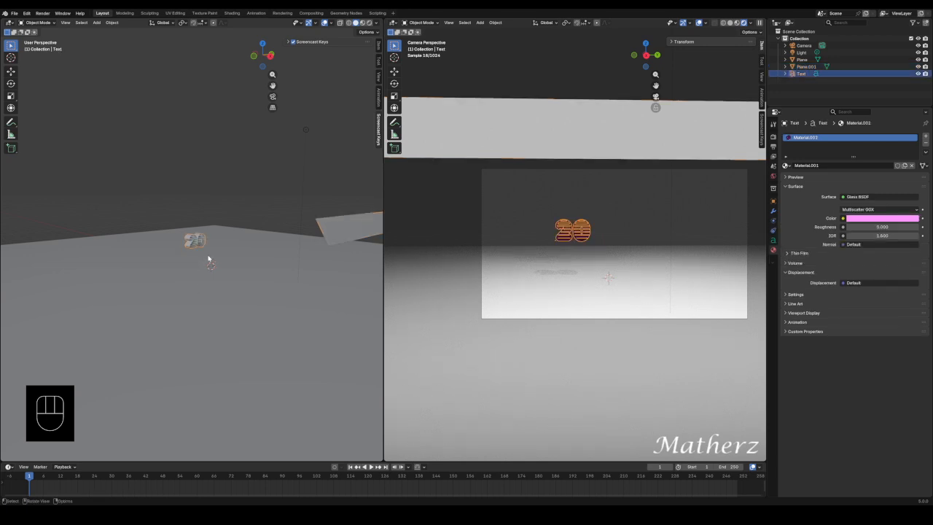
key("g")
key("x")
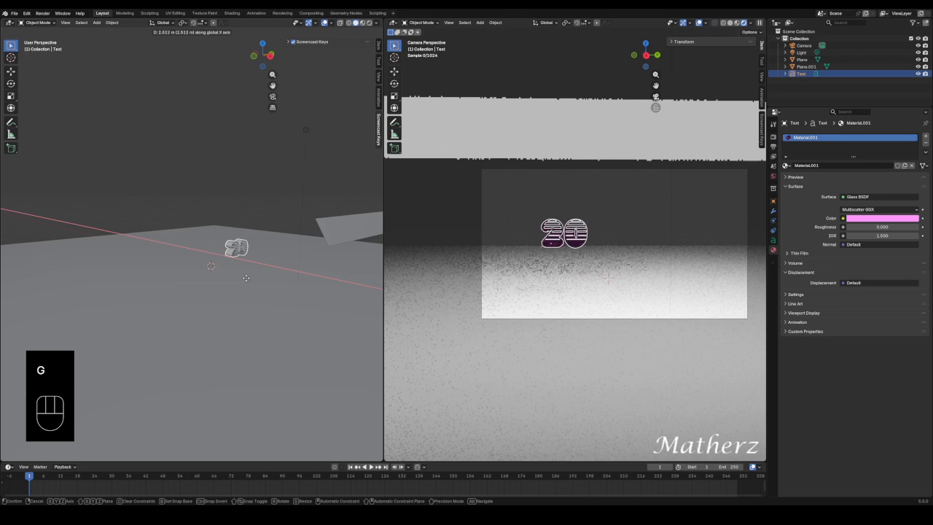
left_click(266, 290)
key("g")
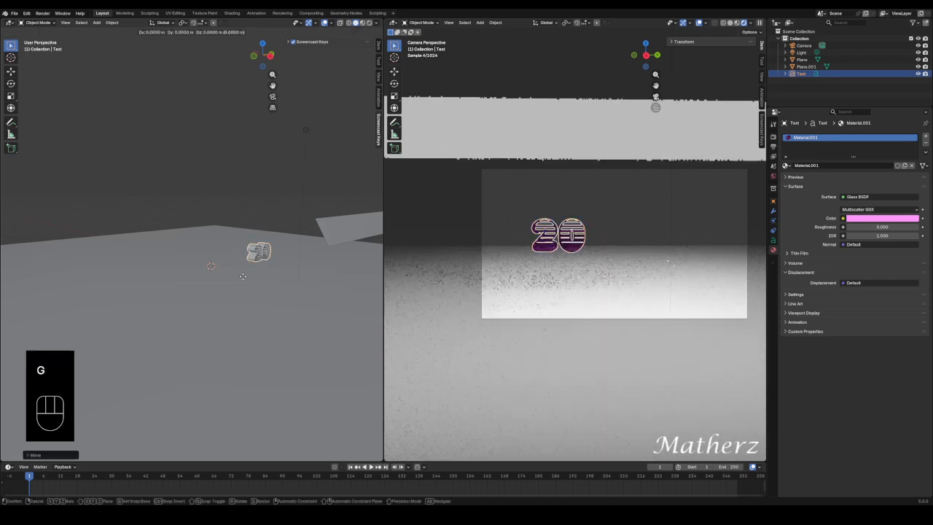
key("y")
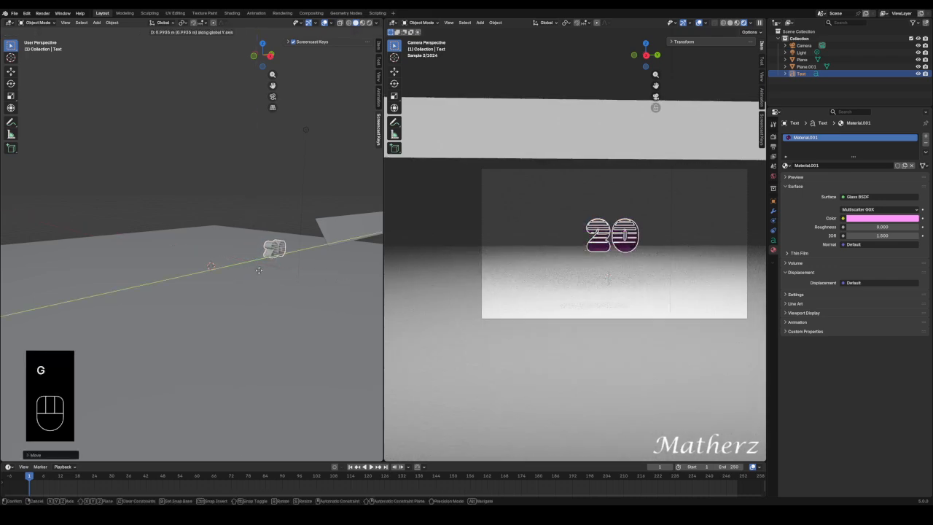
left_click(259, 271)
Duplicate the emissive tilted plane and raise the copy along the Z axis above the original.
left_click(691, 128)
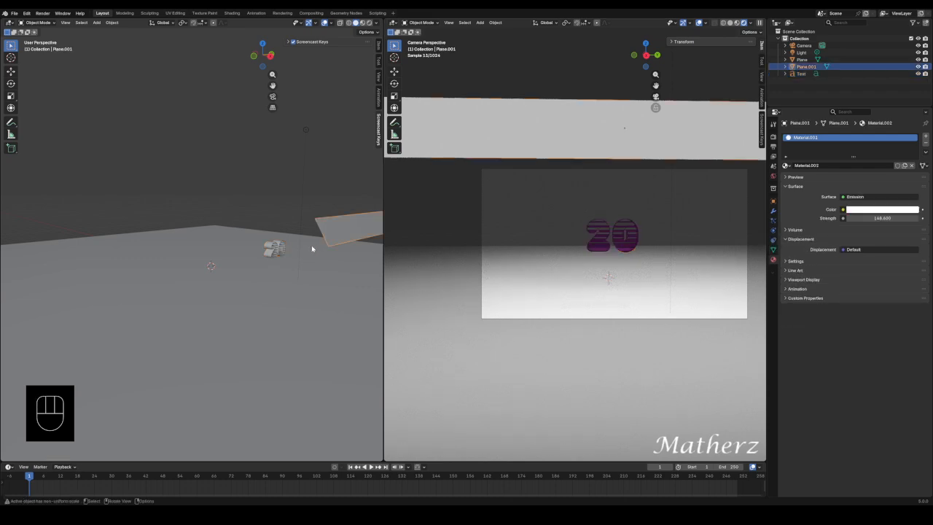
key("shift+d")
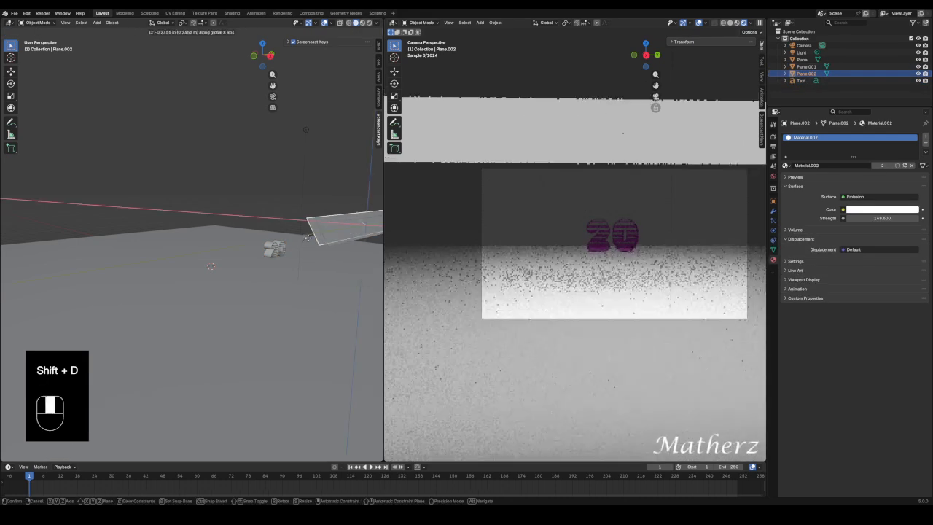
key("z")
left_click(313, 202)
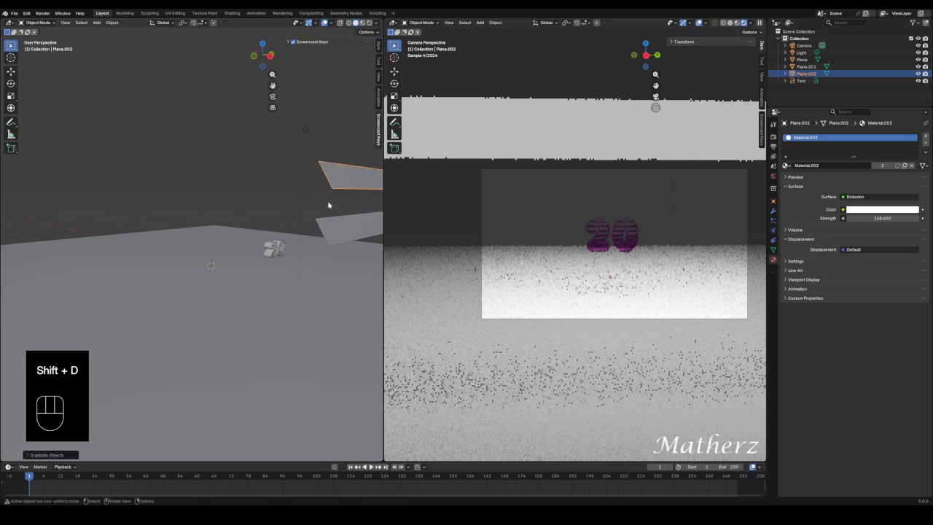
Move the raised plane copy back along the X axis so it sits behind the text.
key("g")
middle_click_drag(348, 204, 299, 210)
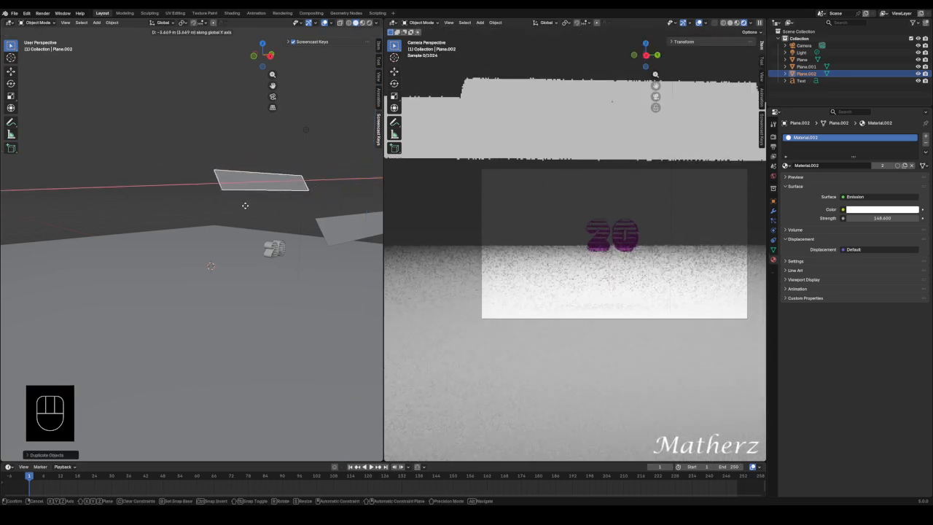
left_click(176, 206)
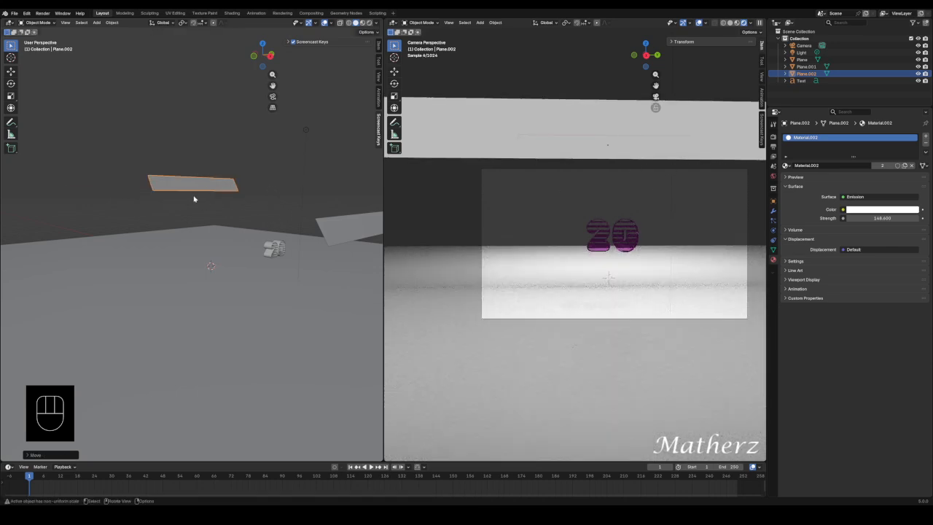
Rotate the raised plane copy around the Y axis in two passes, about -205° and about -174°.
key("r")
middle_click_drag(196, 198, 254, 202)
middle_click_drag(252, 170, 194, 86)
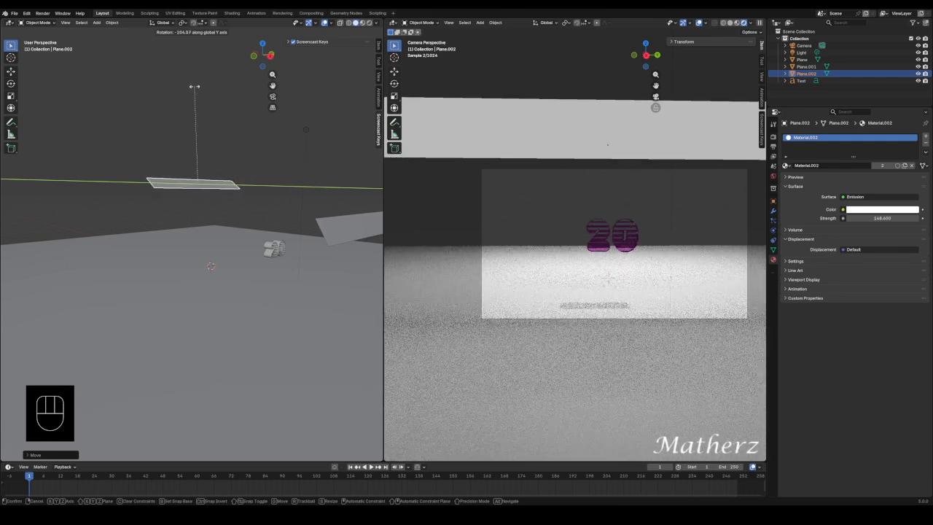
left_click(195, 87)
middle_click_drag(216, 208, 198, 241)
key("r")
middle_click_drag(189, 183, 184, 178)
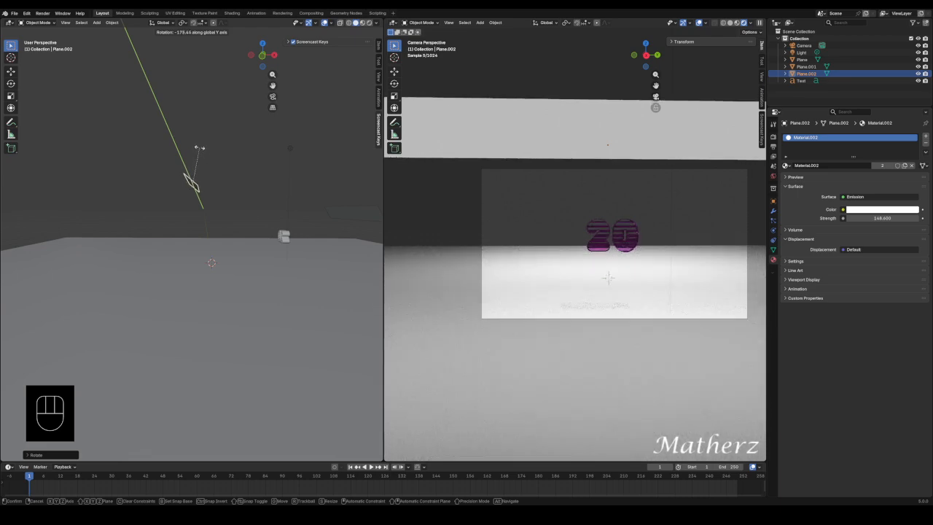
left_click(199, 148)
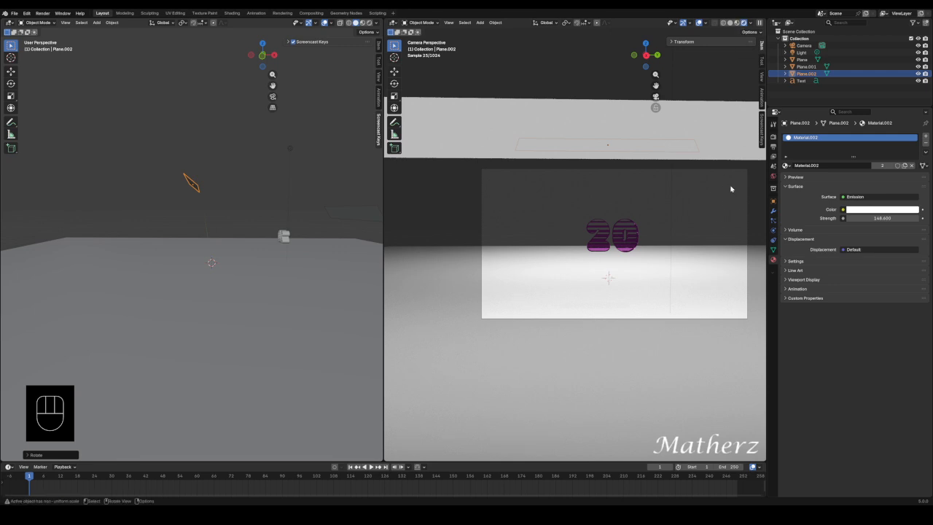
Increase the camera's clip end distance to about 800 m.
left_click(745, 170)
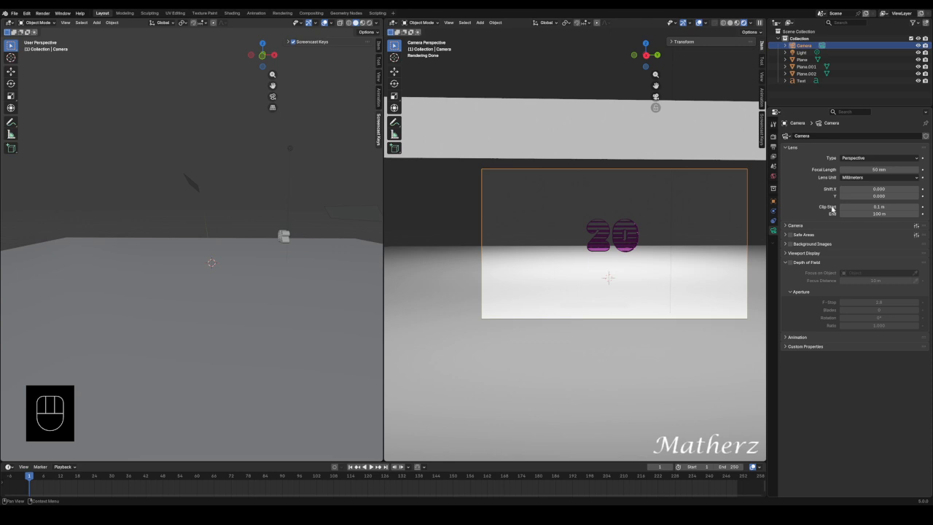
left_click_drag(854, 214, 875, 213)
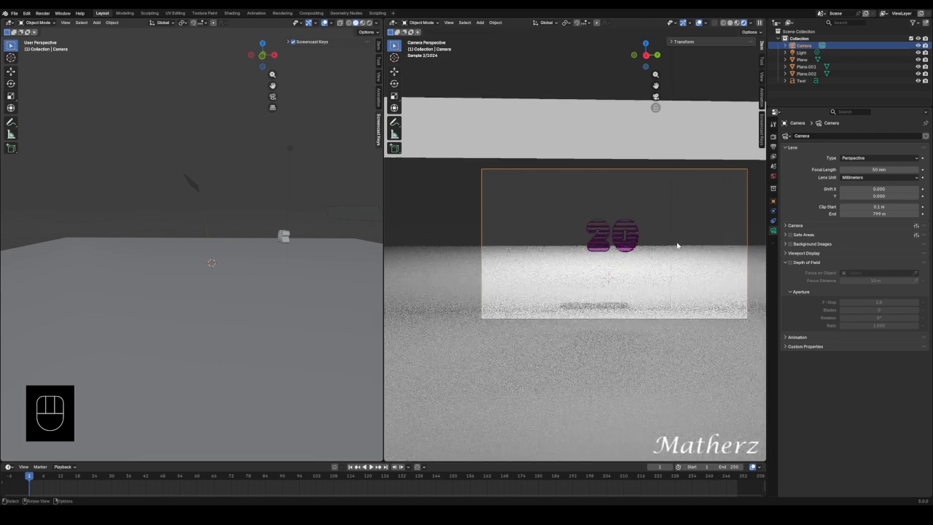
Stretch the ground plane about 9 times along the X axis, widen it along the Y axis, and deselect it.
left_click(623, 272)
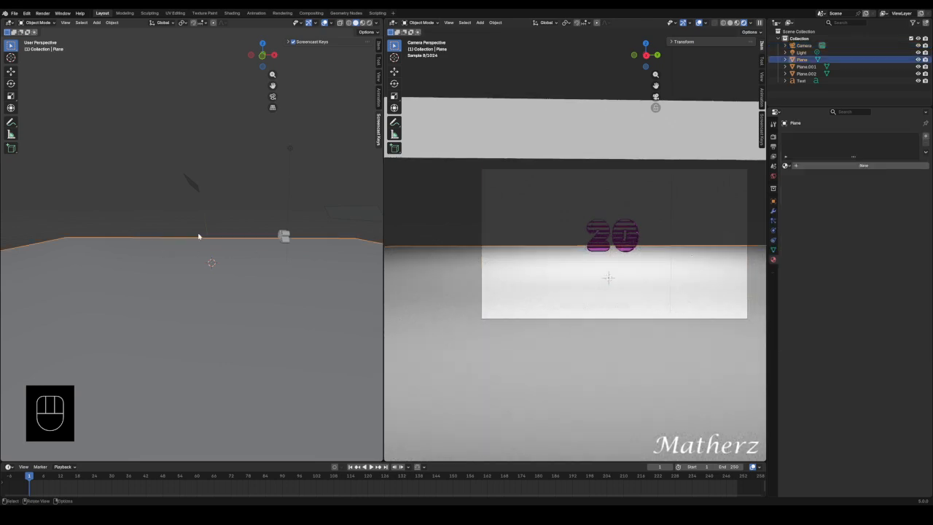
scroll(288, 272, "down", 5)
middle_click_drag(289, 272, 226, 290)
key("s")
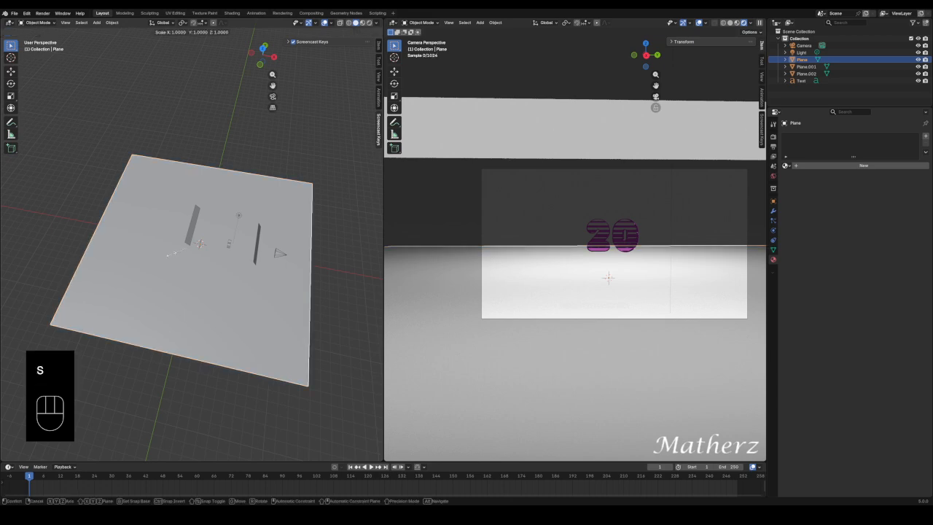
middle_click_drag(172, 257, 121, 250)
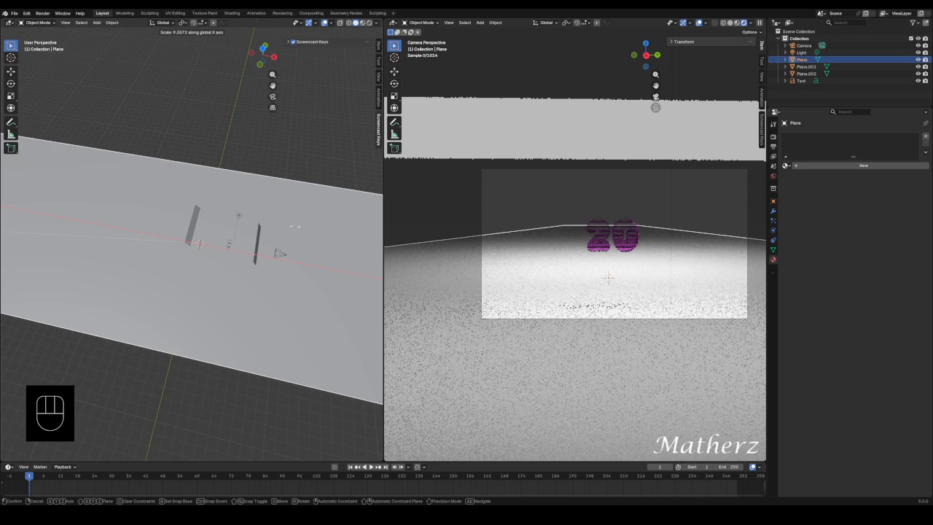
left_click(294, 226)
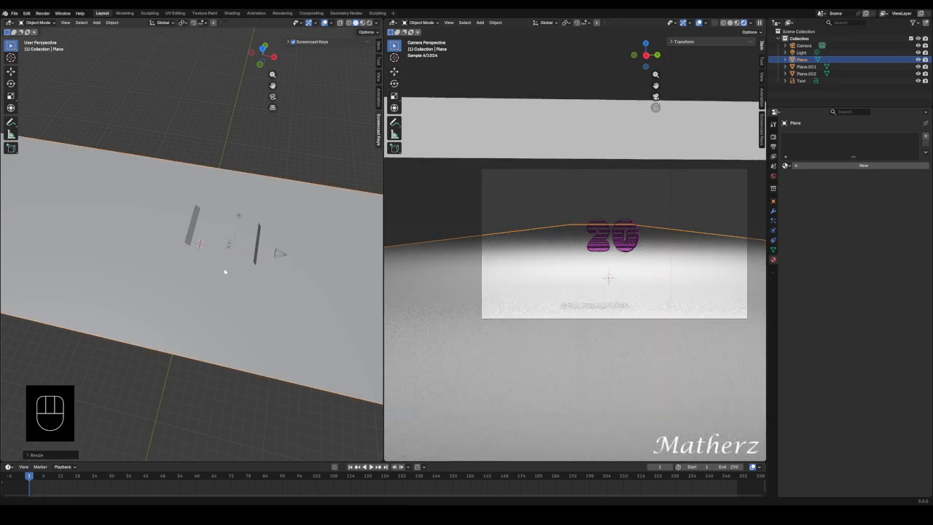
key("s")
left_click(189, 355)
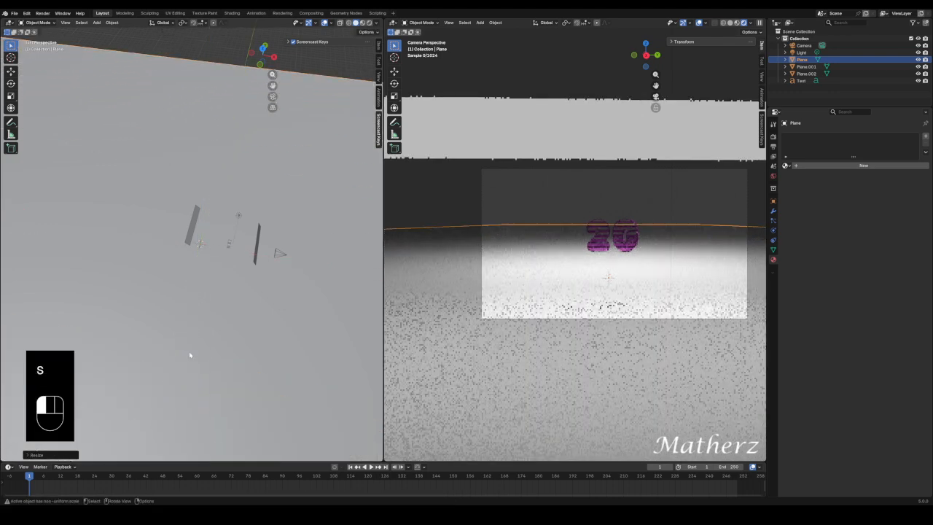
left_click(694, 214)
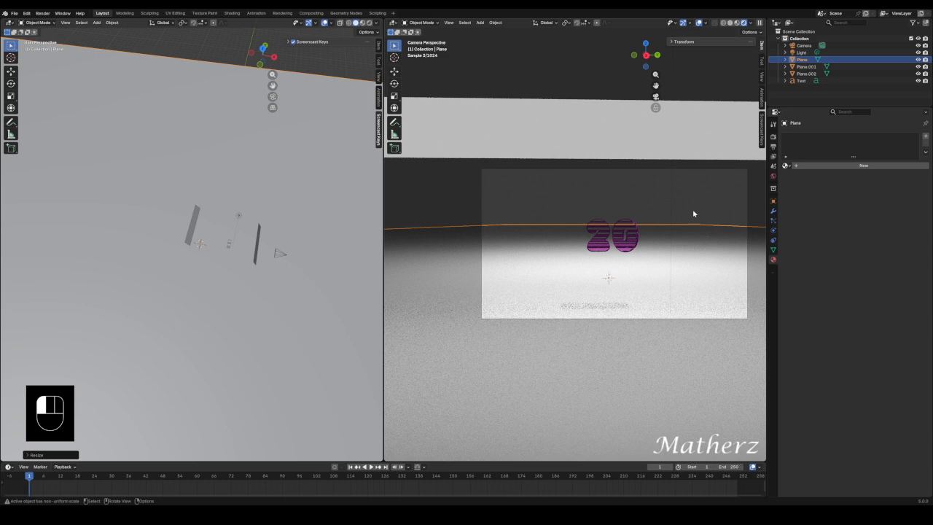
left_click(627, 367)
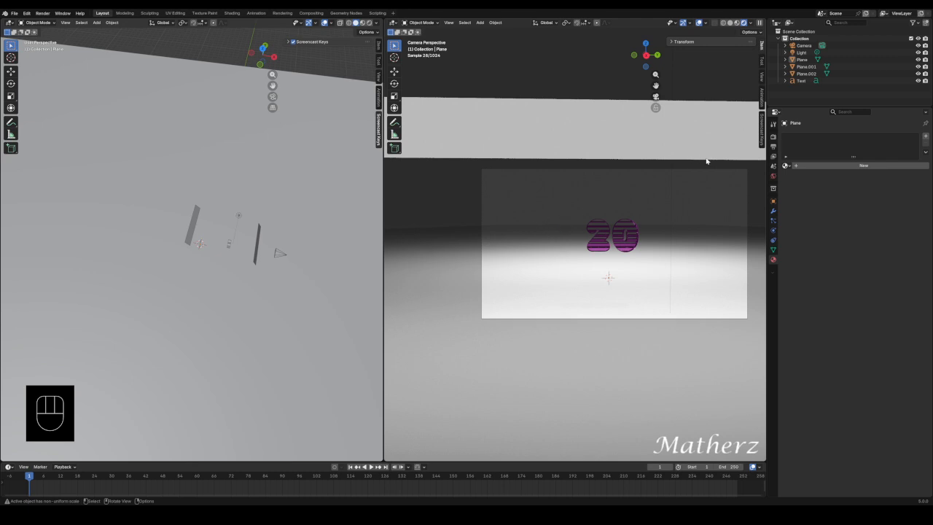
Set the world background colour to pure black (#000000FF).
left_click(773, 176)
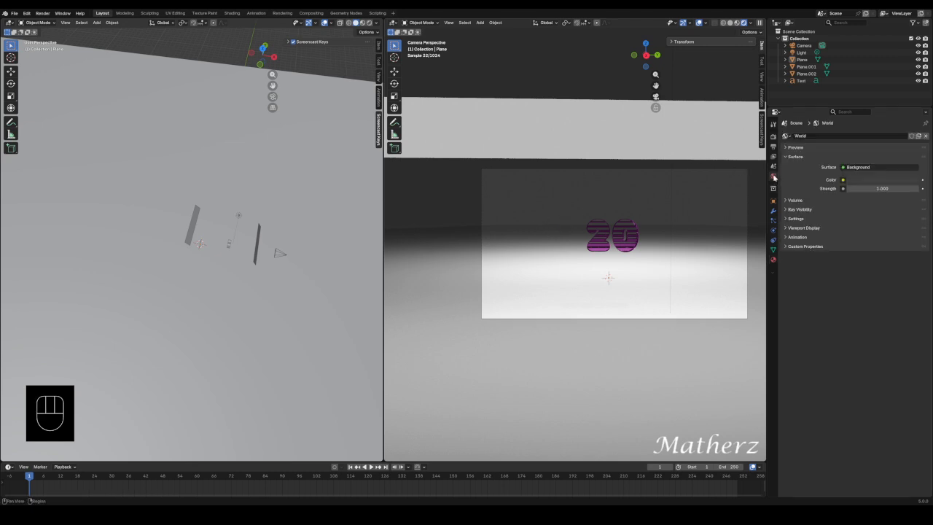
left_click(857, 181)
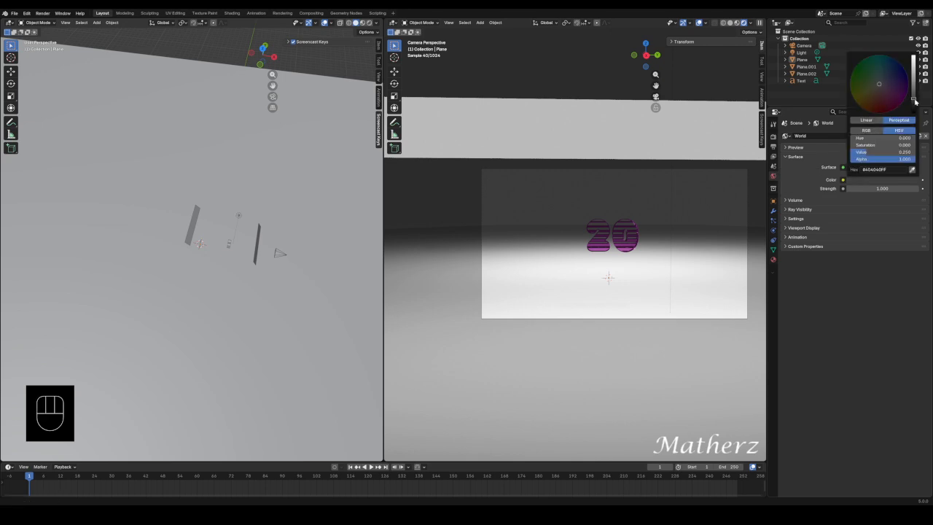
left_click_drag(916, 102, 915, 112)
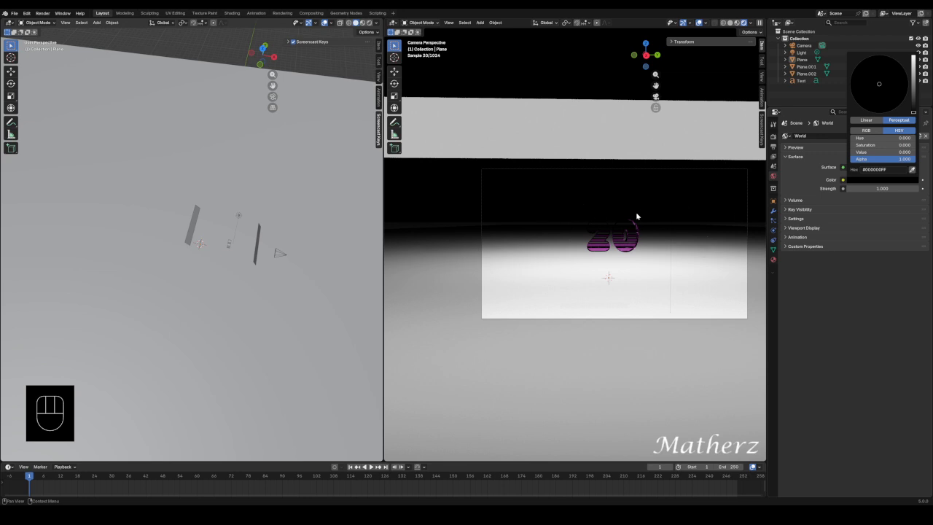
left_click(599, 245)
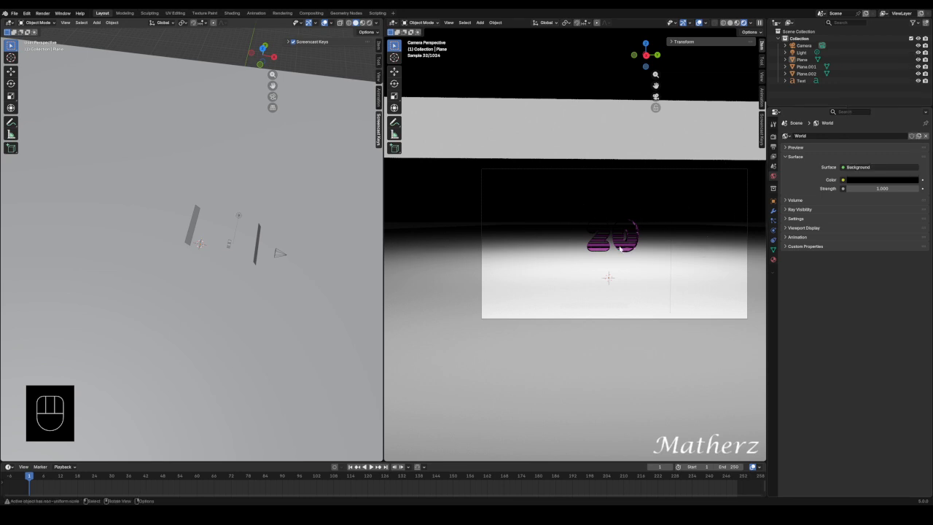
Duplicate the "20" text and place the copy about 0.65 m lower along the Z axis, directly below the original.
scroll(329, 266, "up", 5)
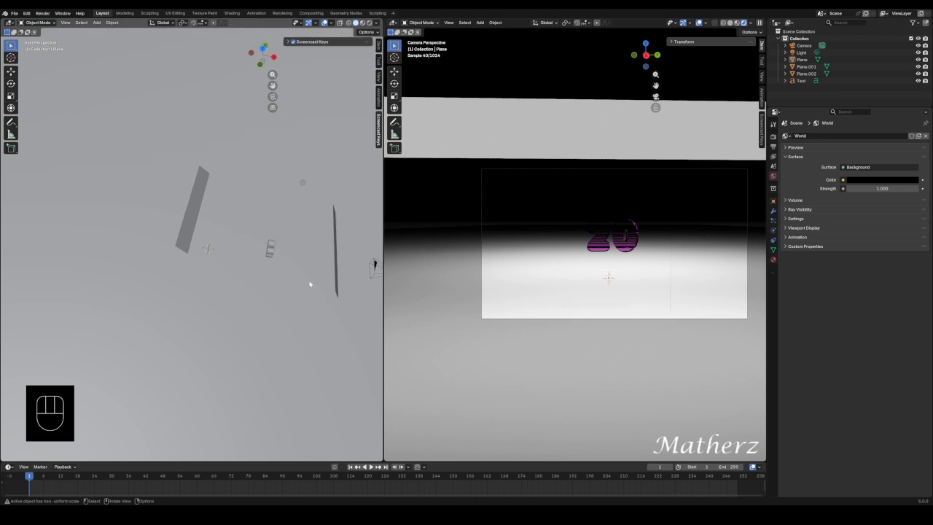
middle_click_drag(296, 309, 135, 234)
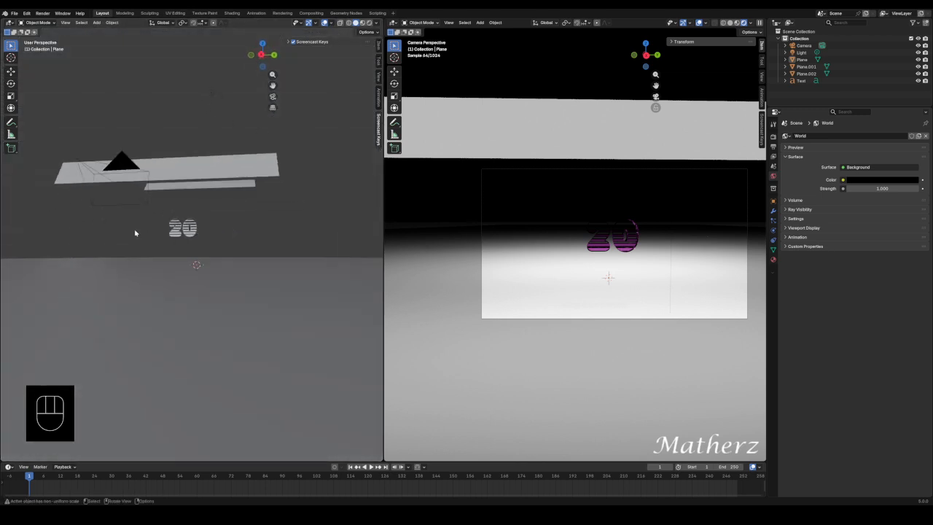
left_click(191, 232)
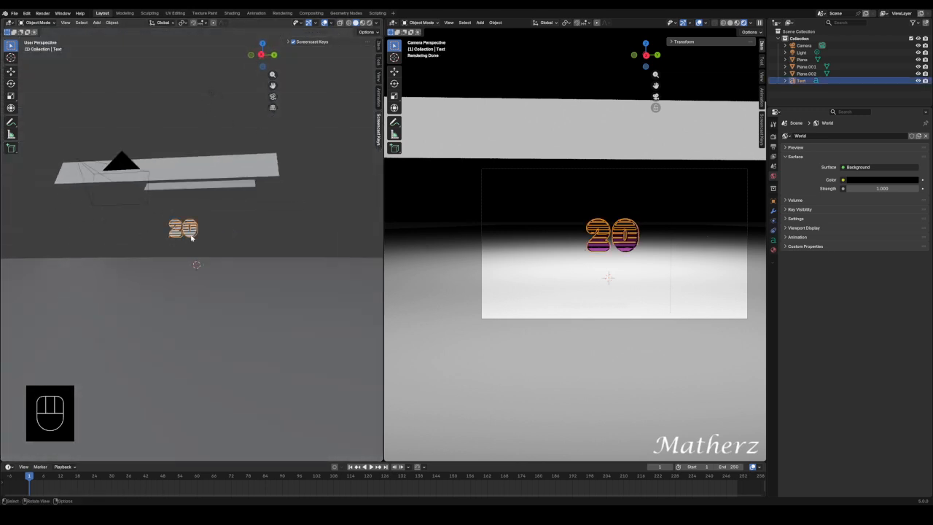
key("shift+d")
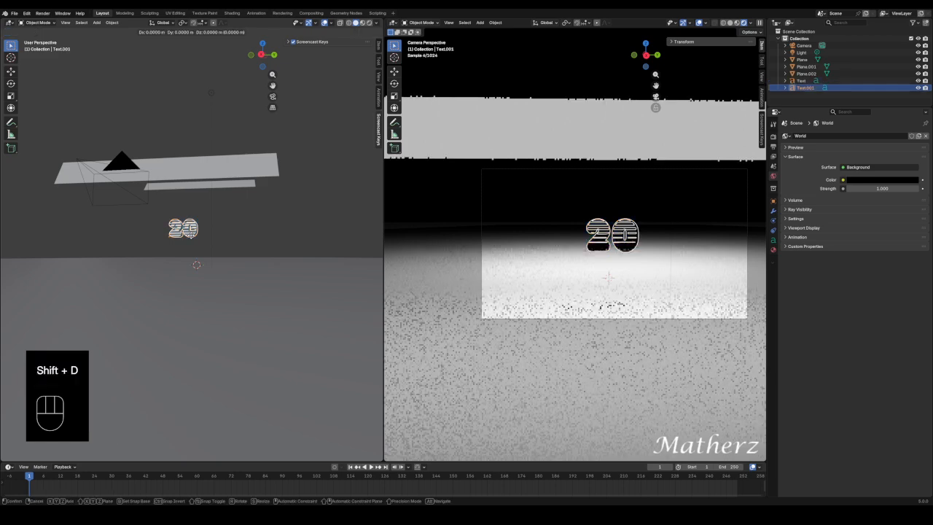
key("z")
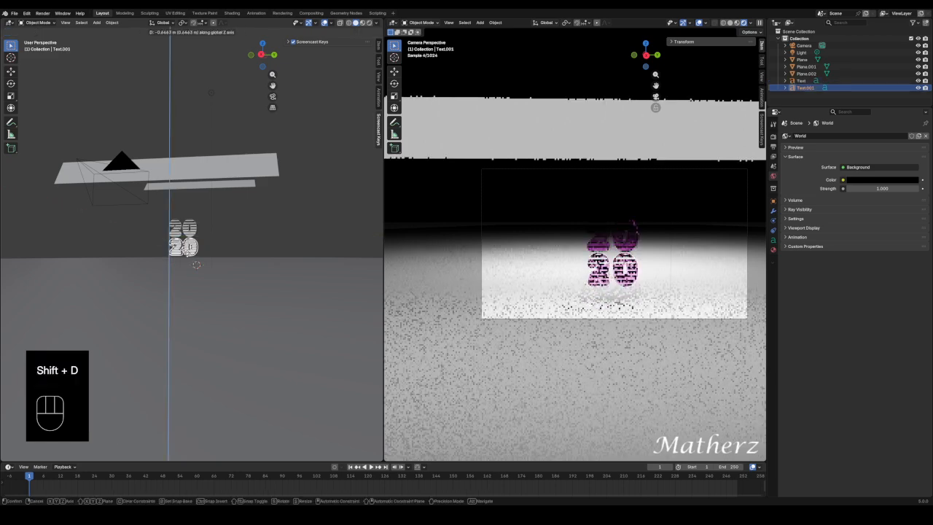
left_click(187, 254)
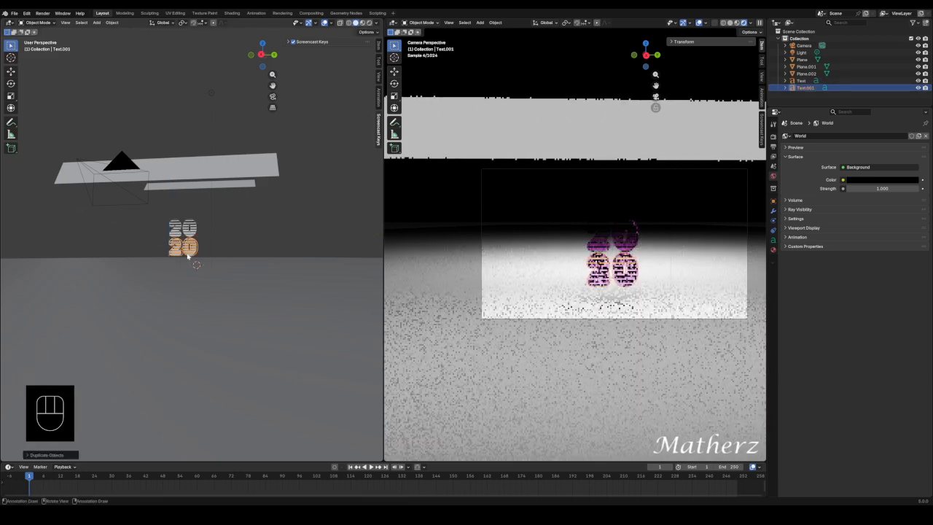
Edit the lower copy of the text to read "26", return to Object Mode, and deselect it.
scroll(661, 240, "up", 5)
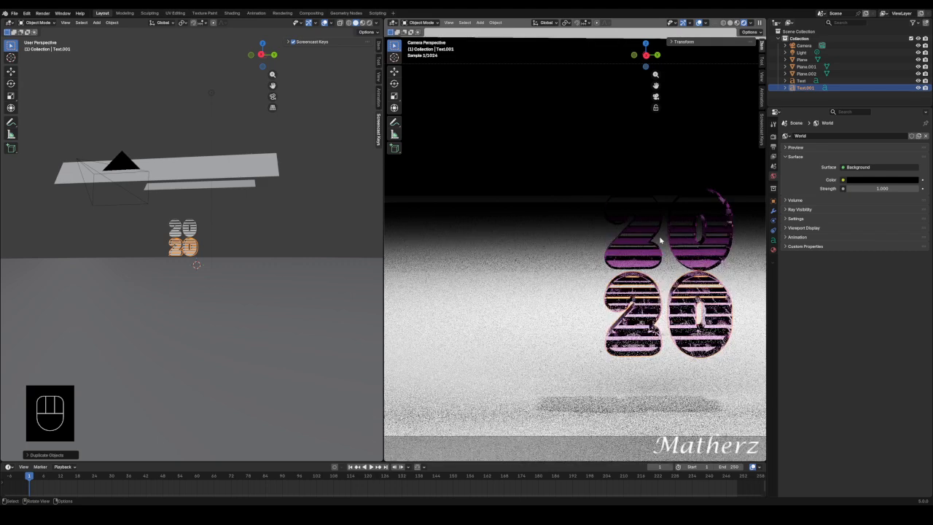
left_click(35, 22)
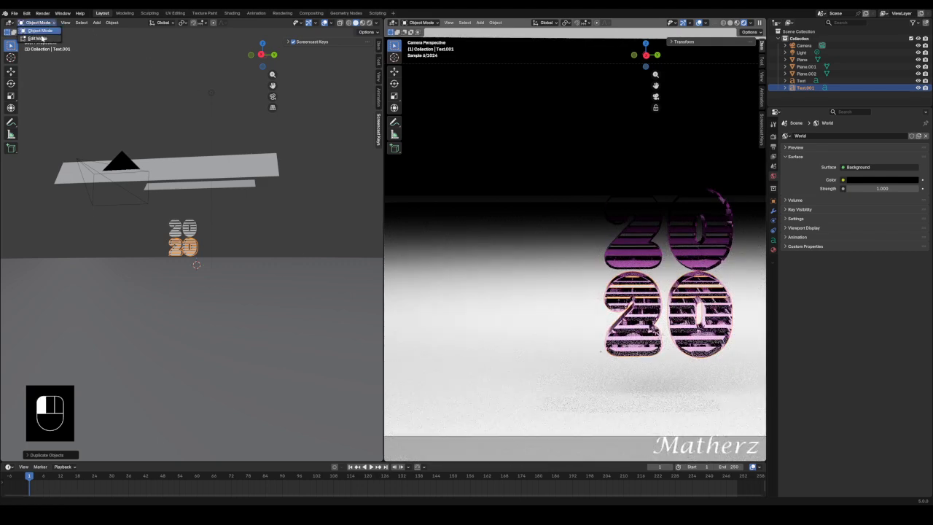
left_click(38, 34)
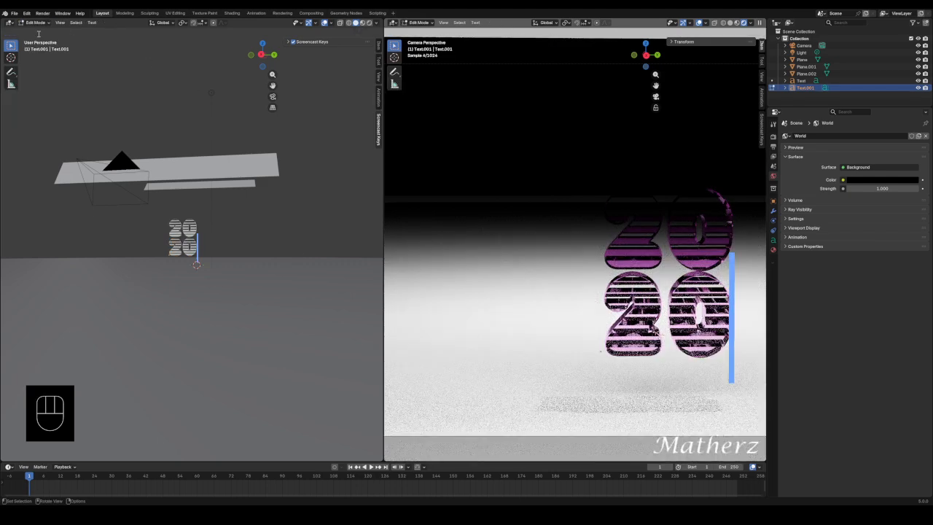
key("BackSpace")
type("6")
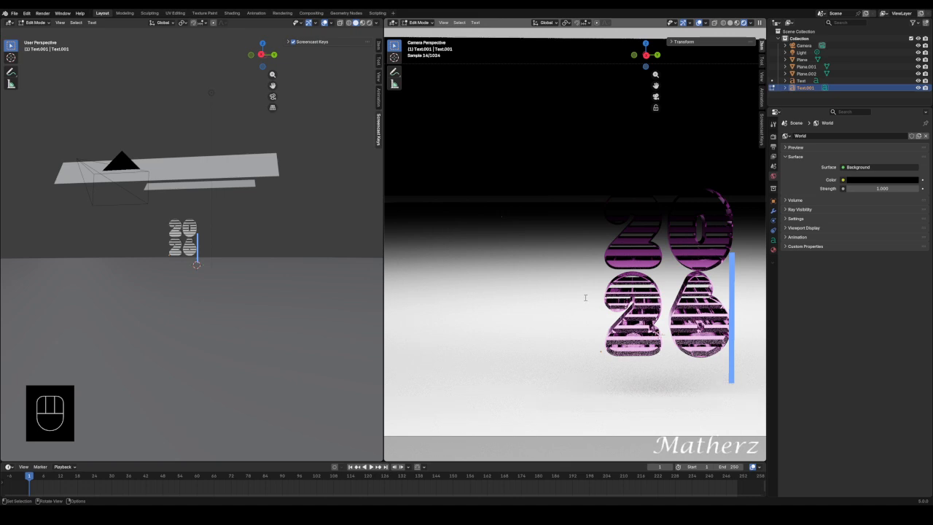
left_click(35, 22)
left_click(33, 30)
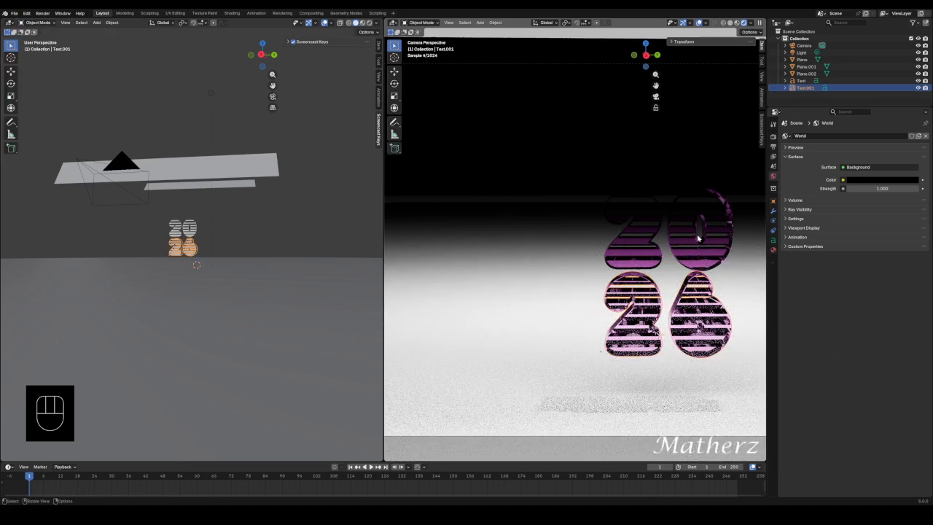
left_click(317, 219)
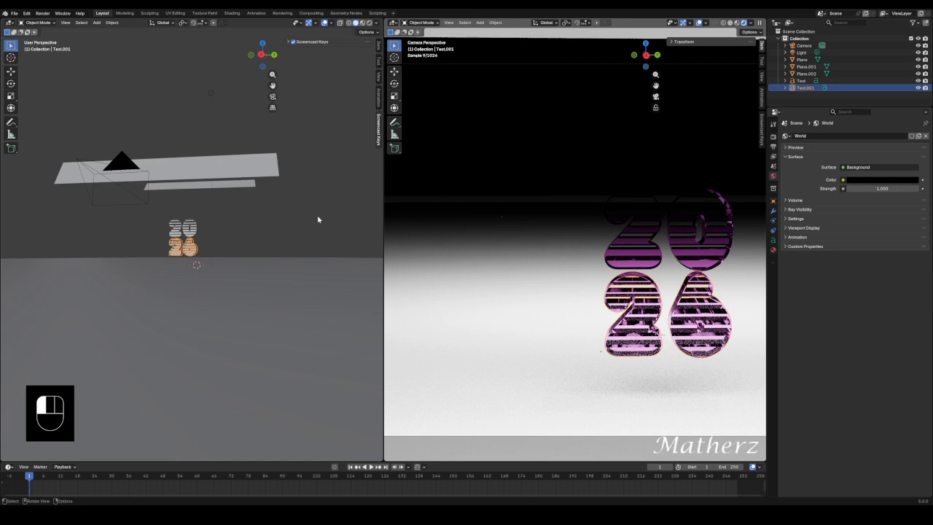
Add a new mesh plane to the scene.
middle_click_drag(286, 217, 296, 232)
key("shift")
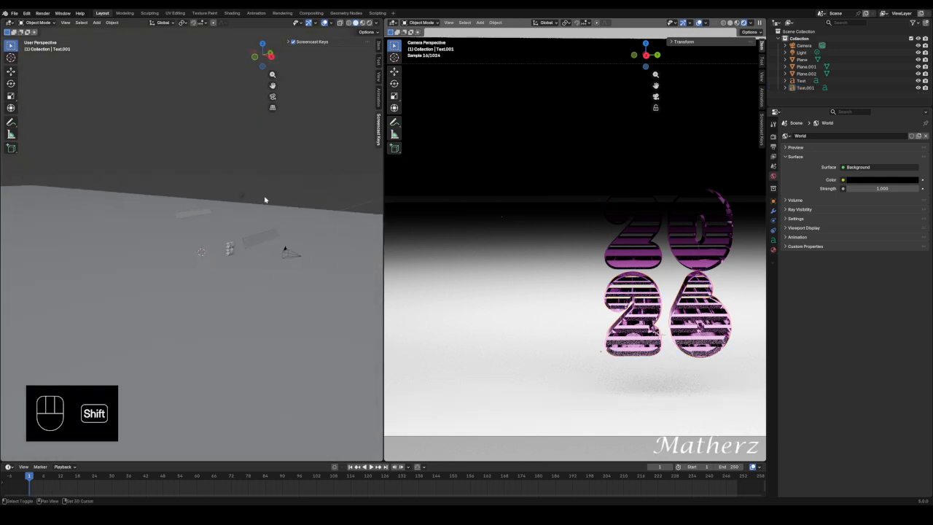
middle_click_drag(264, 199, 343, 190, "shift")
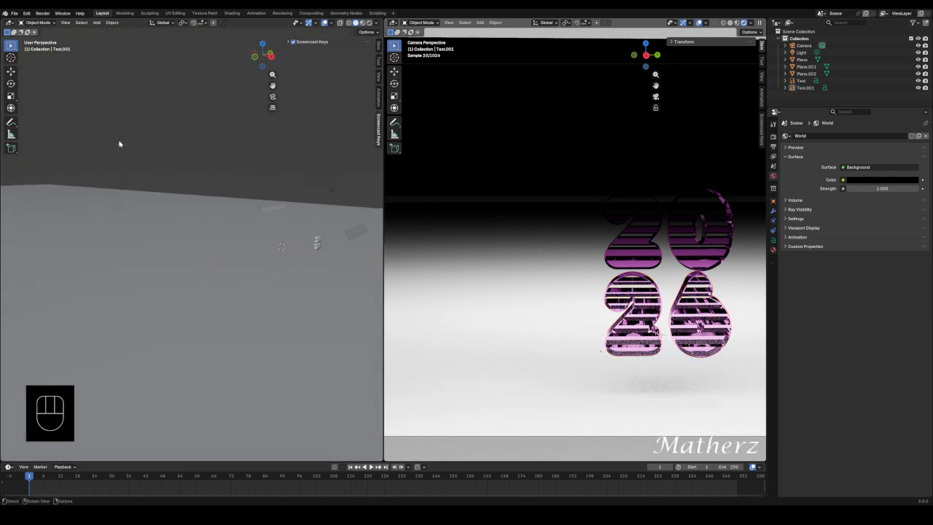
left_click(97, 22)
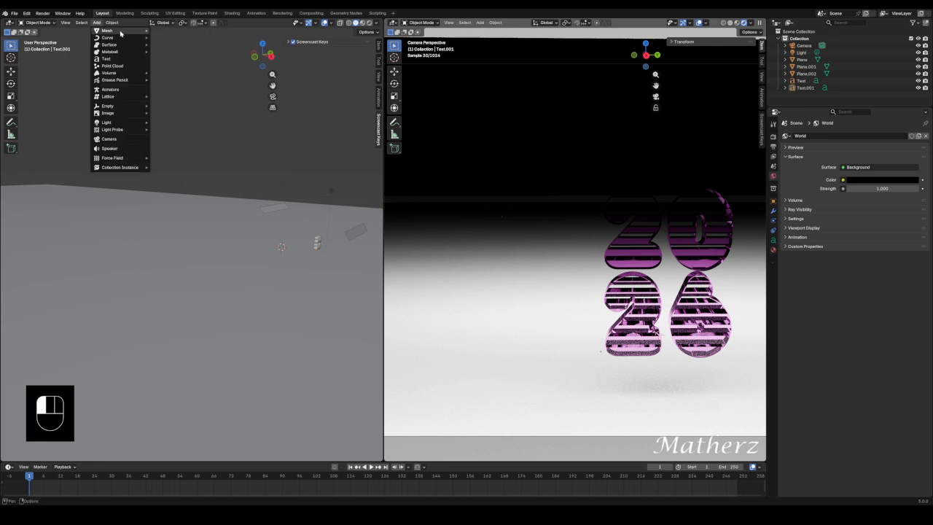
mouse_move(106, 30)
left_click(165, 31)
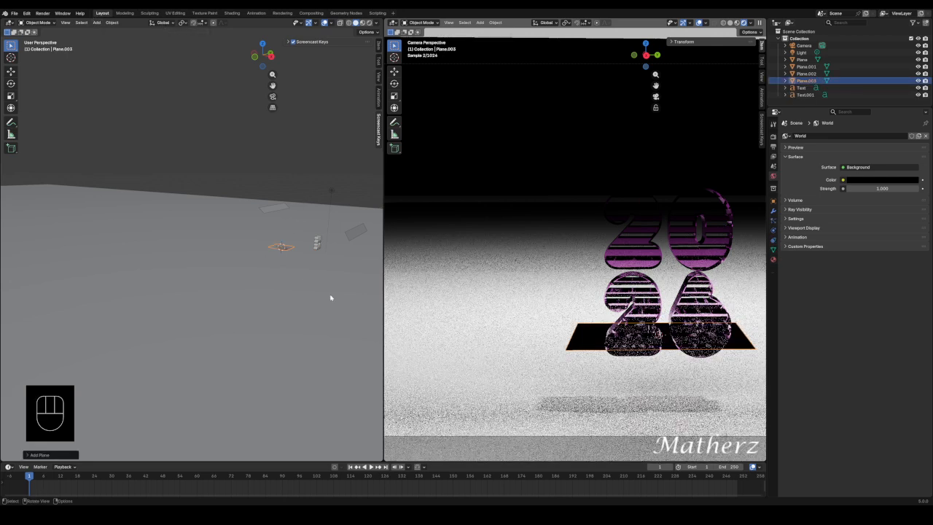
Raise the new plane above the ground and move it about 24 m back along the X axis, behind the text.
key("g")
middle_click_drag(330, 296, 330, 294)
middle_click_drag(339, 240, 306, 237)
left_click(328, 240)
key("g")
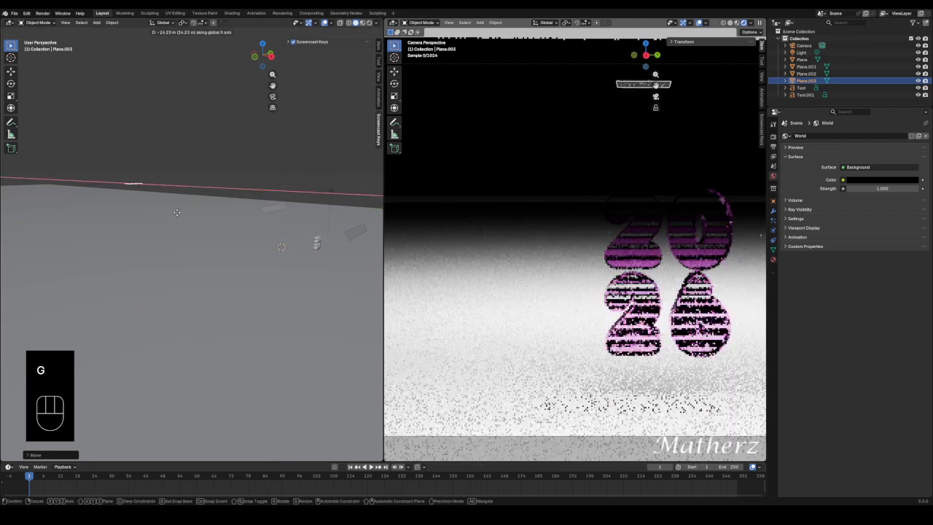
left_click(186, 227)
key("g")
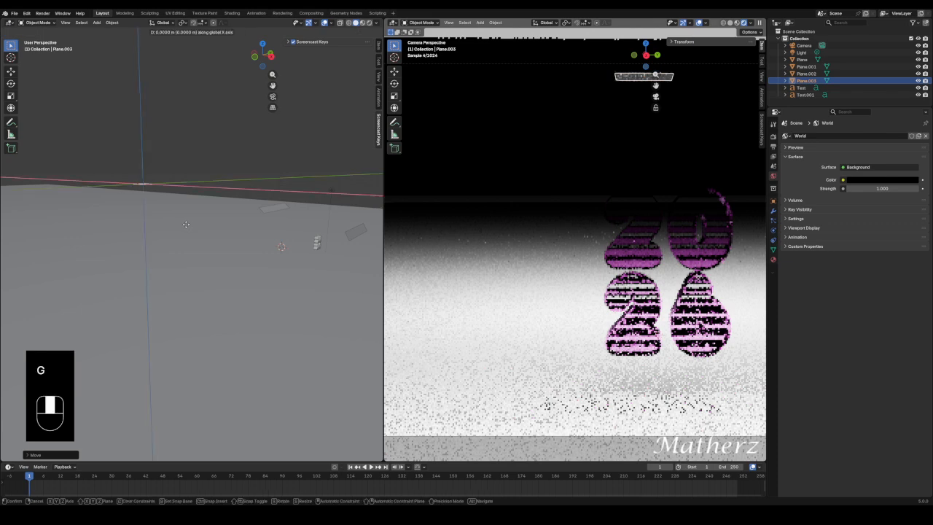
middle_click_drag(187, 227, 183, 224)
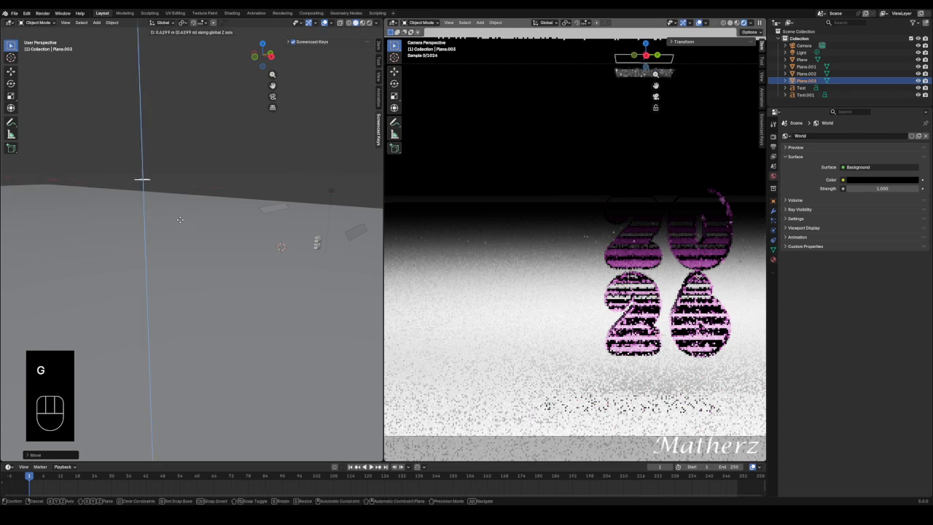
left_click(183, 219)
Stretch the new plane along the Y axis into a wide strip, with the second viewport looking through the active camera.
scroll(683, 175, "down", 6)
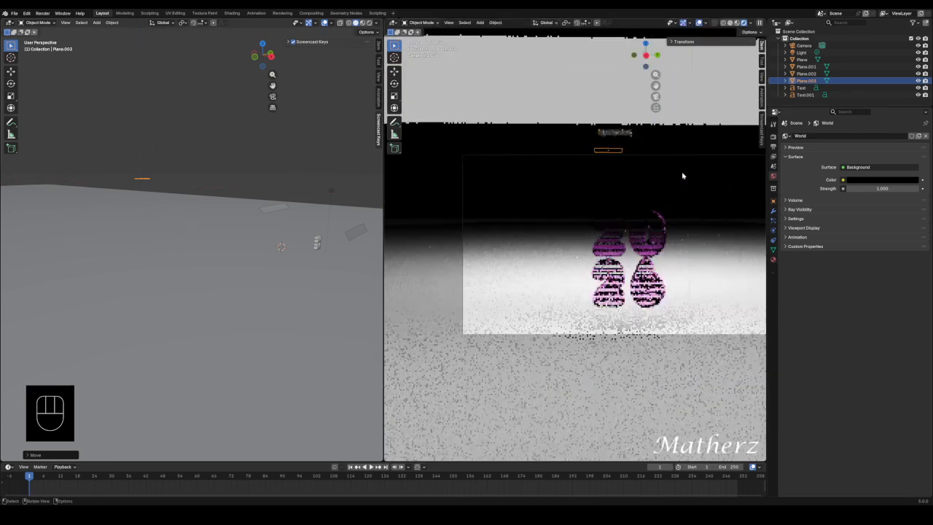
middle_click_drag(679, 183, 627, 182)
middle_click_drag(627, 183, 654, 180, "shift")
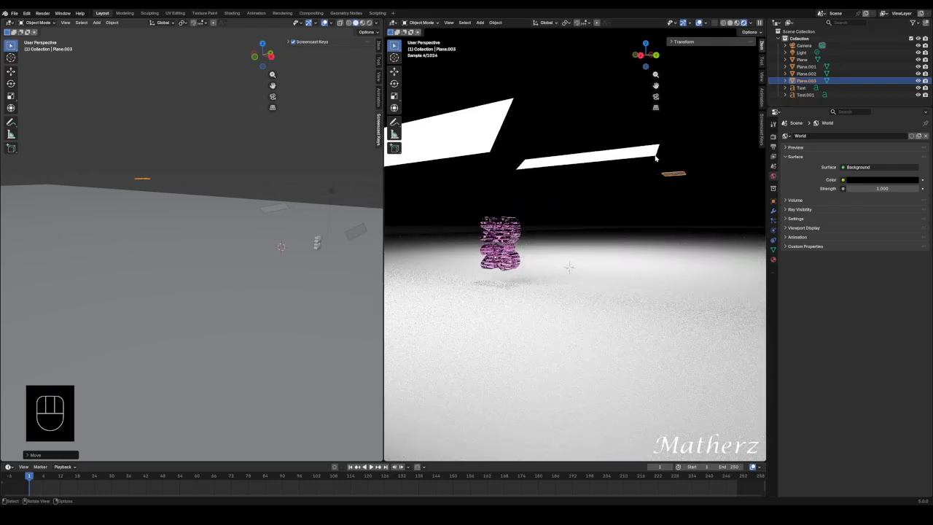
left_click(449, 23)
mouse_move(484, 116)
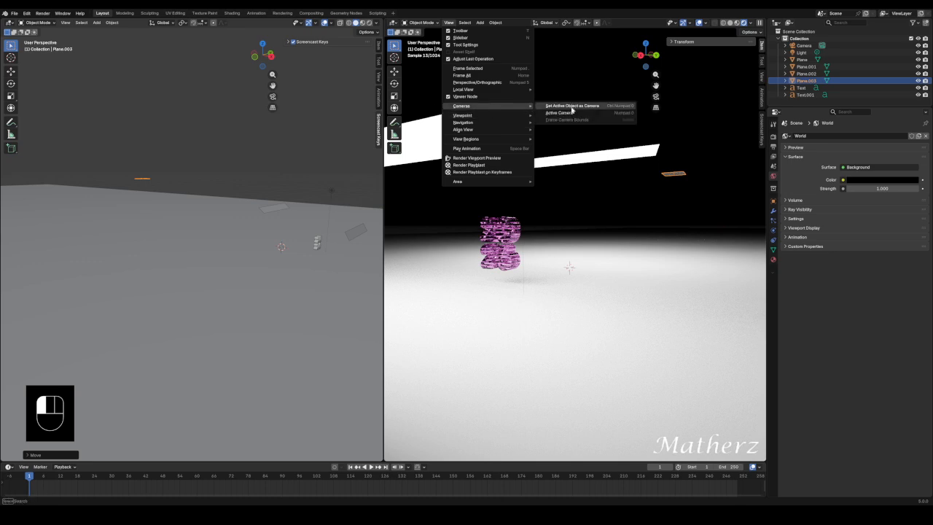
left_click(580, 116)
scroll(546, 167, "up", 3)
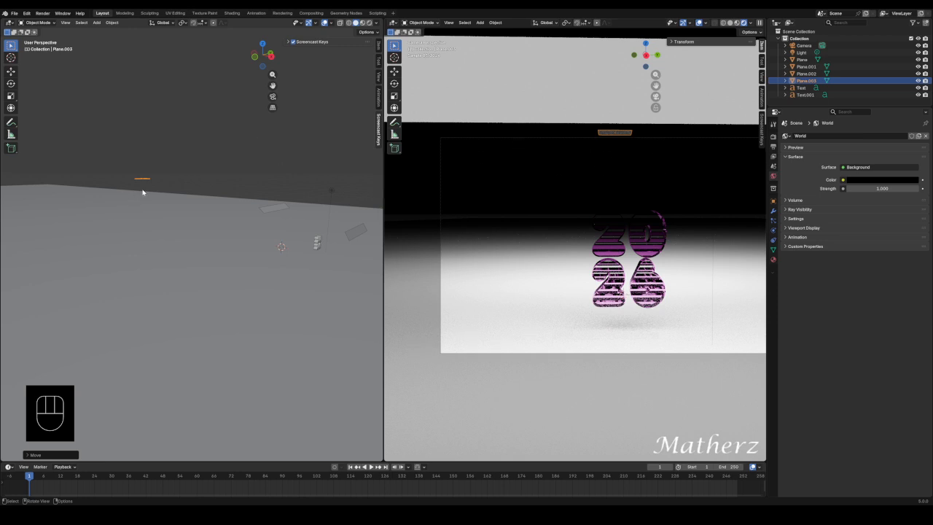
key("s")
key("x")
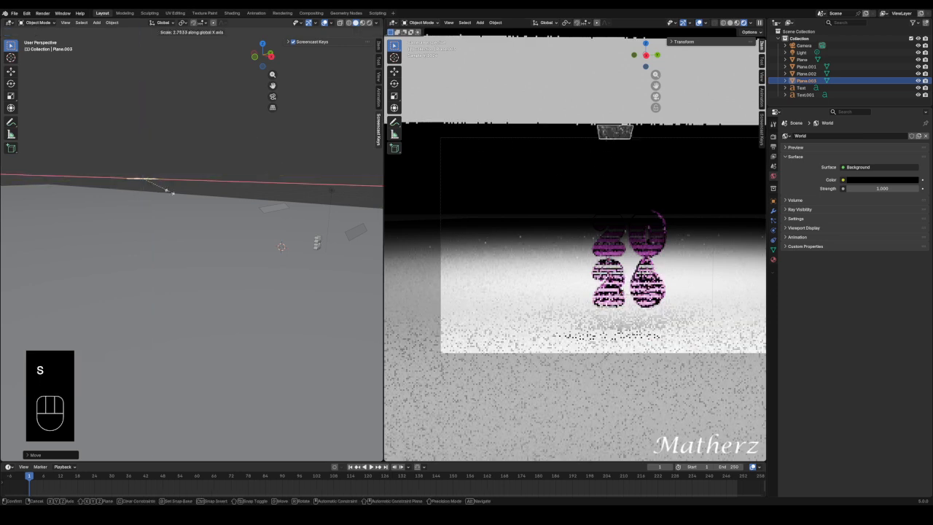
key("y")
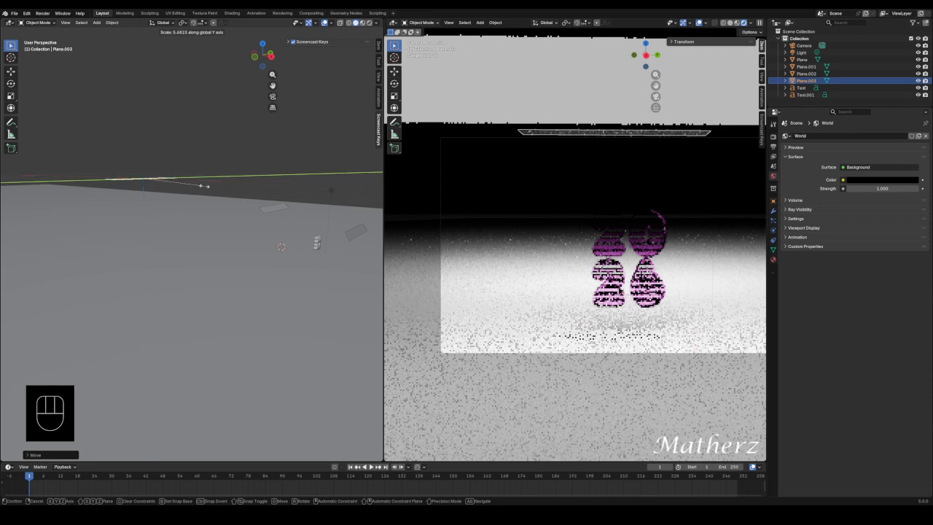
left_click(270, 186)
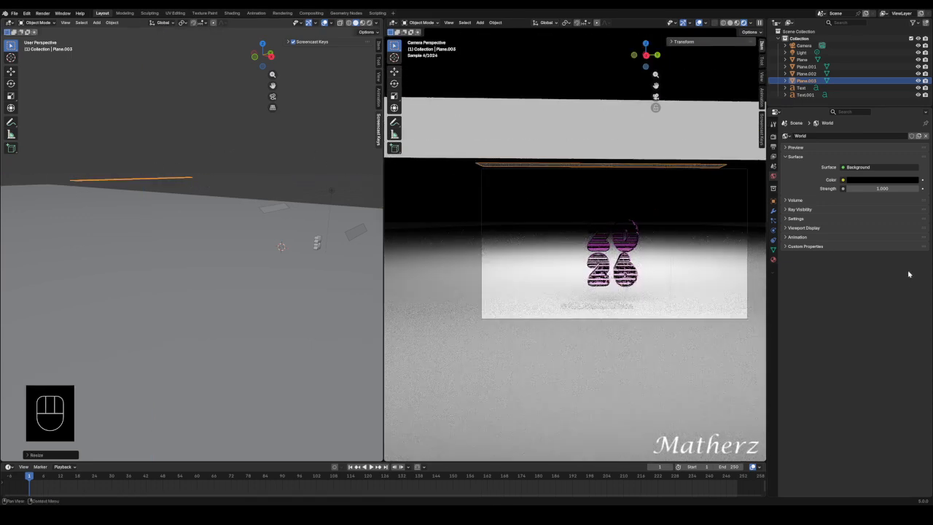
Shift the wide strip sideways along the Y axis to centre it over the camera frame and scale it up about 1.2 times.
key("g")
middle_click_drag(671, 191, 682, 189)
left_click(685, 193)
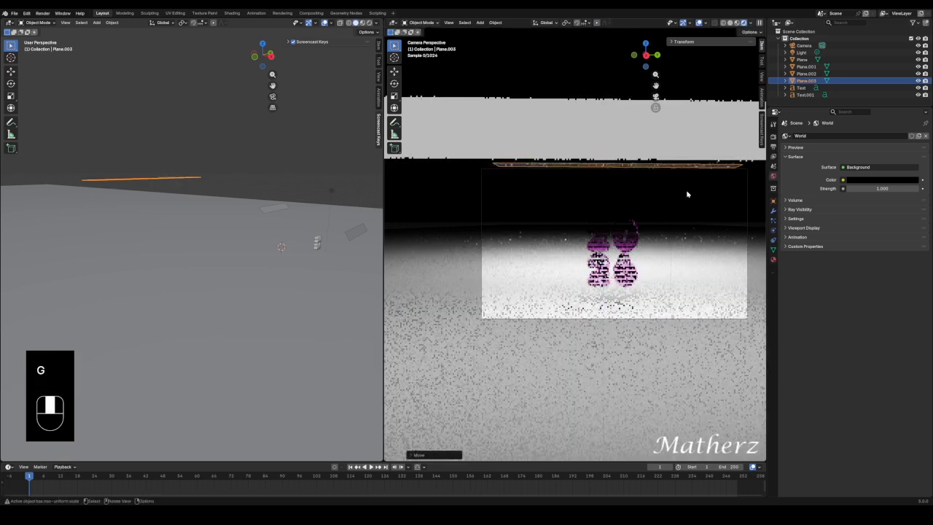
key("s")
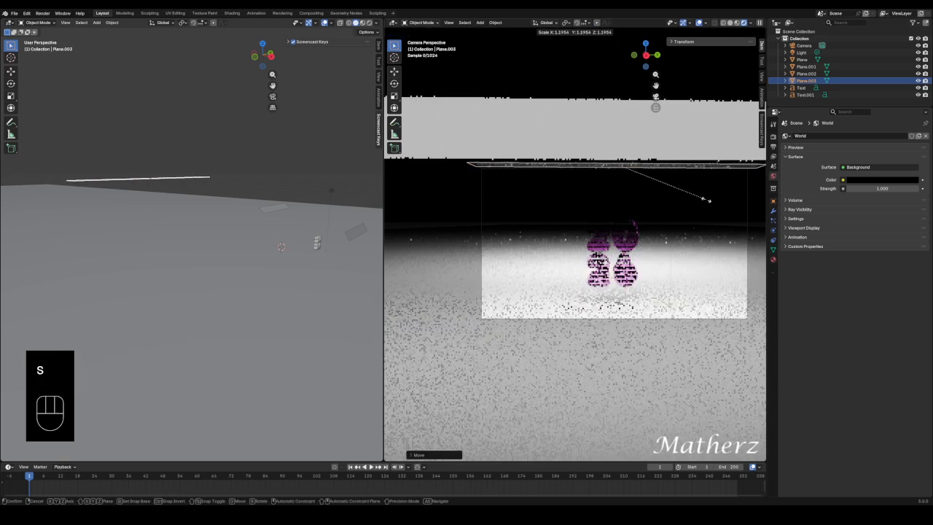
left_click(707, 199)
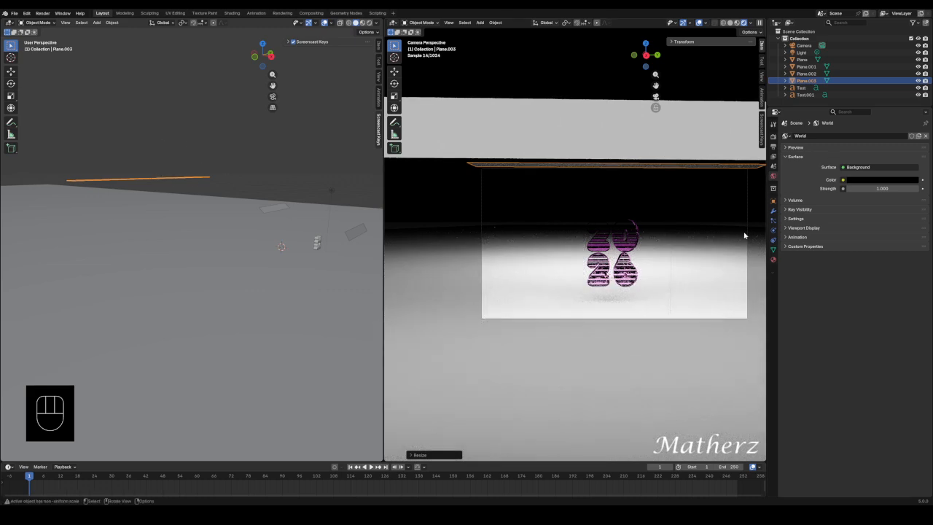
Add an emitter particle system to the wide strip and play the animation in Material Preview shading to check the particles.
left_click(773, 221)
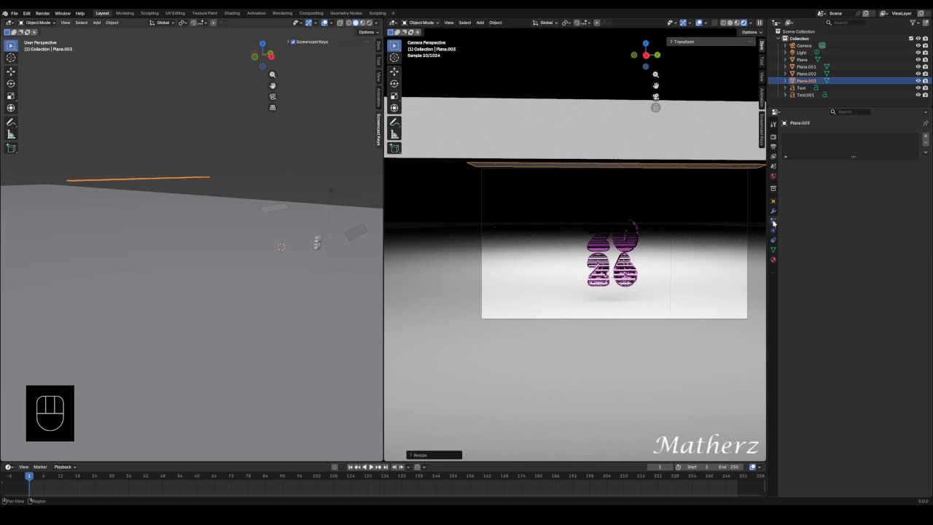
left_click(926, 138)
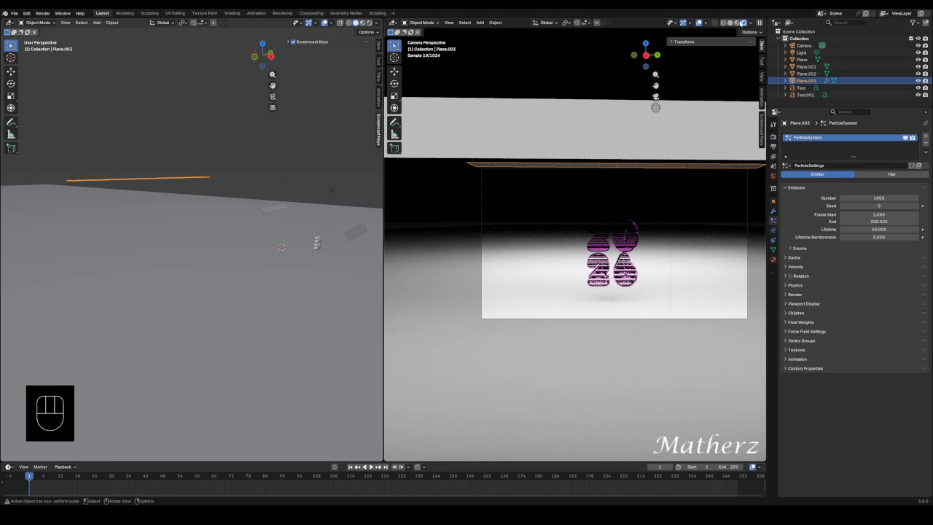
key("space")
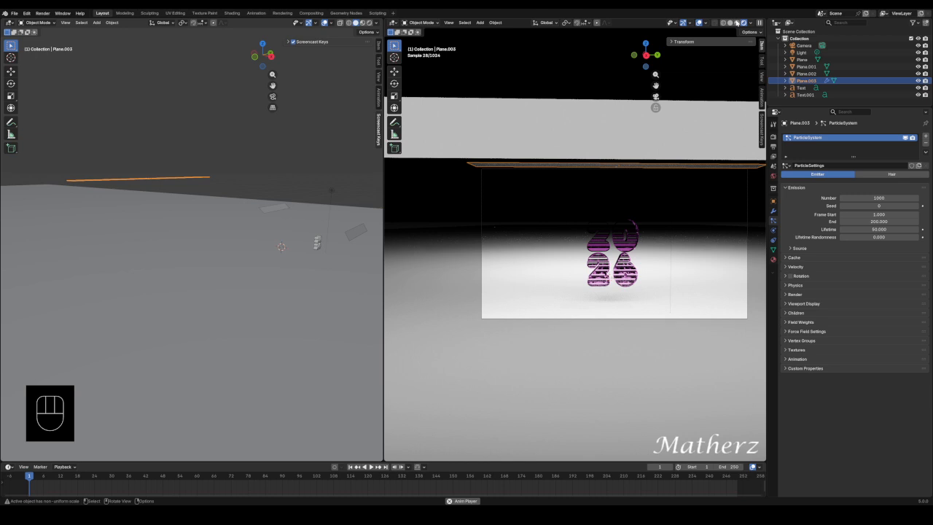
key("space")
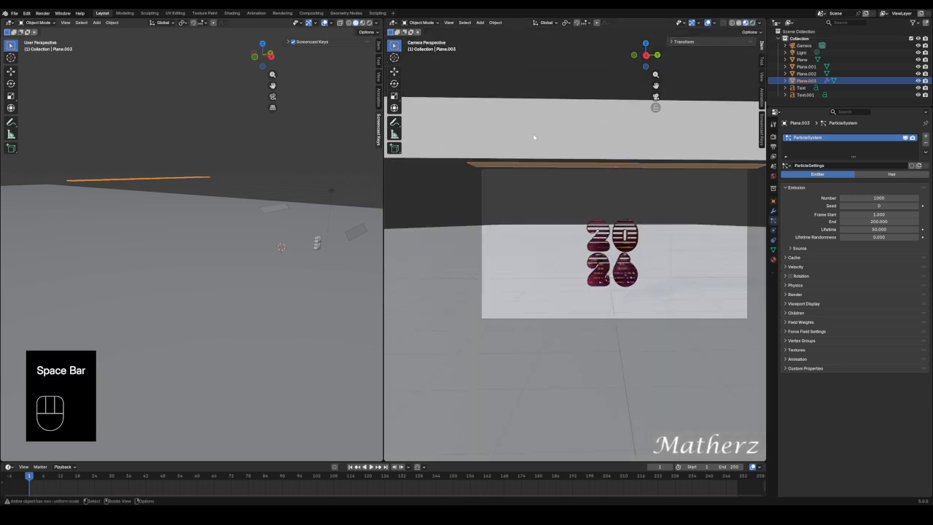
key("space")
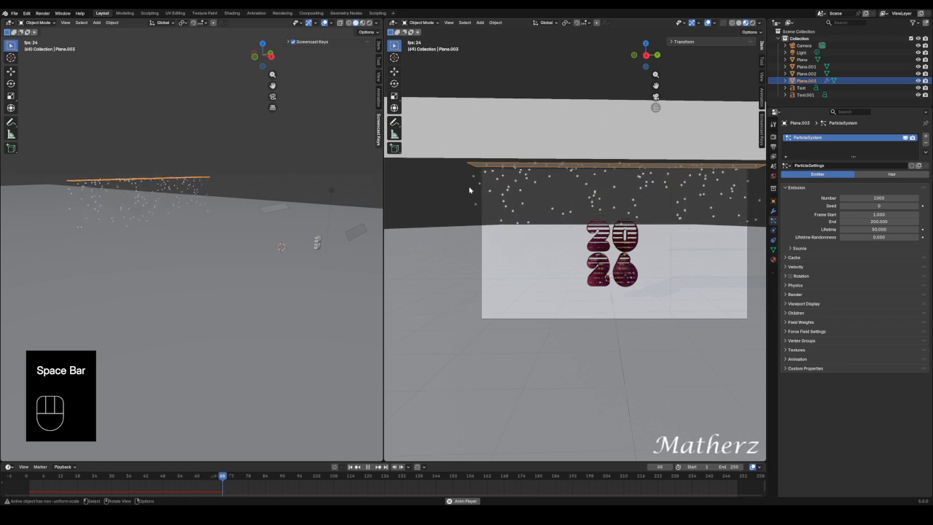
key("space")
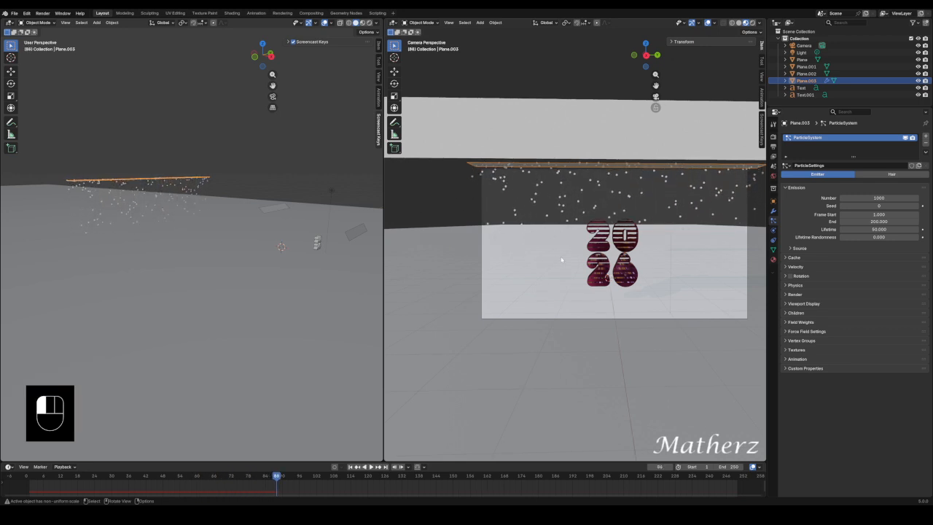
Enable Collision physics on the ground plane and replay the animation from frame 1.
left_click(541, 307)
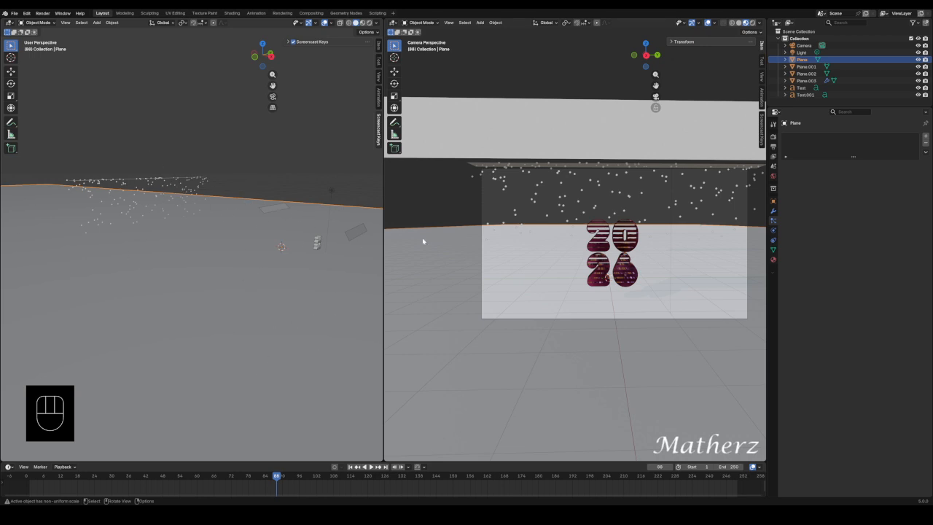
left_click(774, 229)
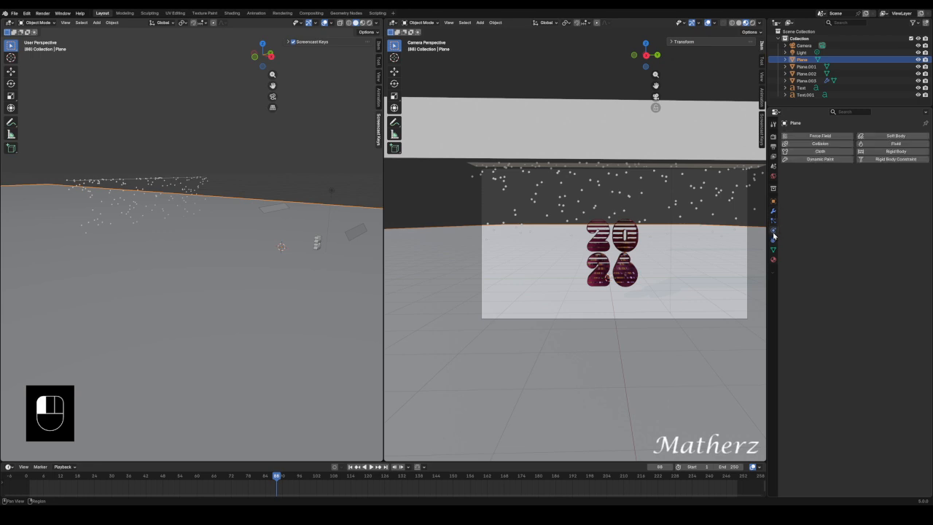
left_click(818, 143)
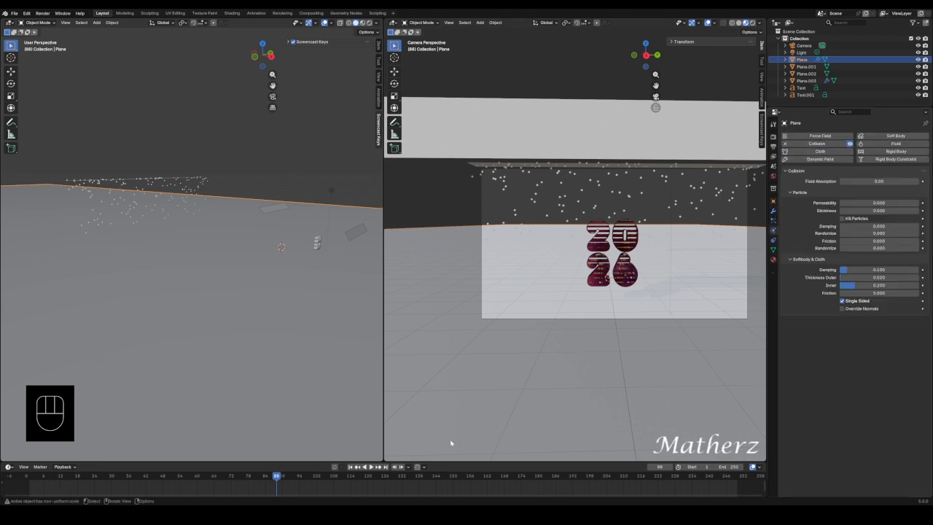
left_click(30, 478)
key("space")
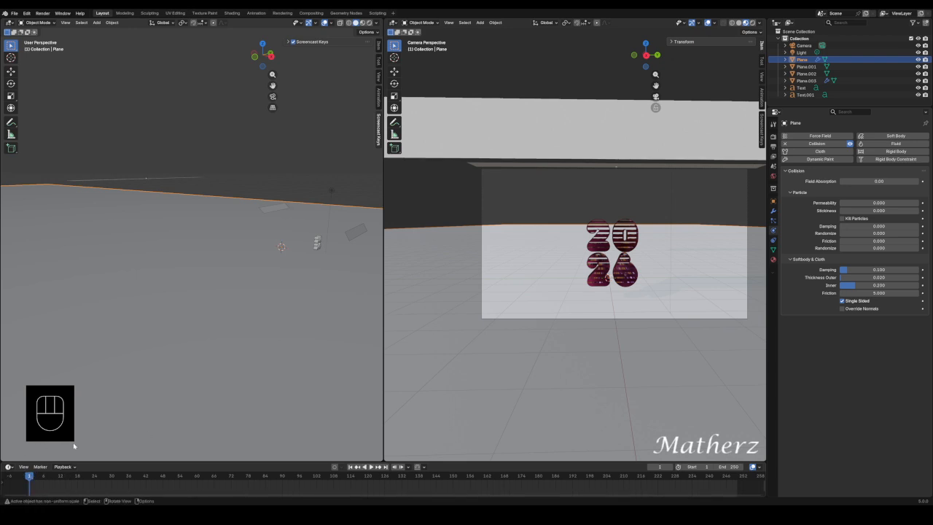
key("space")
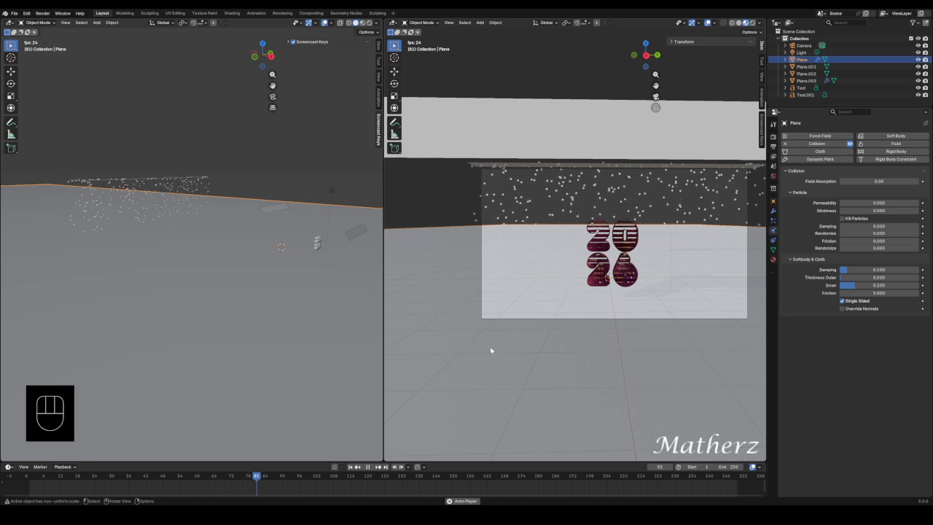
key("space")
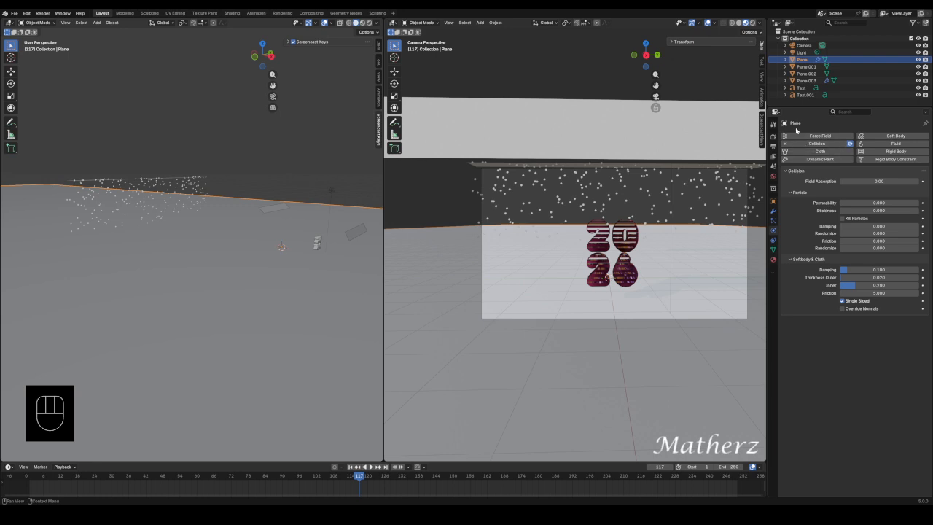
Enable depth of field on the camera, focused on the Text object, and set the F-Stop to 0.1.
left_click(658, 208)
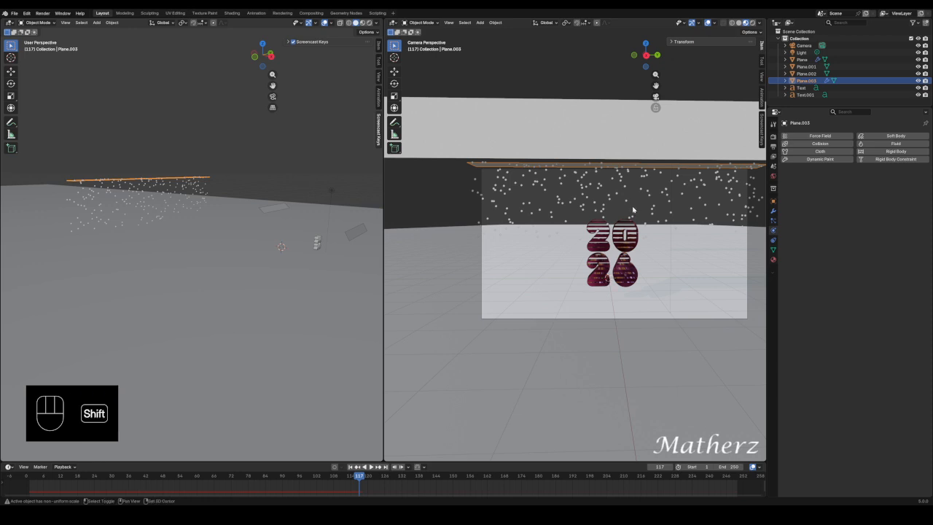
middle_click_drag(633, 209, 593, 188, "shift")
scroll(591, 186, "up", 2)
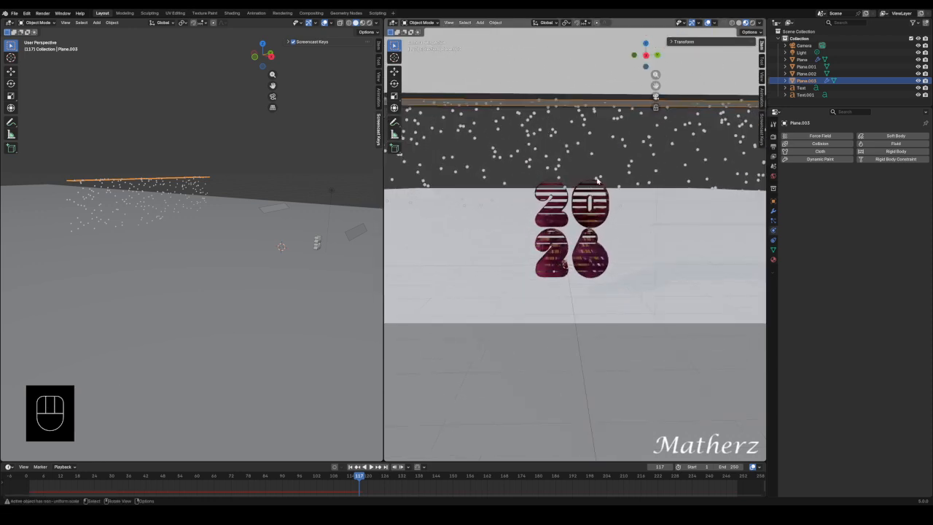
scroll(596, 180, "down", 1)
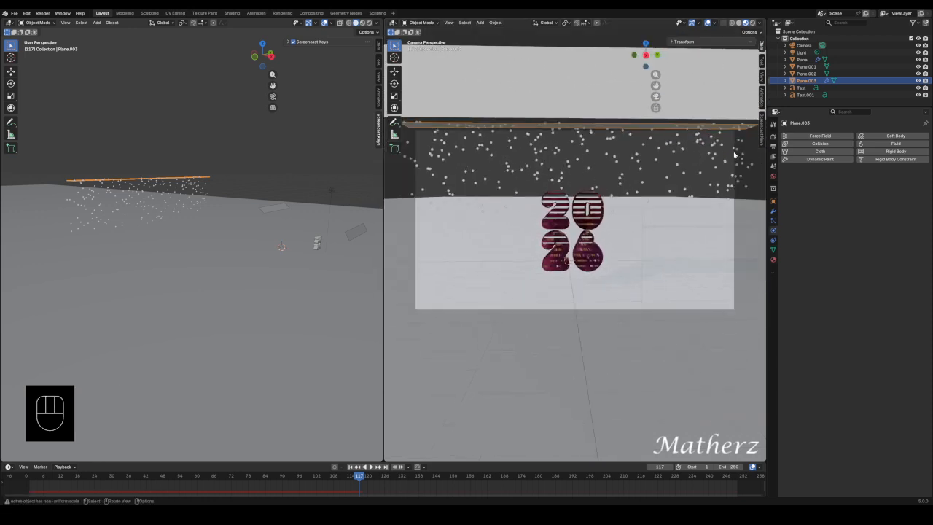
left_click(734, 154)
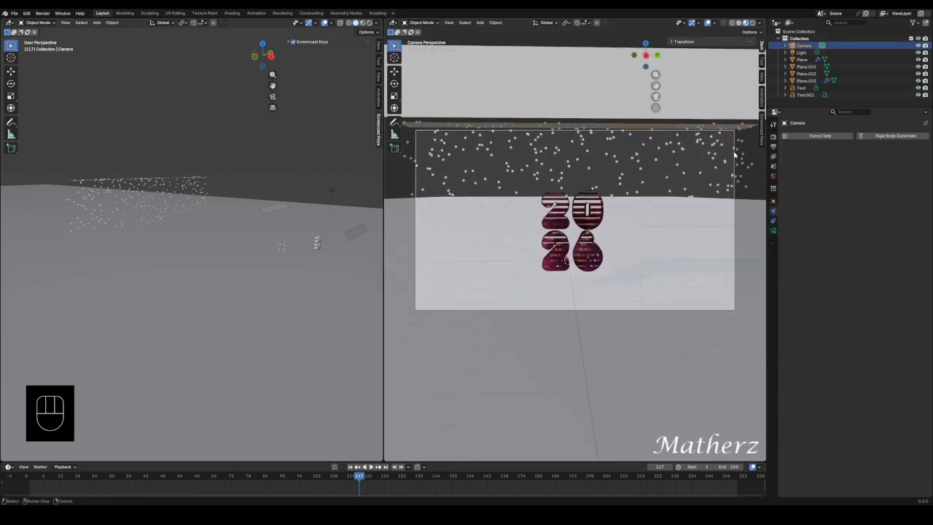
left_click(774, 232)
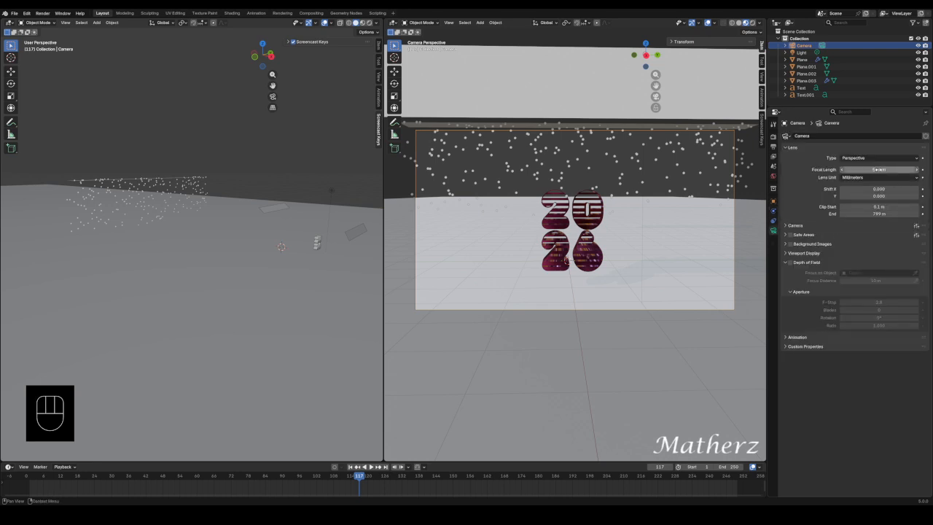
left_click(791, 262)
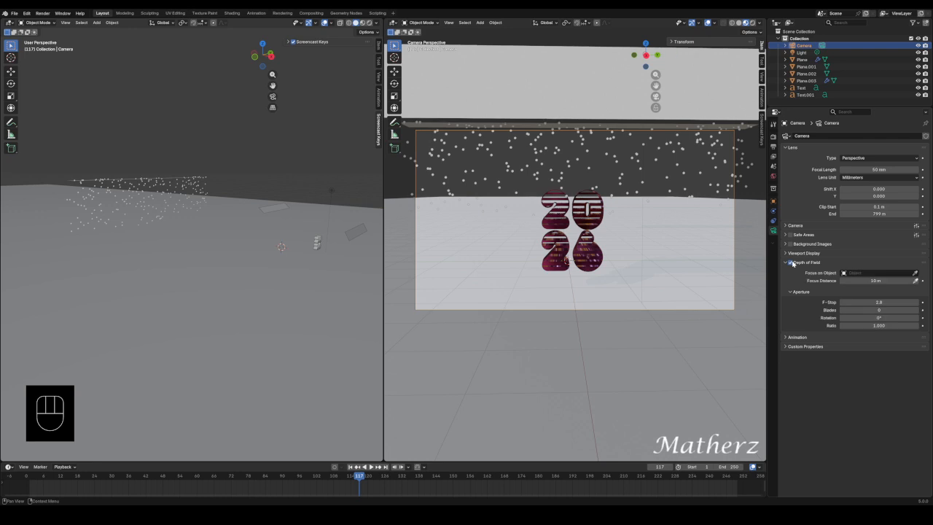
left_click(916, 273)
left_click(558, 213)
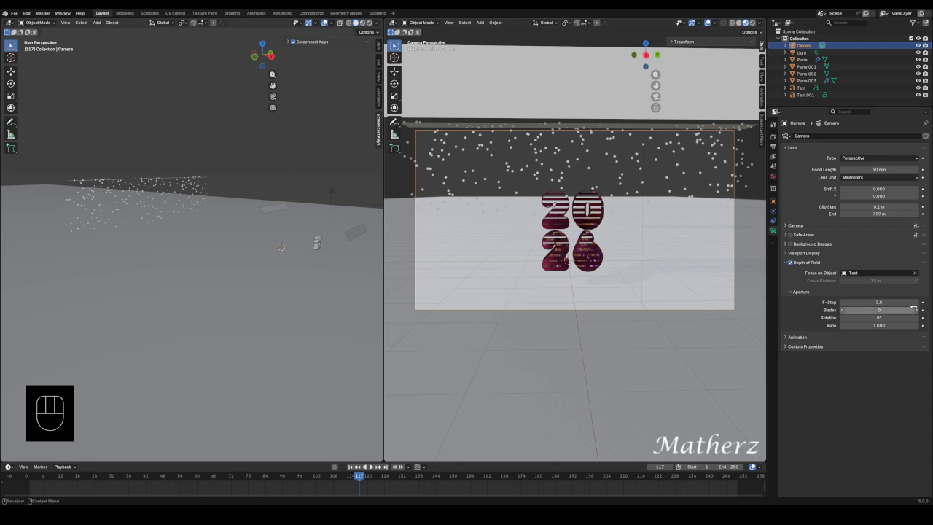
left_click_drag(875, 302, 831, 302)
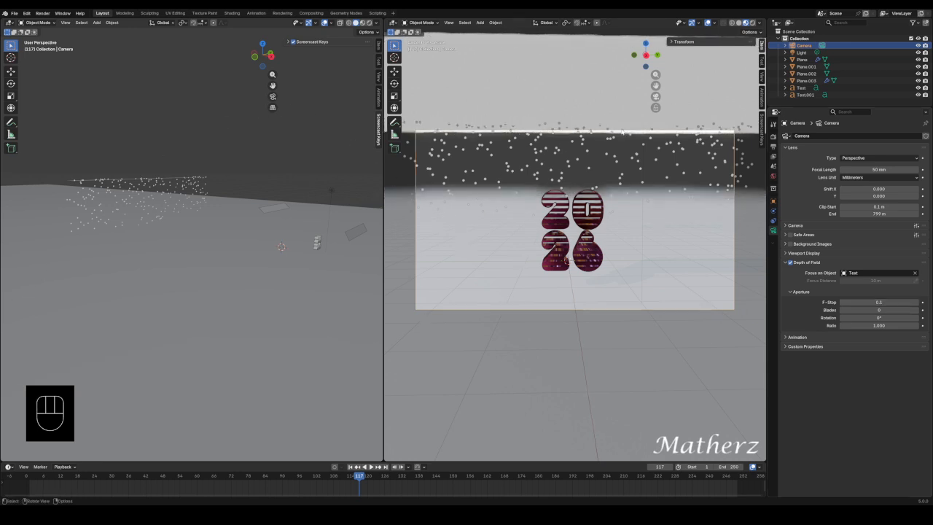
Preview the particles with the depth-of-field blur in Rendered shading through the camera.
left_click(637, 156)
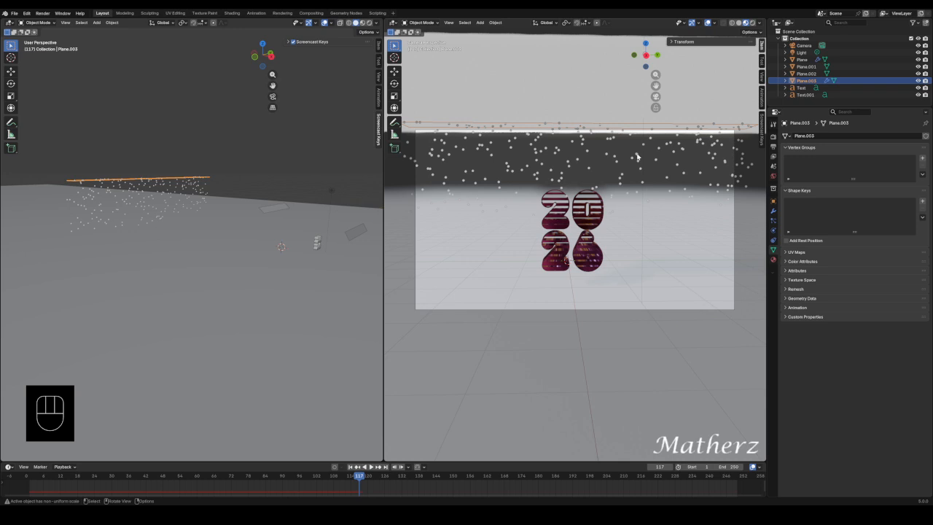
left_click(752, 23)
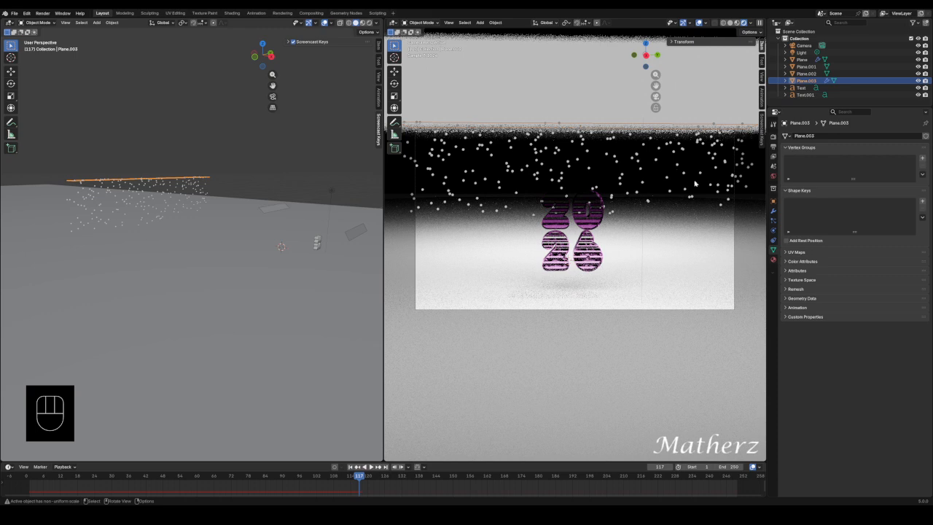
left_click(734, 206)
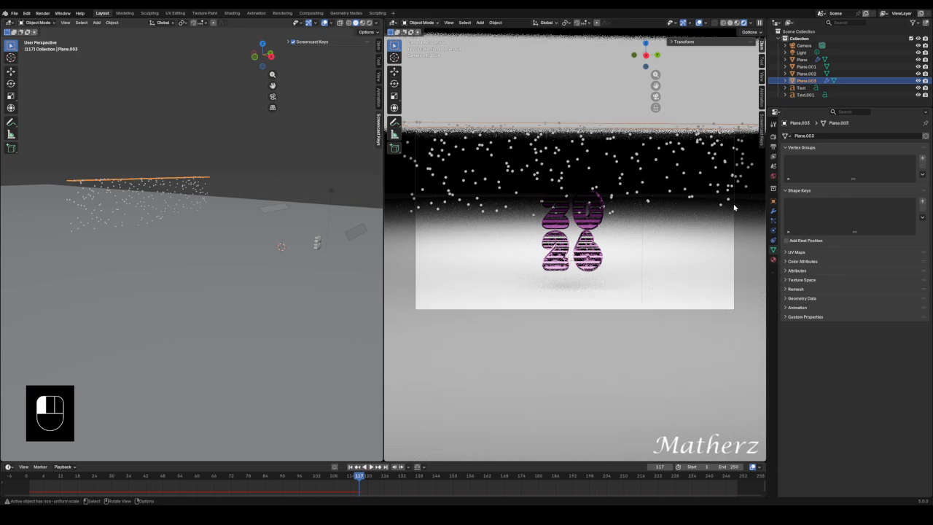
Return to frame 1, move the particle-emitting strip farther back along the X axis and raise it above the ground plane.
left_click(159, 187)
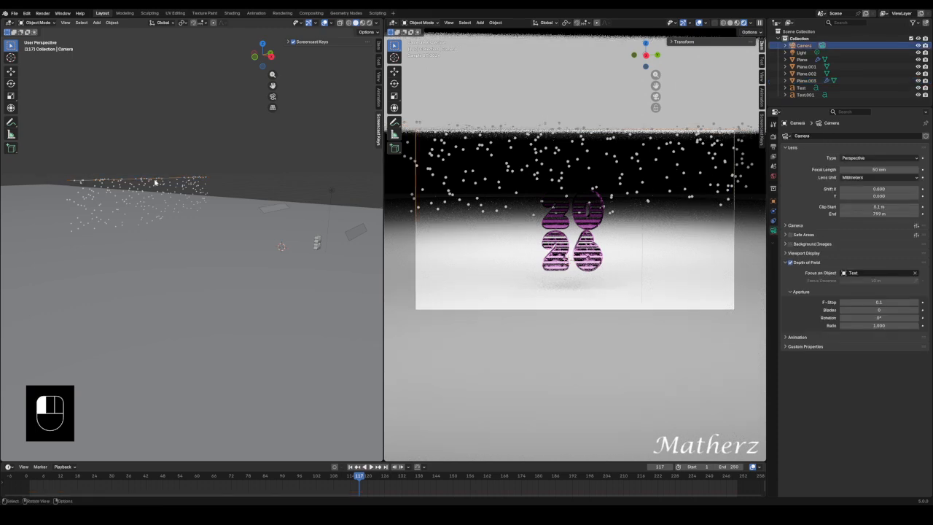
left_click(30, 478)
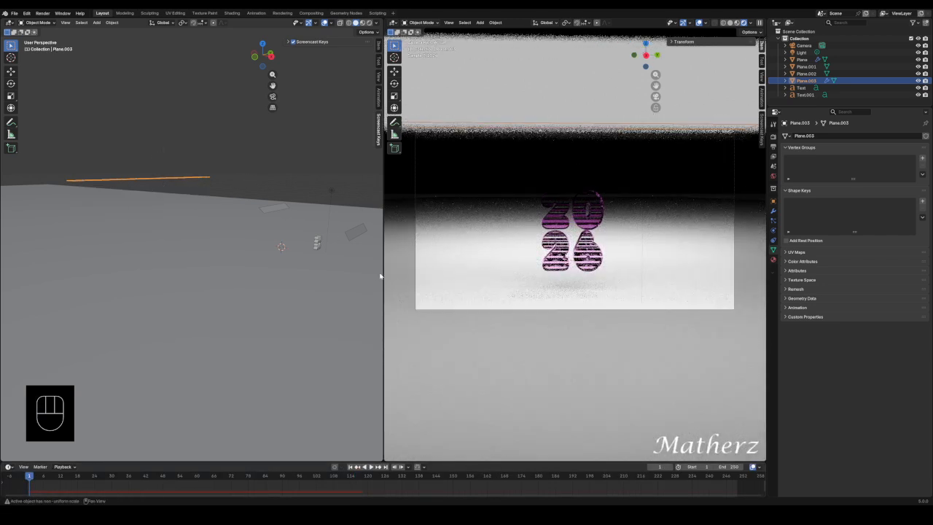
middle_click_drag(198, 225, 295, 297, "shift")
key("g")
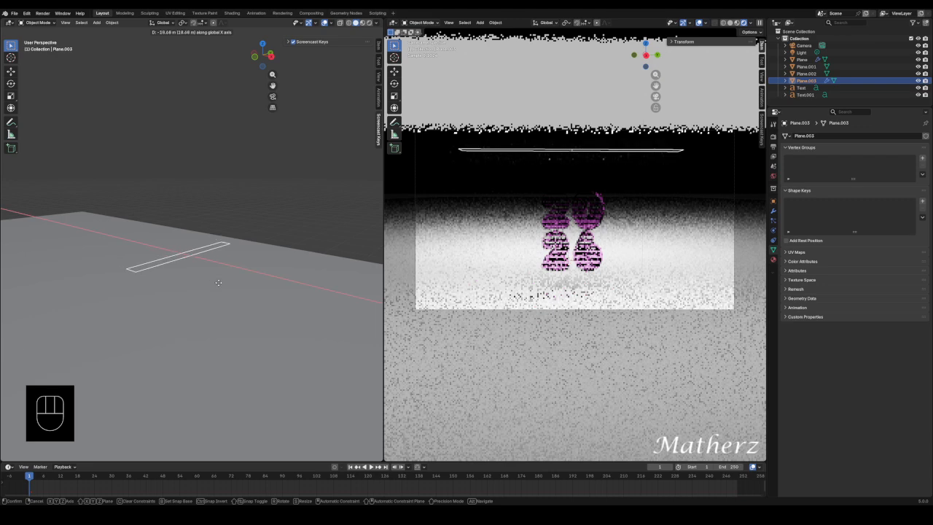
left_click(205, 288)
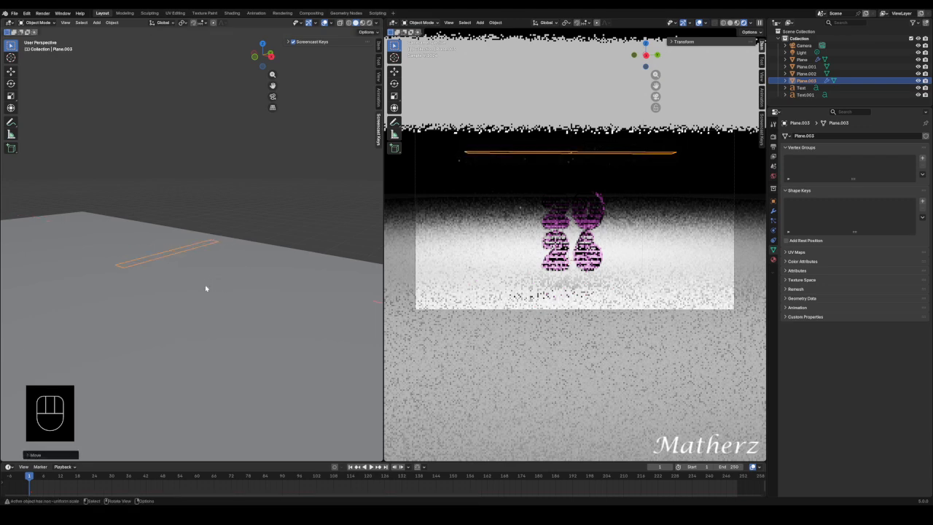
key("g")
middle_click_drag(206, 287, 207, 269)
left_click(207, 268)
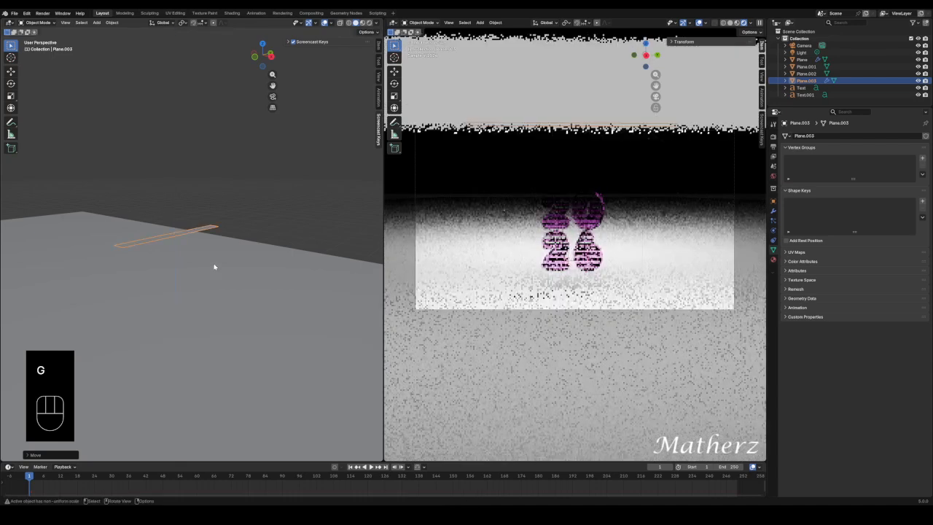
Scale up the emitter strip beyond the camera frame's width and play to frame 70 to check the particles in Rendered shading.
key("s")
left_click(274, 328)
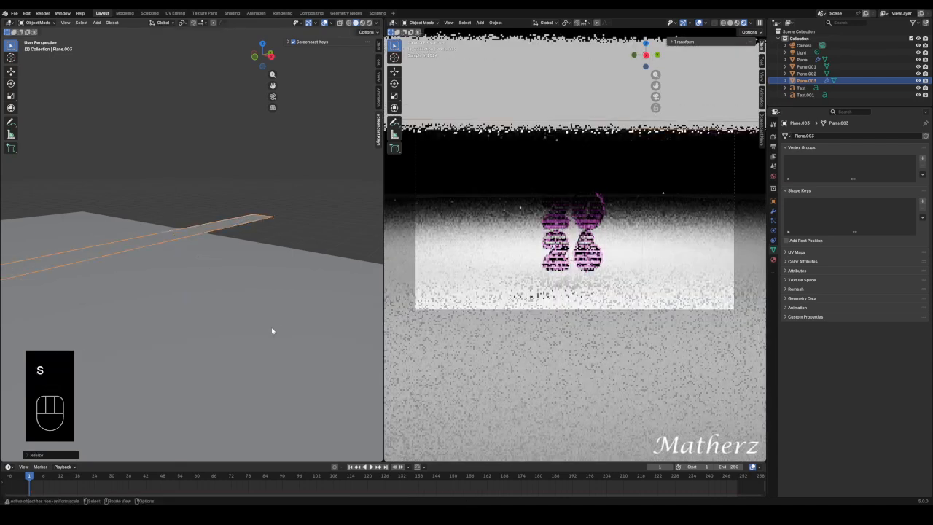
left_click(730, 22)
key("space")
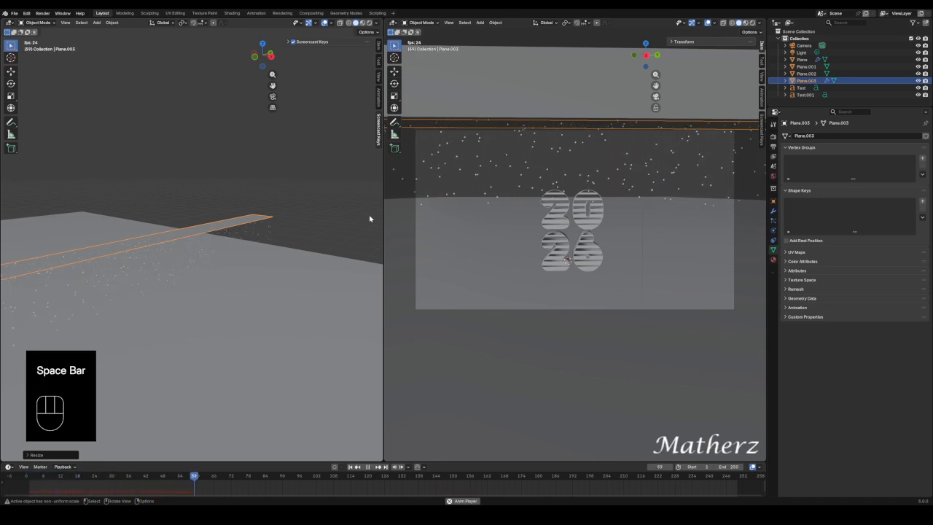
key("space")
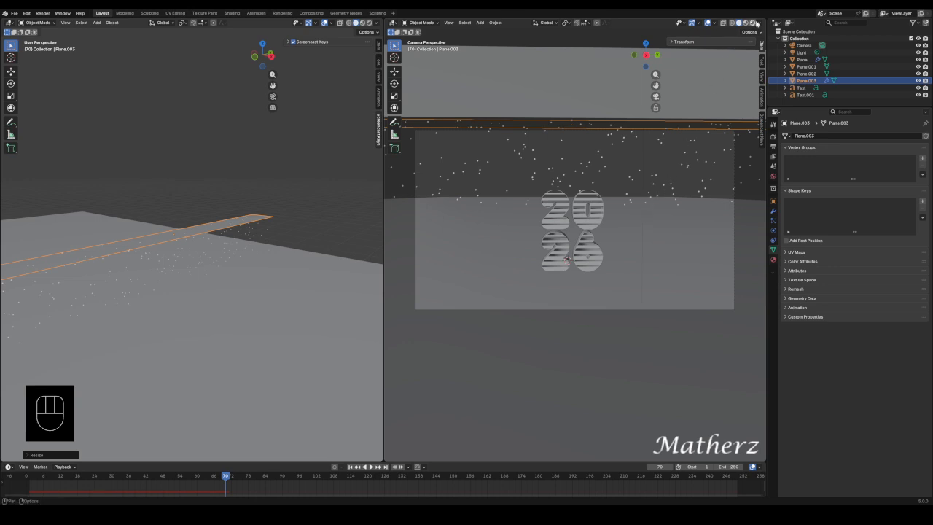
left_click(752, 22)
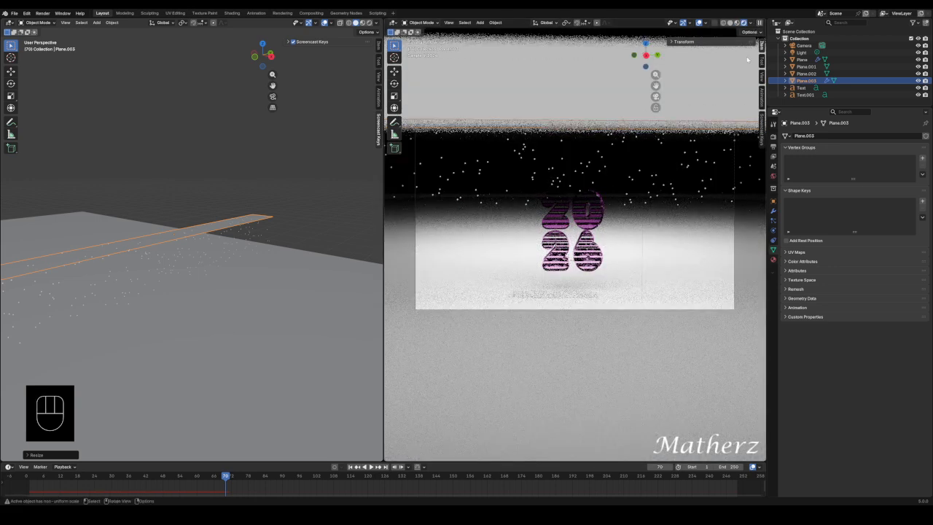
left_click(659, 177)
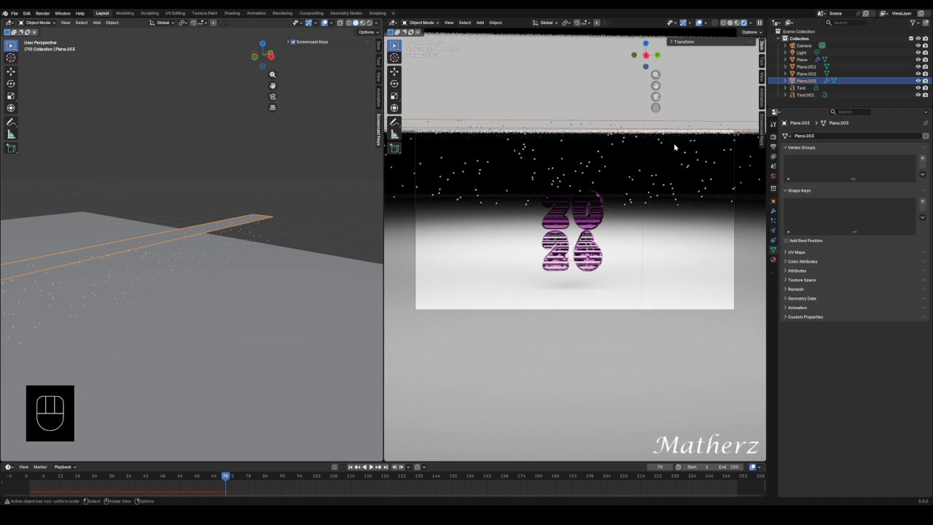
Switch the camera view to Material Preview shading and move the emitter strip forward, closer to the text and the camera.
left_click(737, 23)
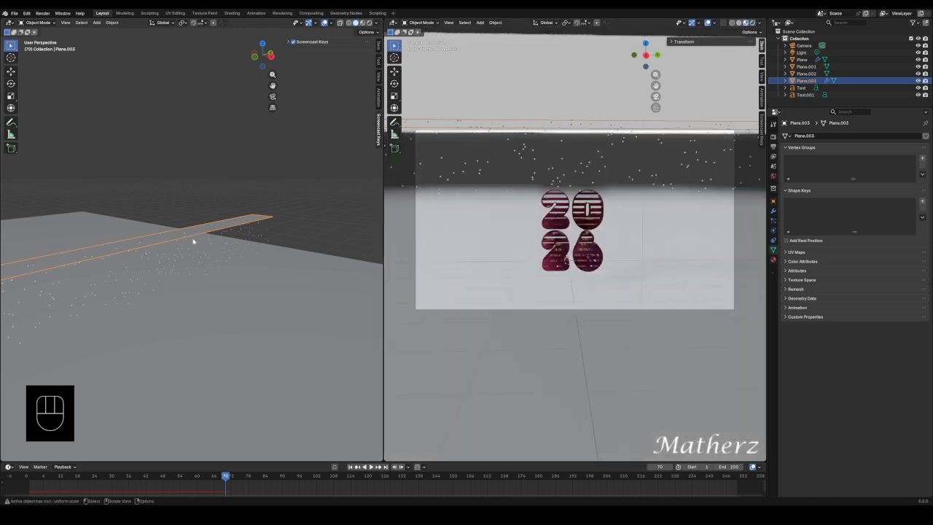
scroll(193, 242, "down", 5)
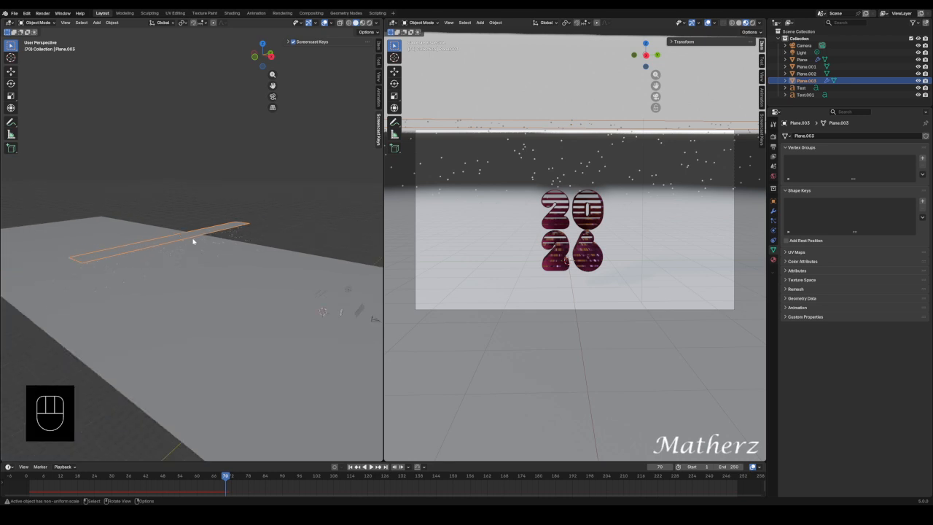
key("g")
middle_click_drag(196, 242, 217, 185)
left_click(288, 271)
middle_click_drag(327, 305, 252, 283, "shift")
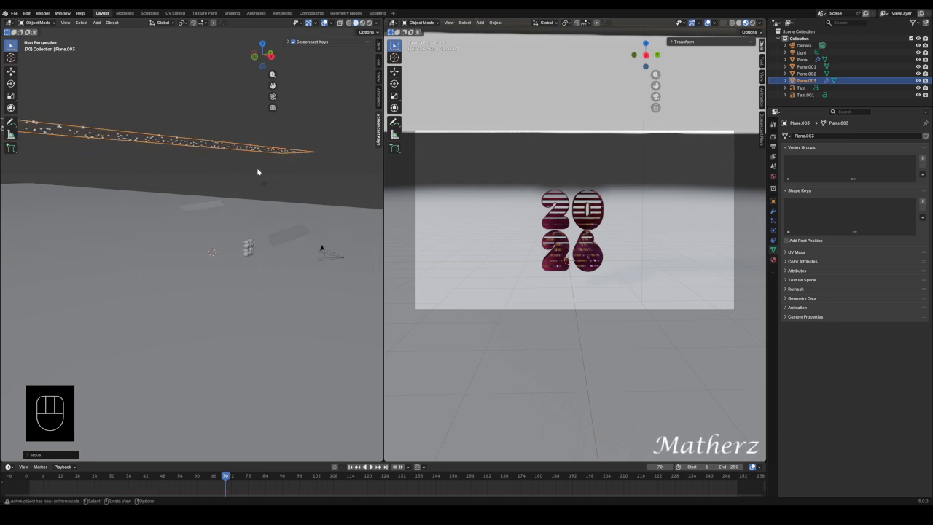
key("g")
left_click(276, 168)
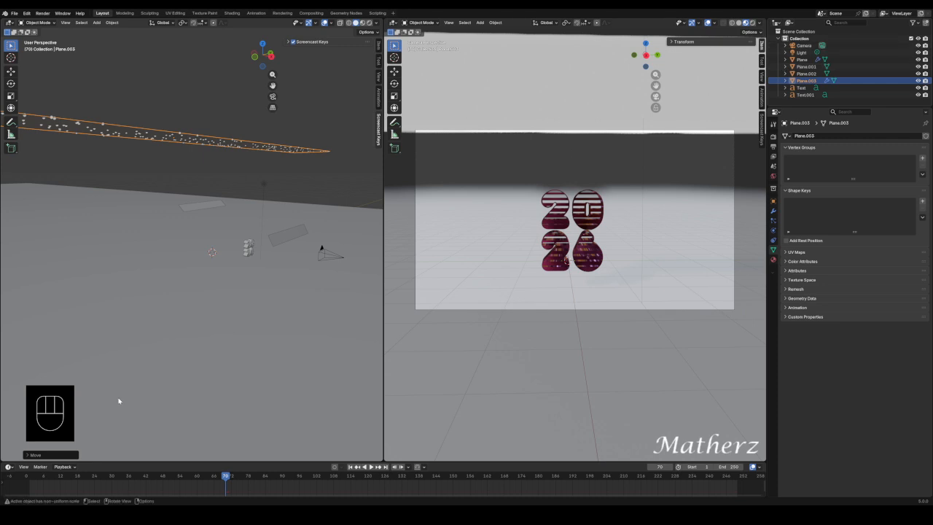
Replay the animation from frame 1 to check how the particles fall around the text in the camera view.
left_click(30, 477)
key("space")
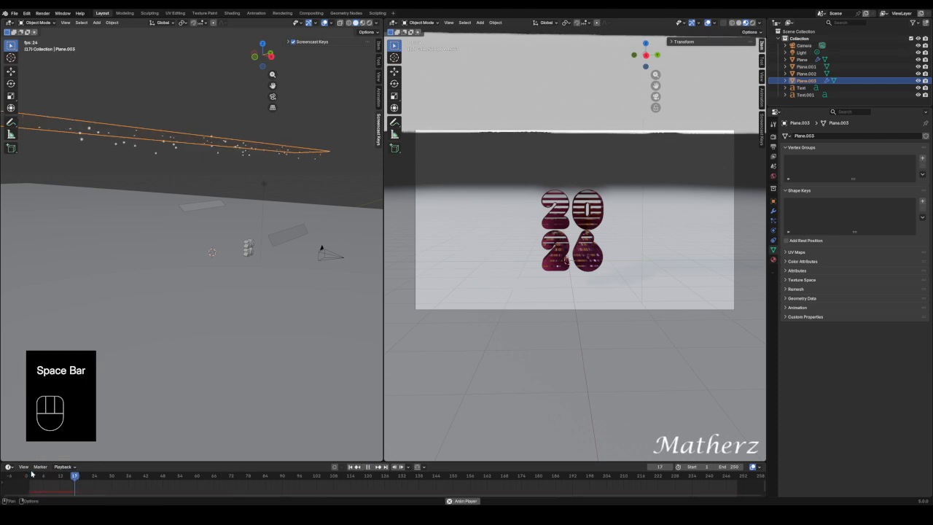
key("space")
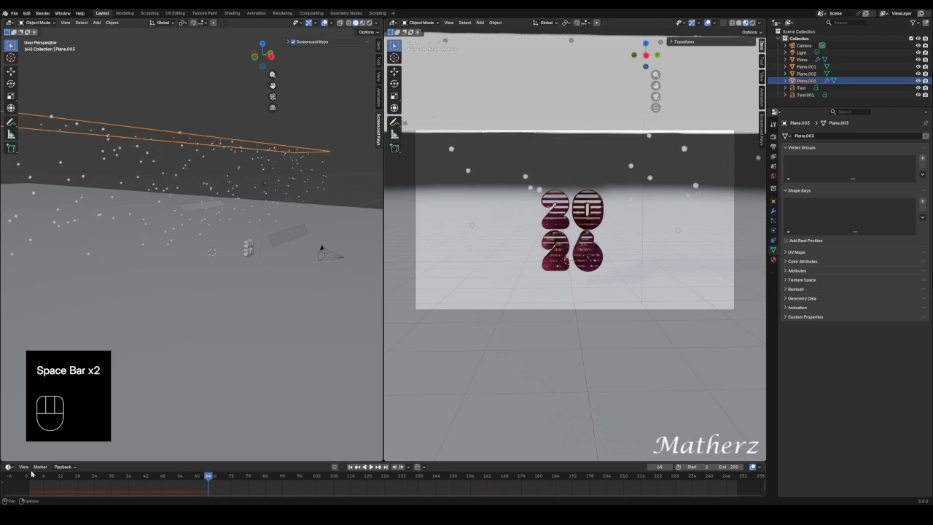
key("space")
key("space")
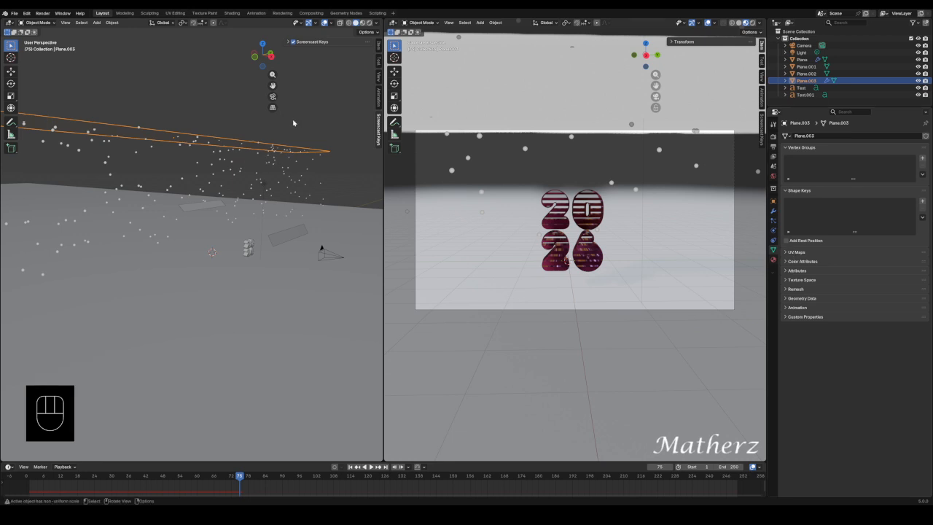
Move the emitter strip back along the X axis, away from the camera.
key("g")
key("x")
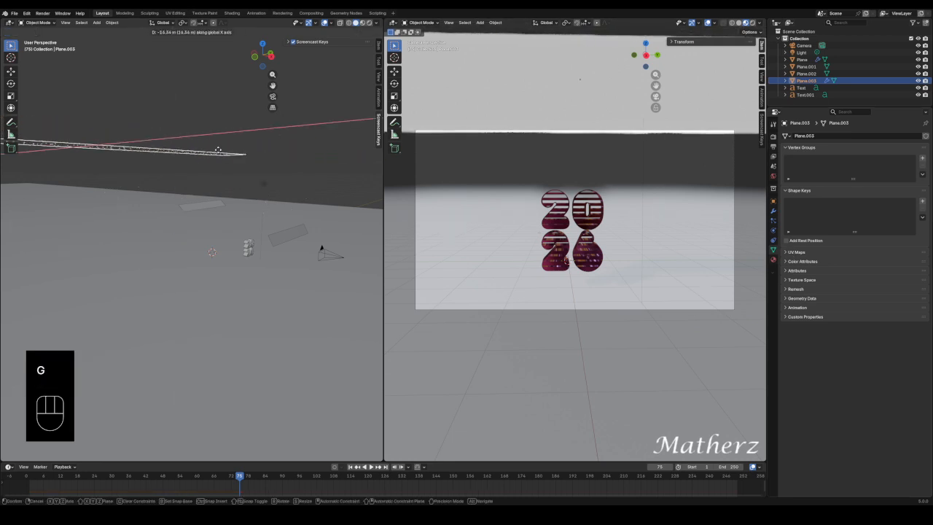
left_click(233, 150)
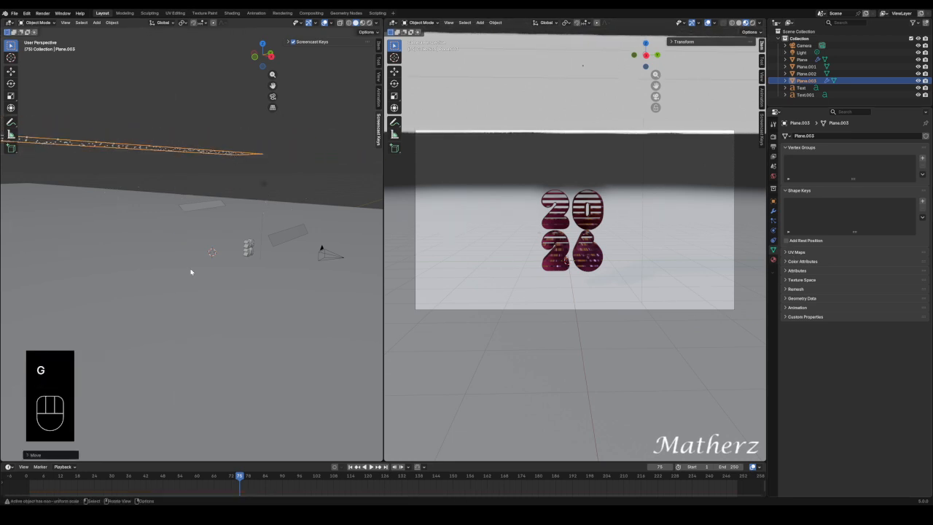
Replay the animation from frame 1 to frame 95 and preview the falling particles in Rendered shading.
left_click(30, 478)
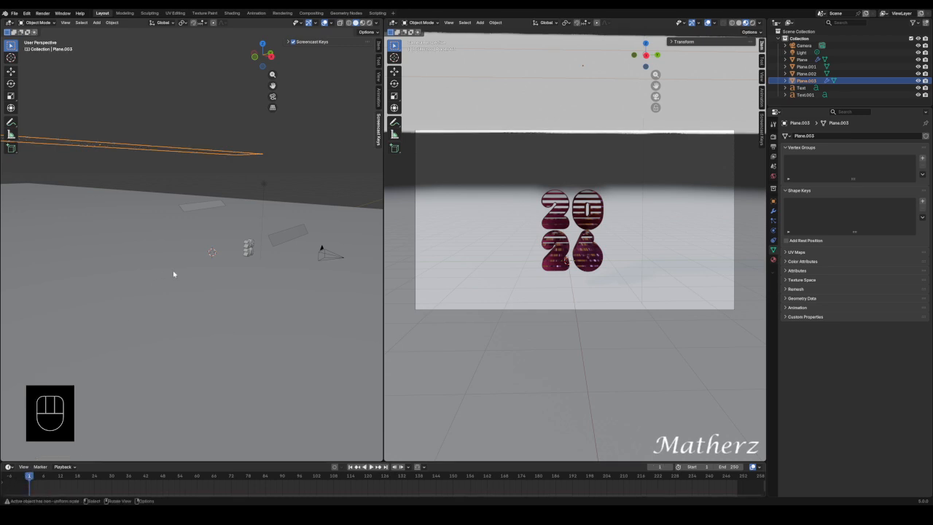
key("space")
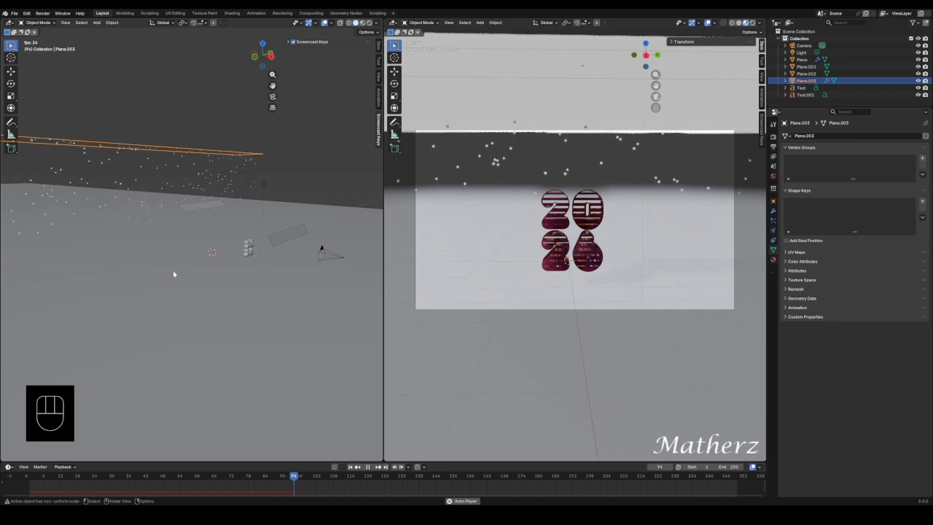
key("space")
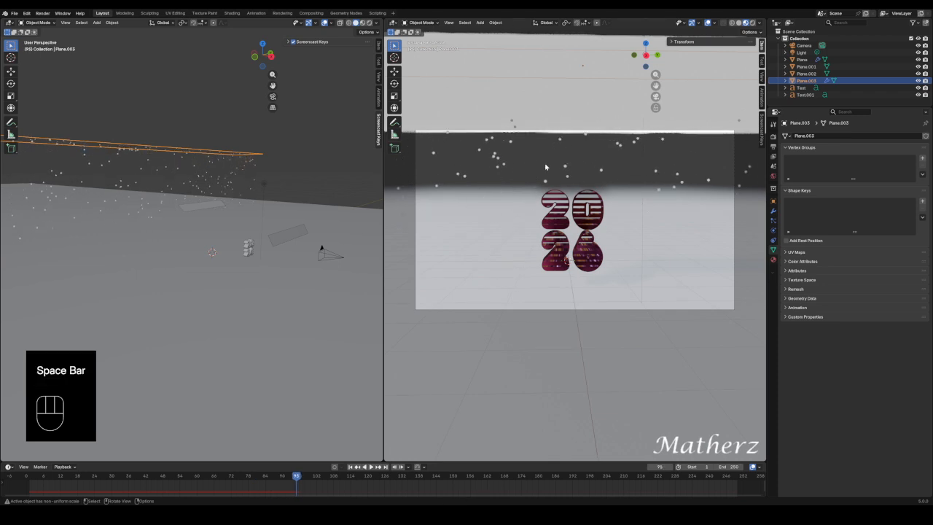
left_click(751, 23)
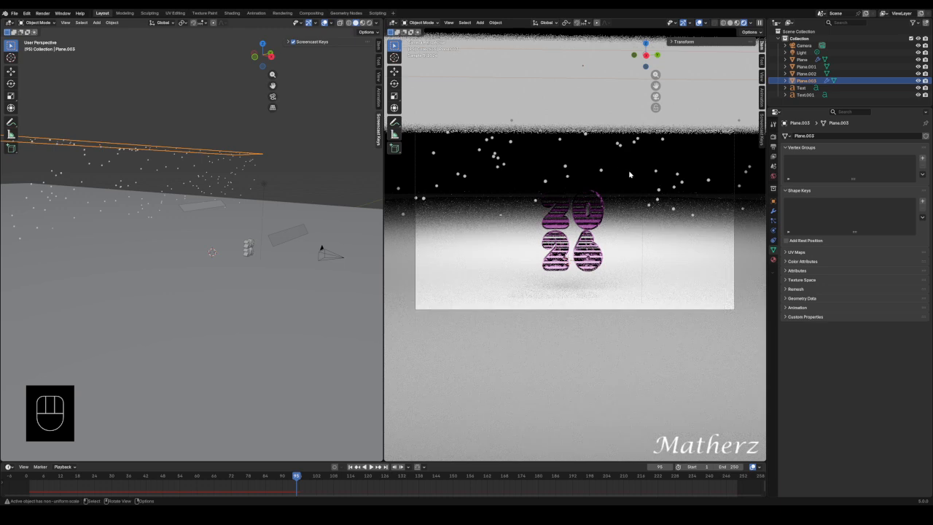
left_click(657, 174)
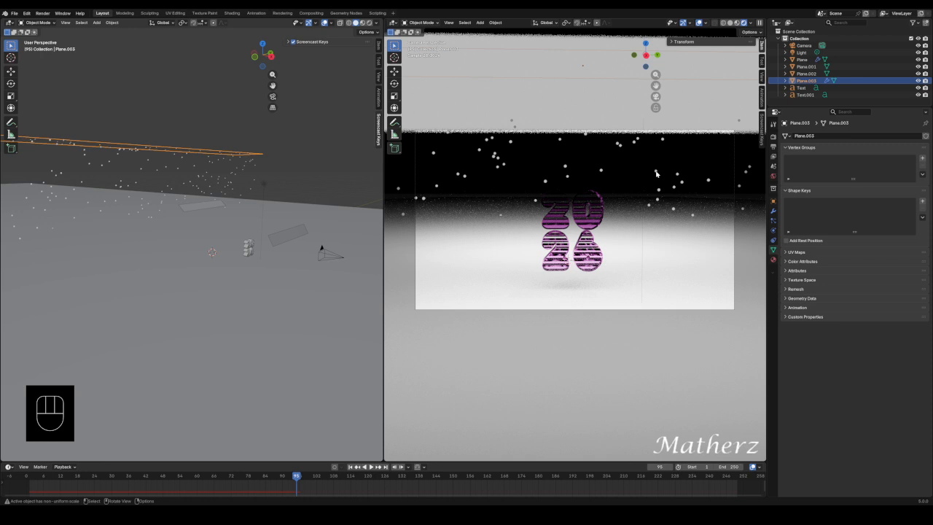
Give the particle emitter strip a new material with a Glass BSDF surface and lower its roughness.
left_click(774, 261)
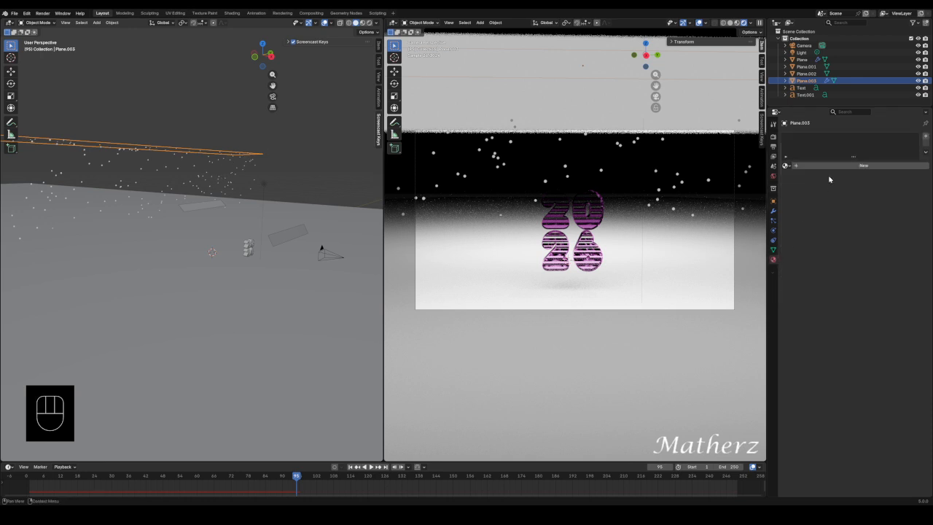
left_click(846, 167)
left_click(866, 197)
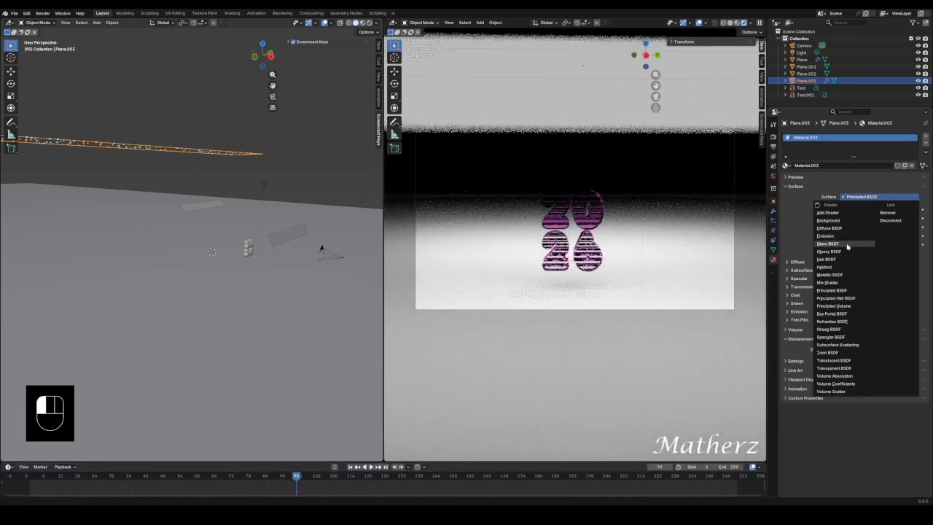
left_click(845, 243)
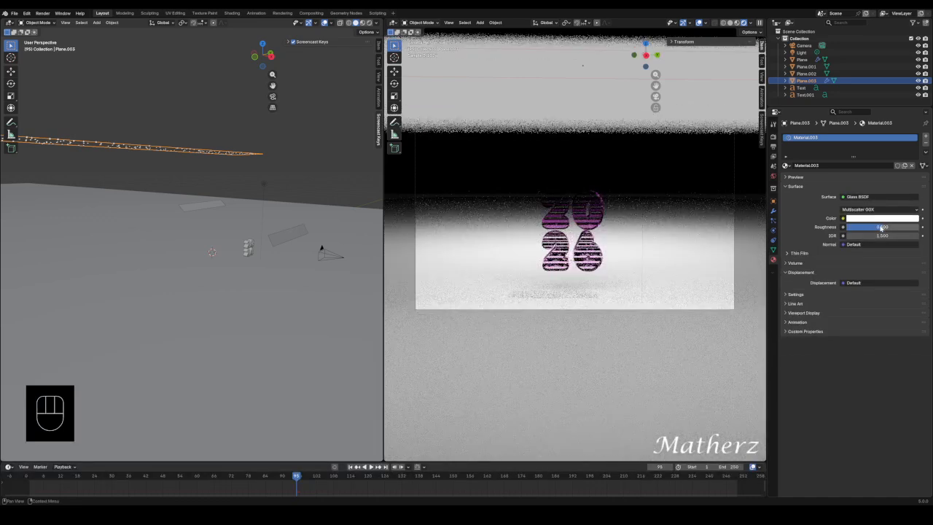
left_click_drag(883, 228, 846, 227)
Change the emitter strip's material surface to Emission and set its strength to 0.
left_click(870, 198)
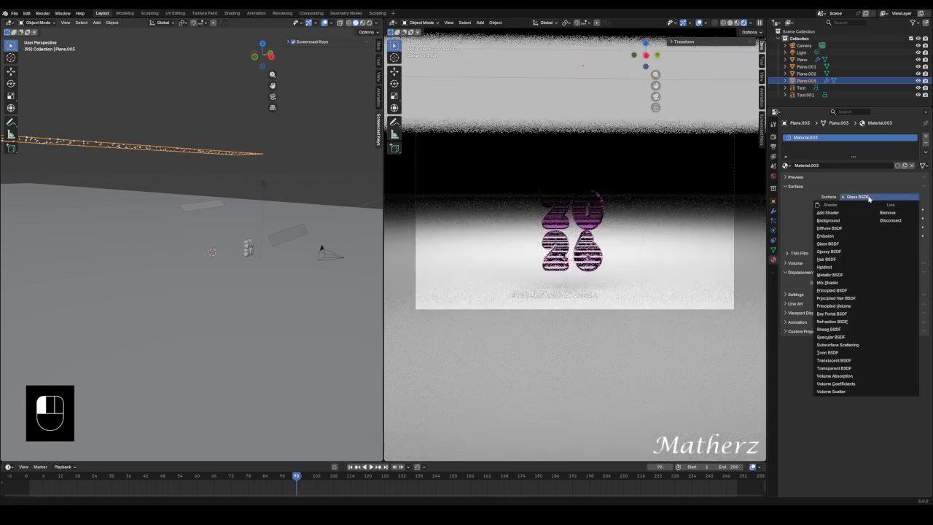
left_click(851, 237)
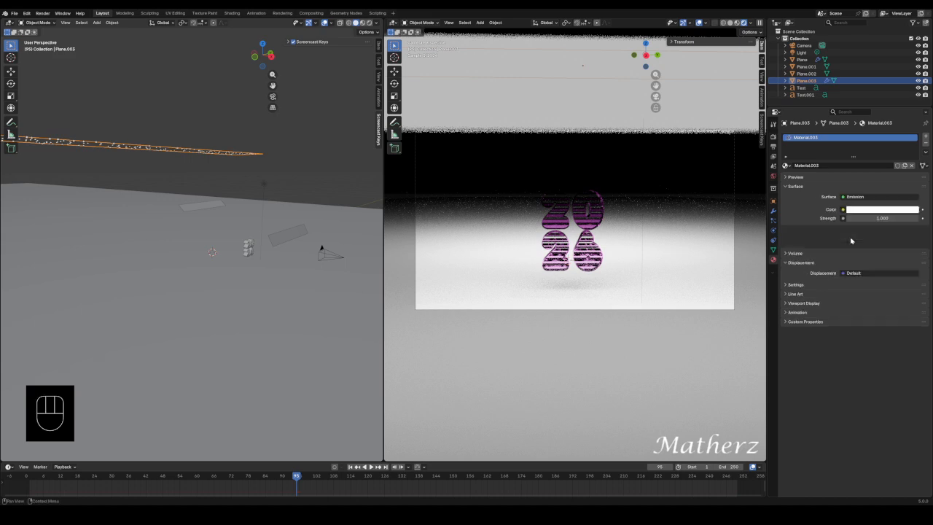
left_click_drag(882, 218, 848, 220)
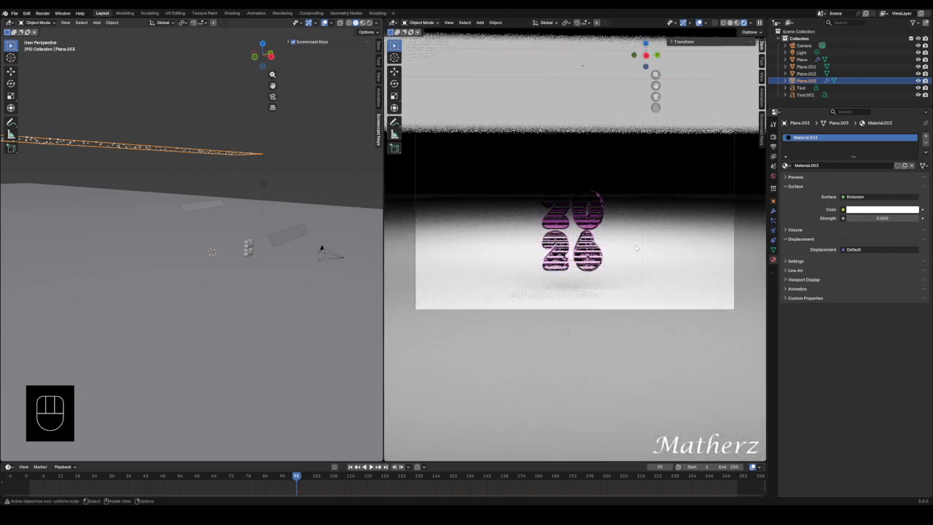
Play the animation on from frame 95 to frame 146 to check the falling particles in Rendered shading.
key("space")
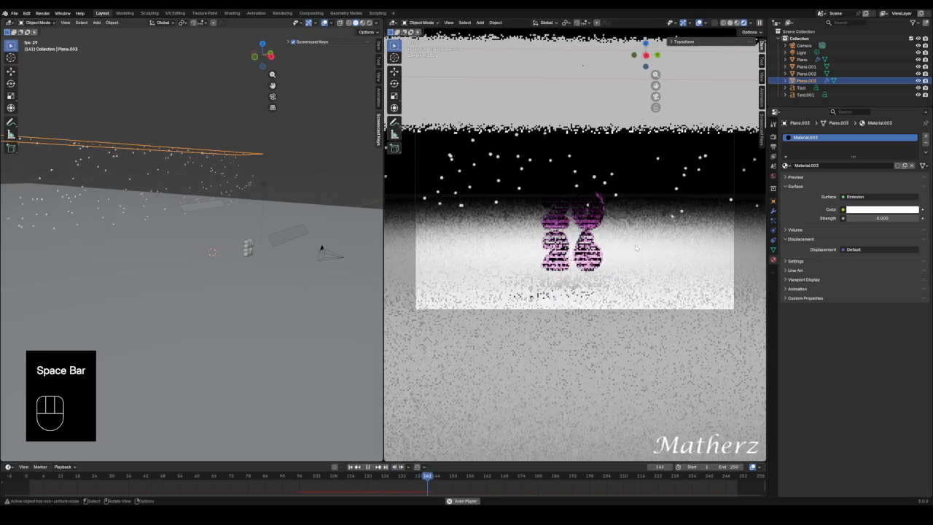
key("space")
left_click(617, 202)
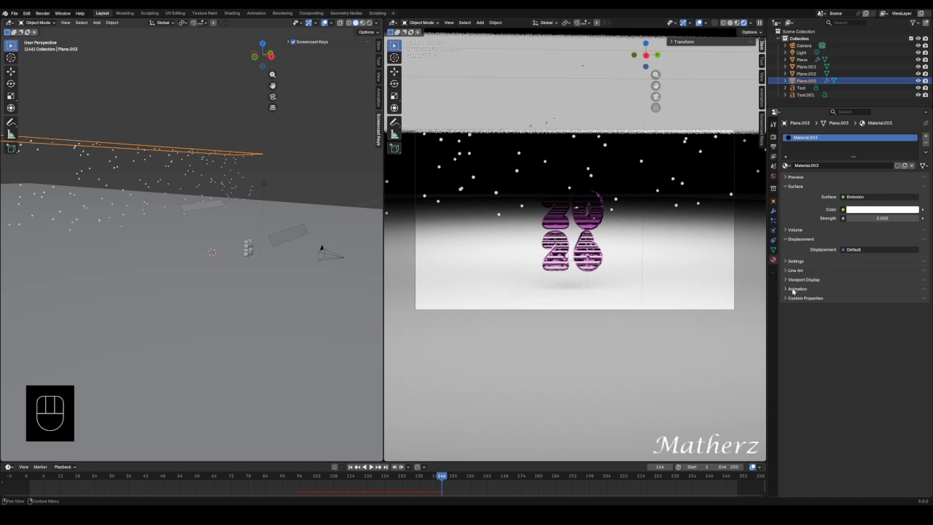
left_click(795, 261)
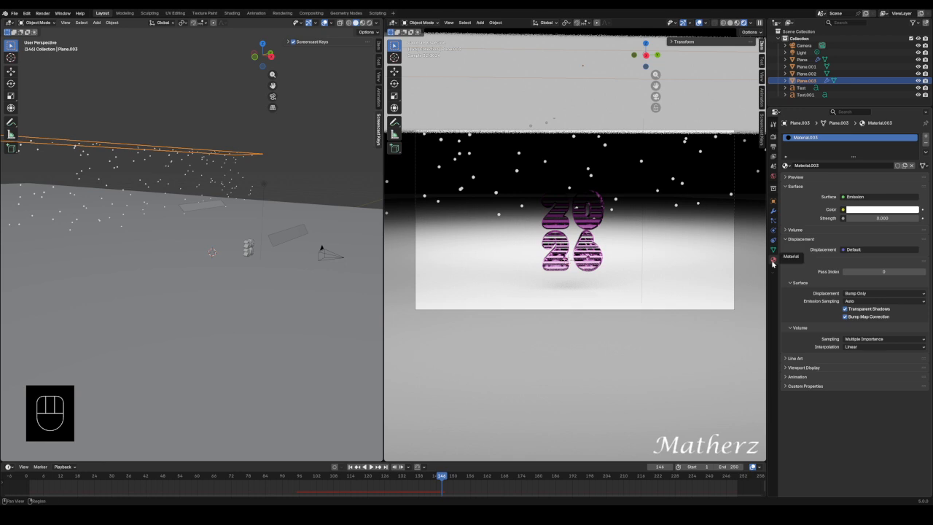
left_click(774, 221)
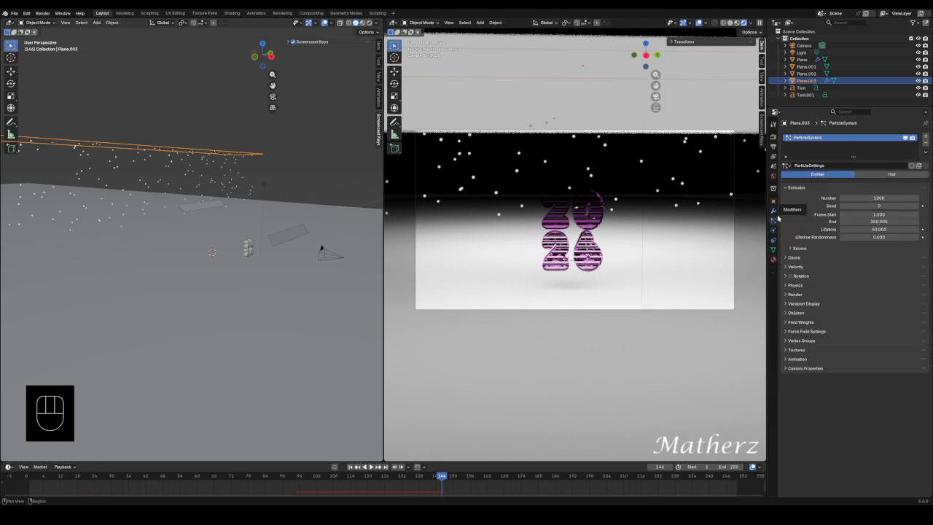
left_click(798, 351)
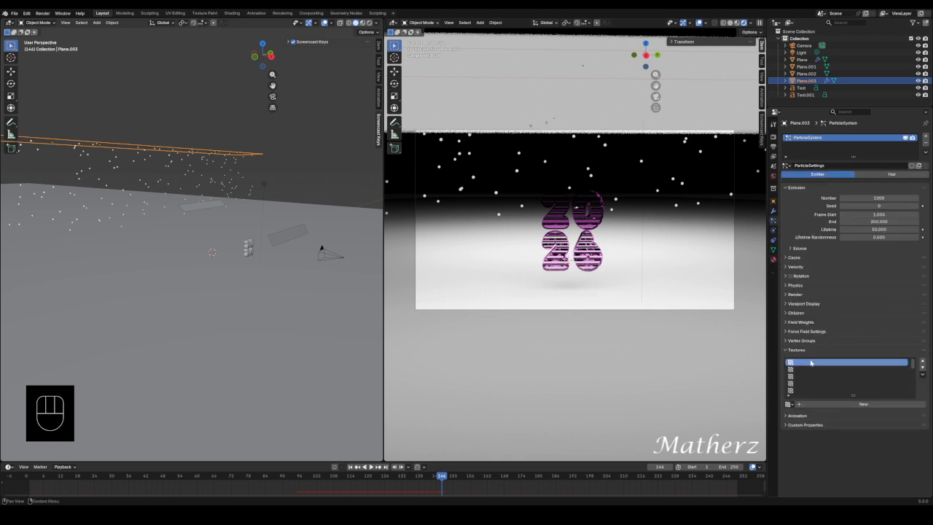
left_click(831, 405)
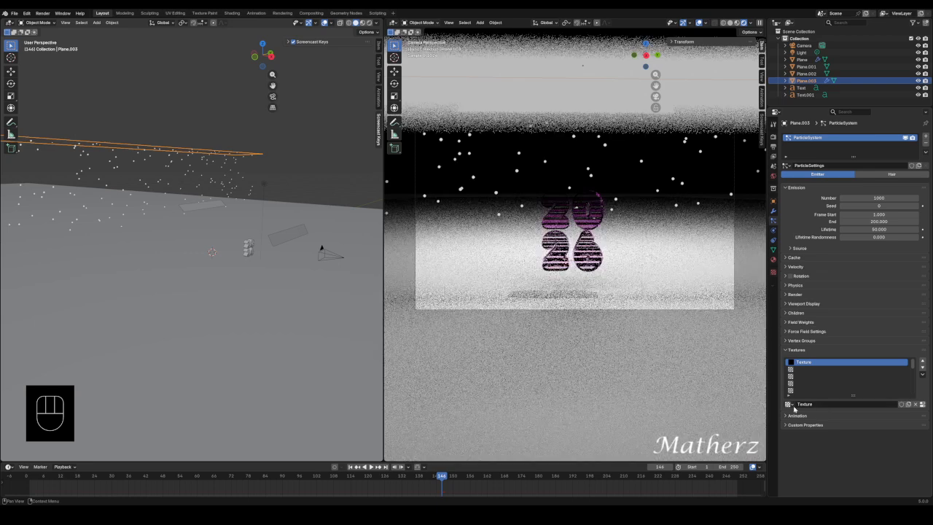
left_click(790, 405)
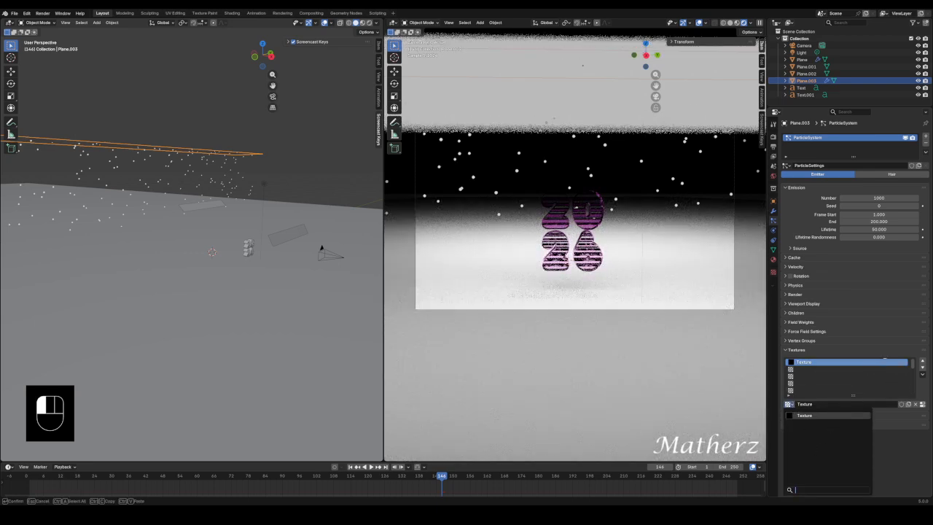
left_click(922, 403)
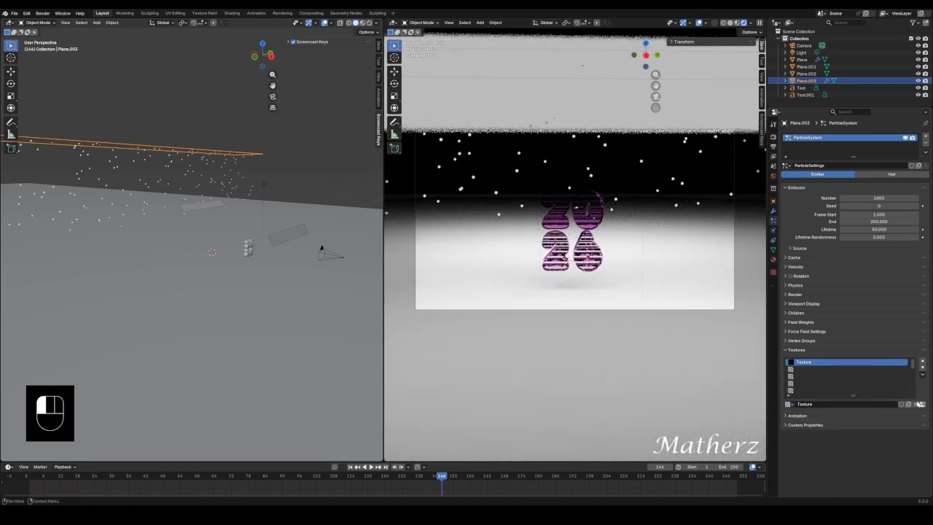
left_click(921, 404)
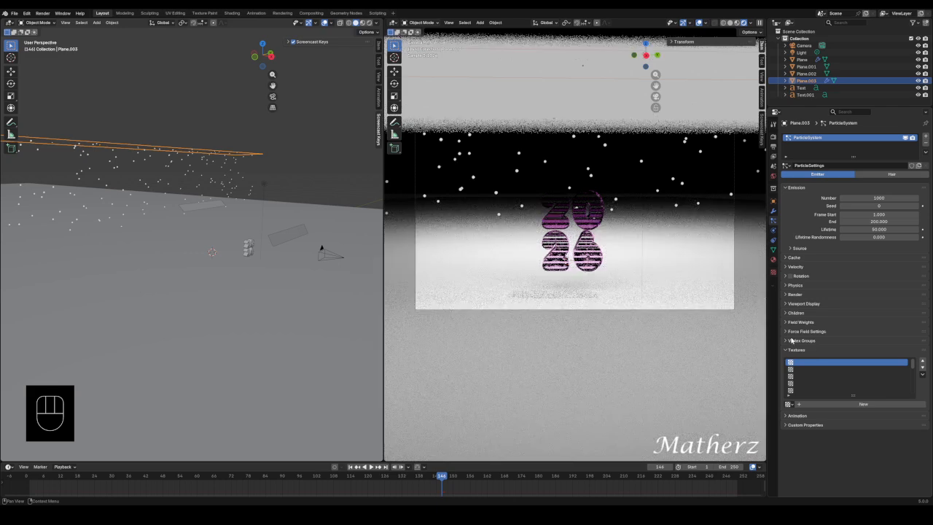
left_click(792, 340)
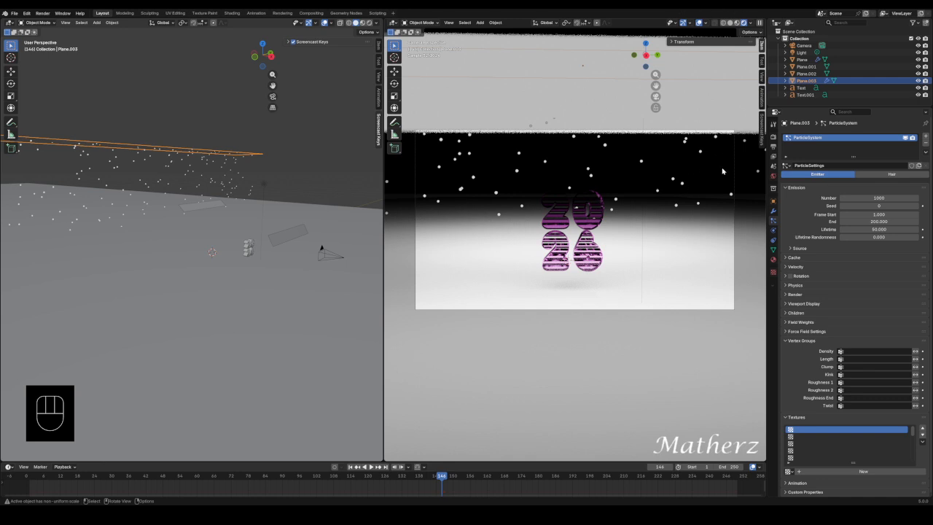
Tint the emitter strip's emission color light blue with hue 0.634 and saturation 0.425.
left_click(774, 259)
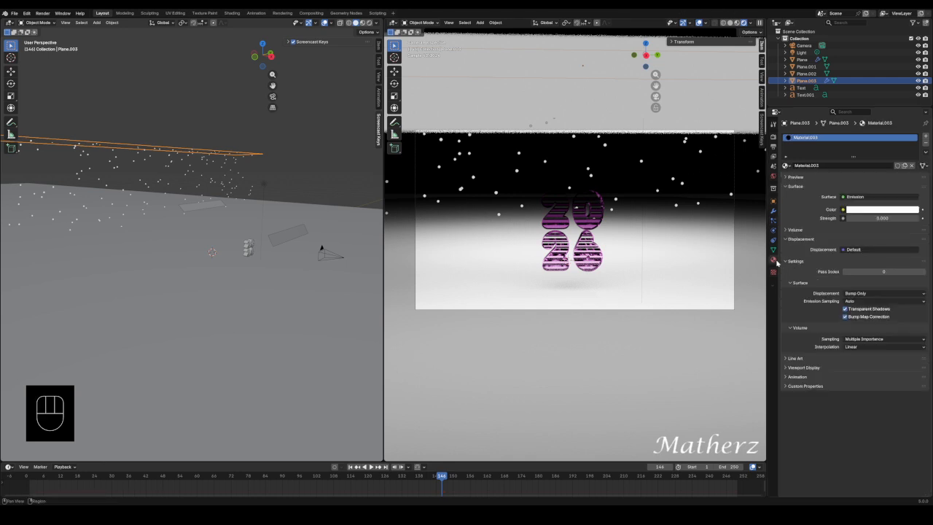
left_click(865, 211)
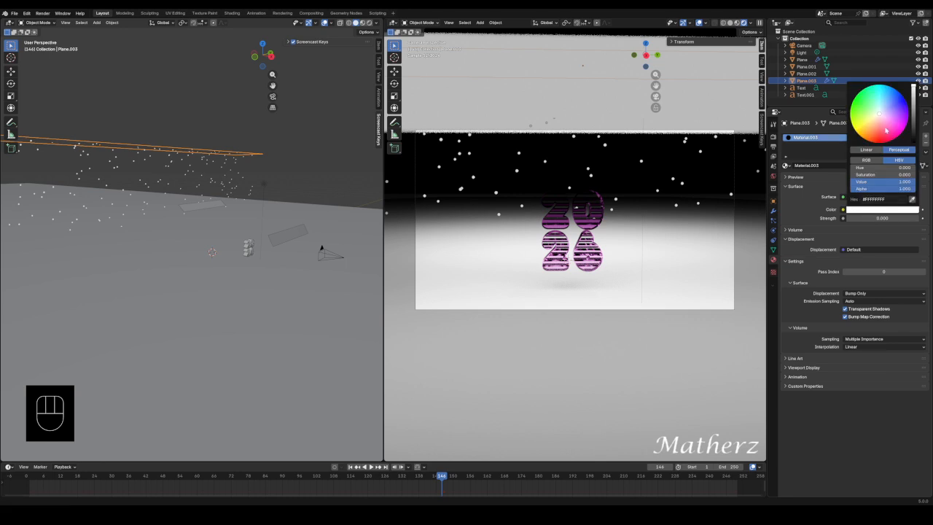
left_click_drag(879, 123, 888, 105)
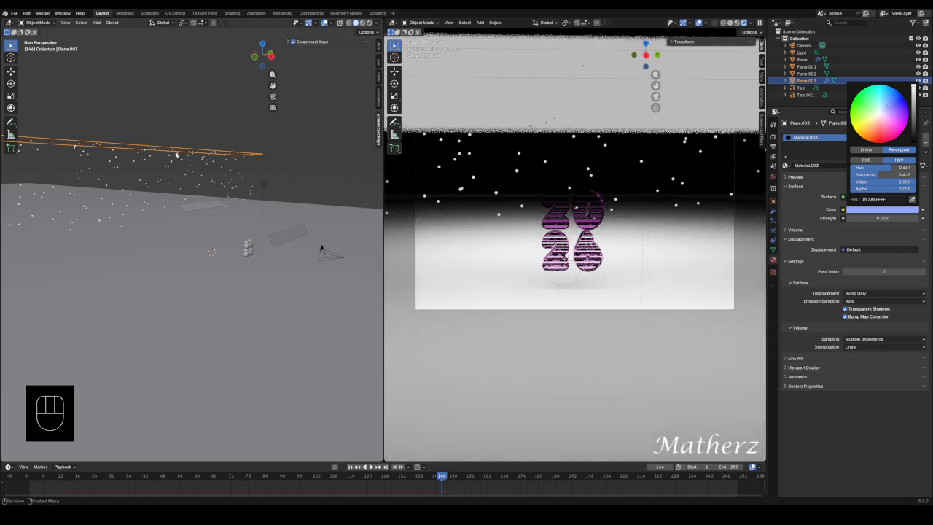
Raise the emitter strip's particle number to 1369.
left_click(774, 210)
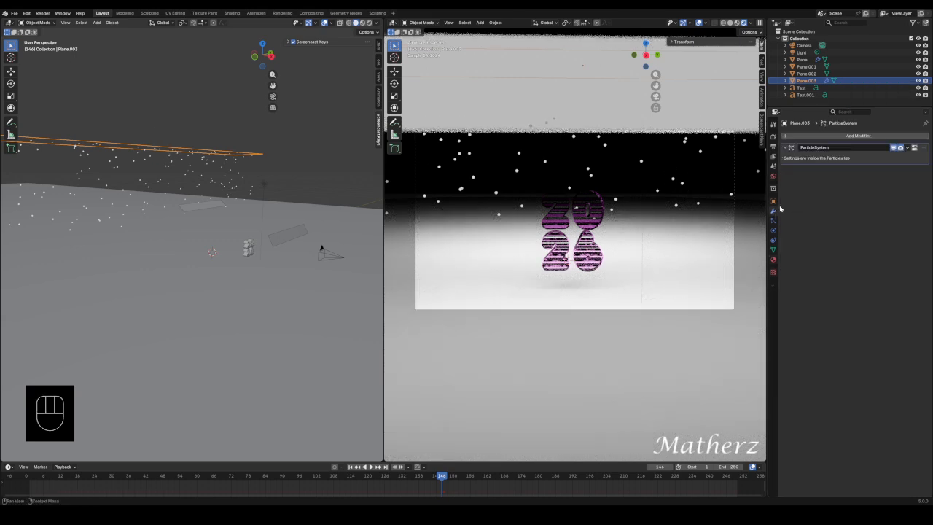
left_click(774, 221)
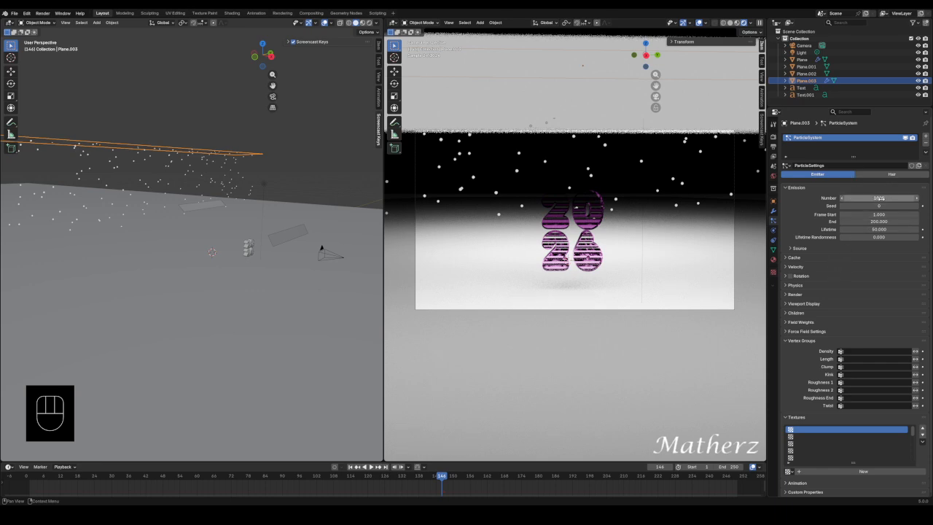
left_click_drag(879, 197, 923, 197)
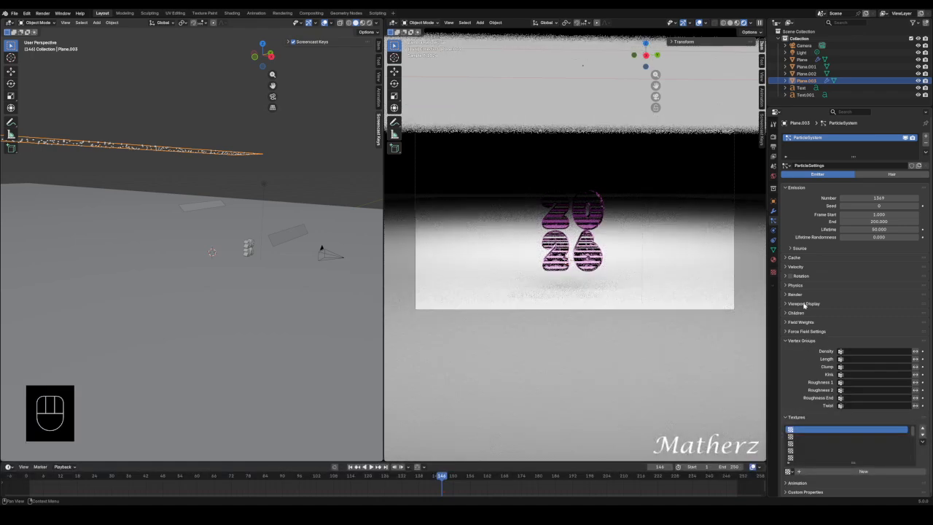
Set the particle mass to 0.972 kg and the gravity field weight to 0.846.
left_click(804, 304)
left_click(795, 287)
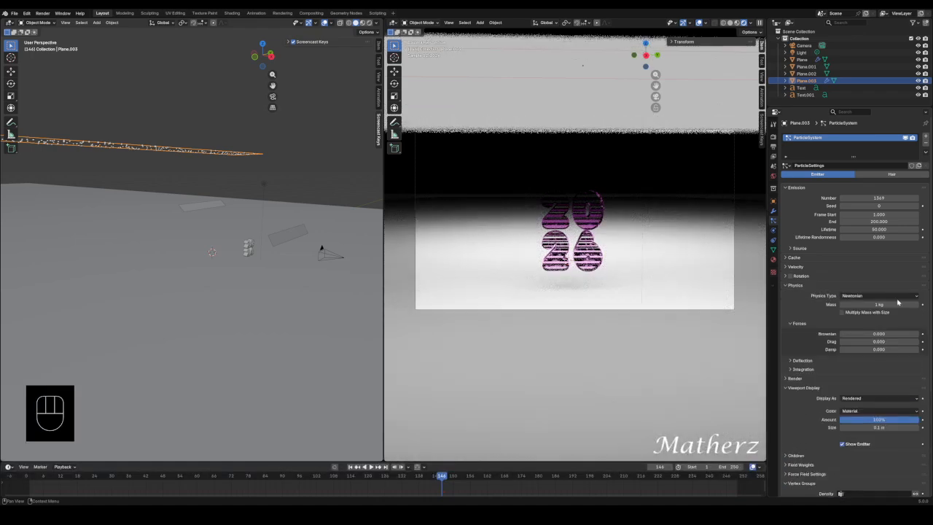
left_click_drag(879, 304, 882, 304)
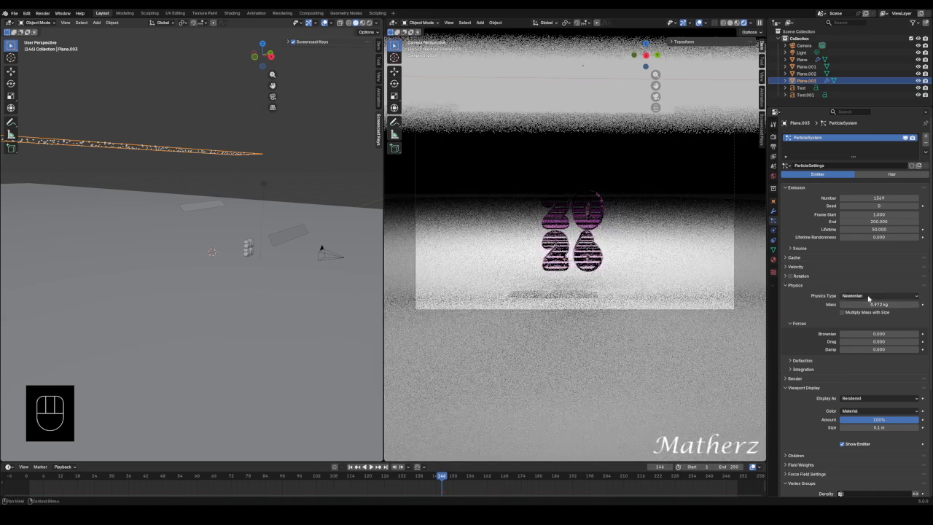
scroll(819, 307, "down", 2)
scroll(819, 307, "down", 5)
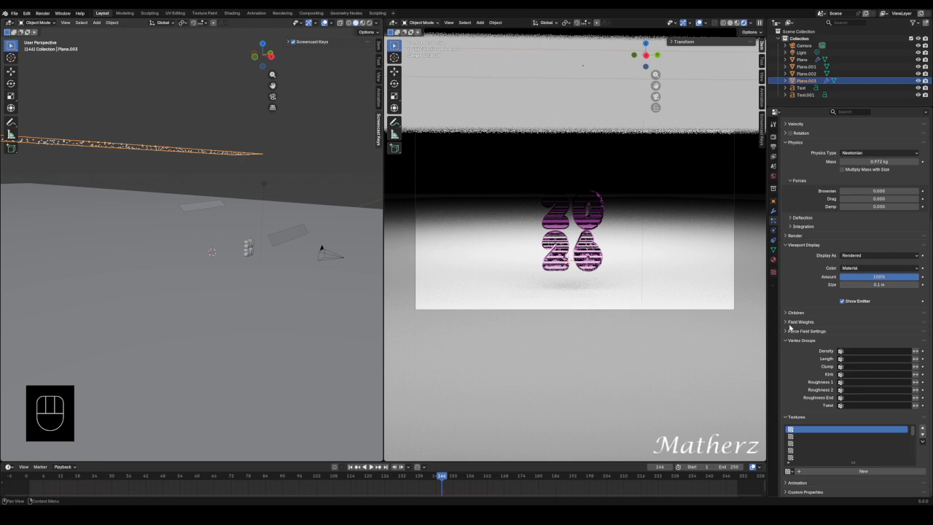
left_click(789, 324)
left_click_drag(920, 341, 809, 317)
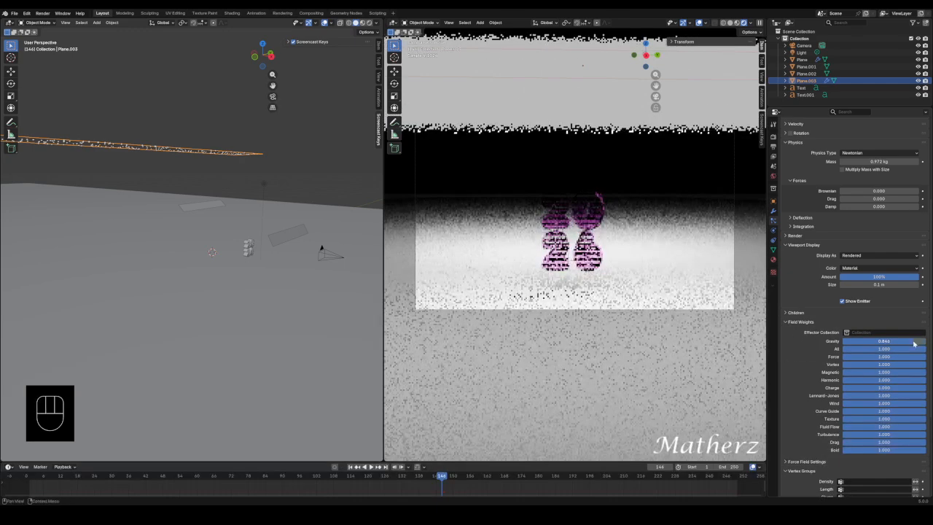
Set the particle children to Interpolated and preview the animation in Solid shading in the camera view up to frame 234.
left_click(801, 314)
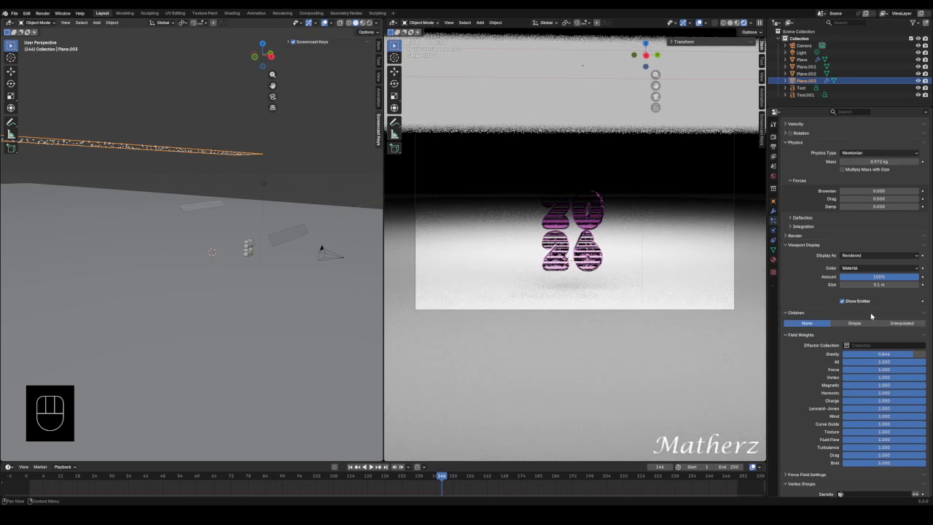
left_click(902, 323)
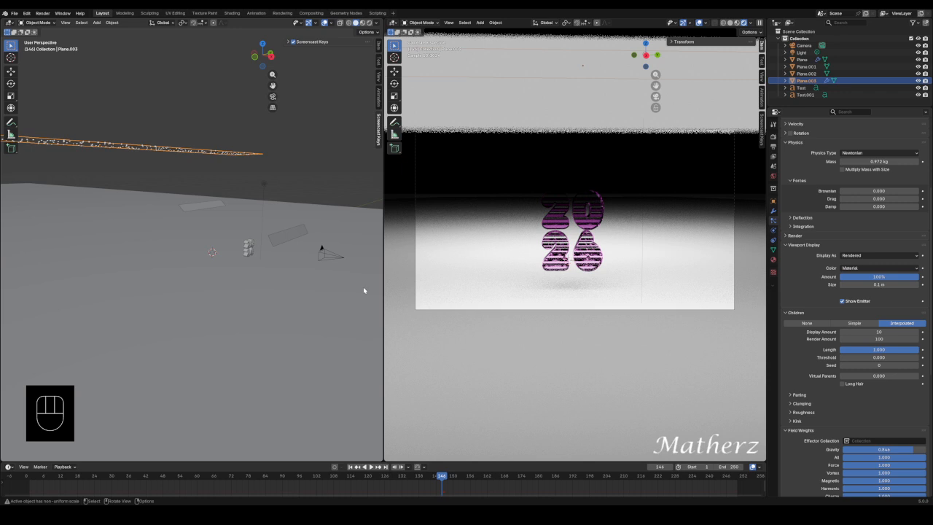
left_click(730, 23)
key("space")
key("space")
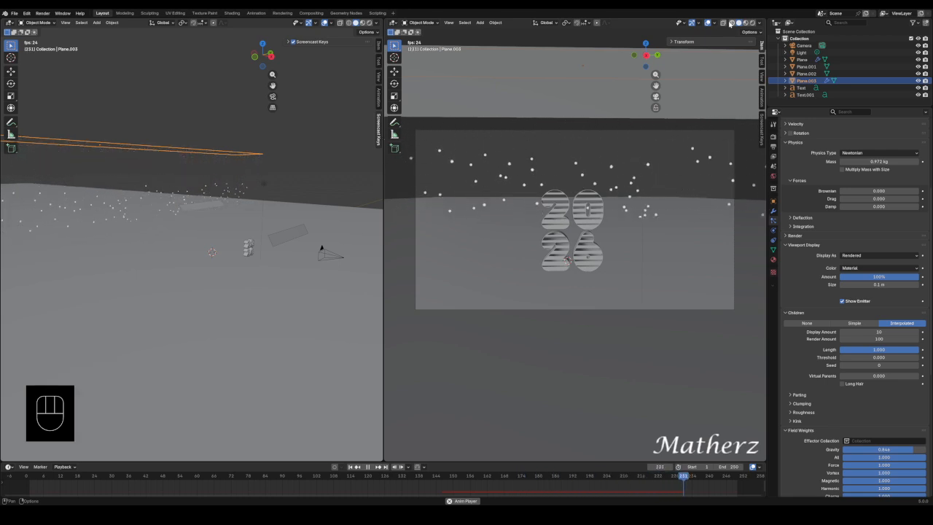
key("space")
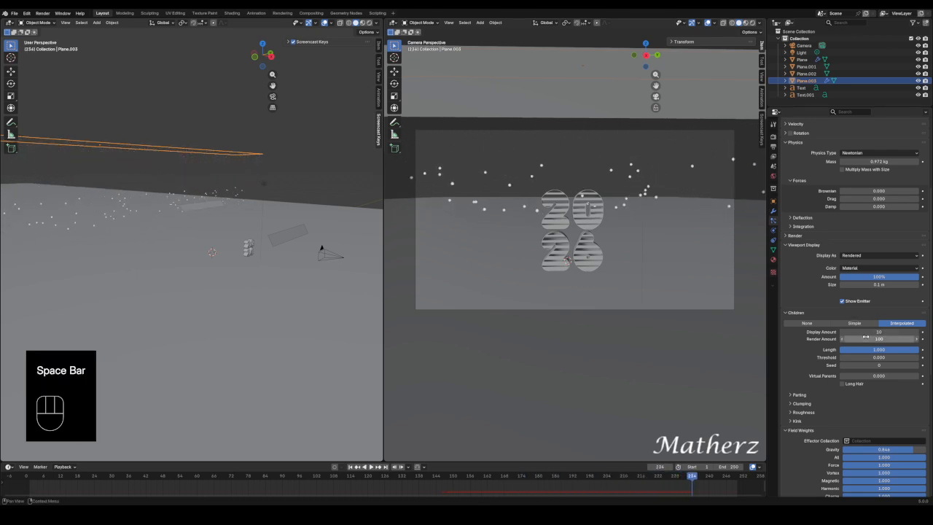
Set the children's display amount to 59 and render amount to 156, and replay the animation from frame 1 to frame 48.
left_click_drag(878, 332, 919, 339)
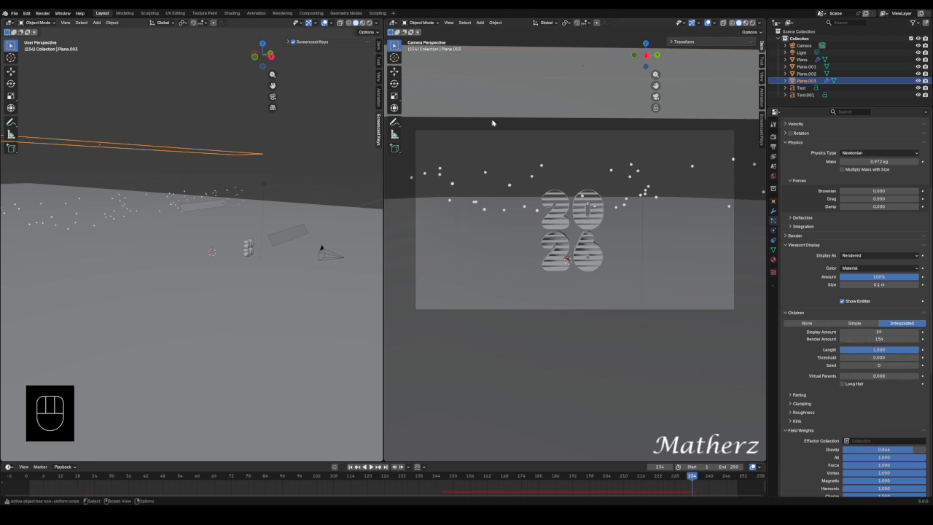
left_click(30, 478)
key("space")
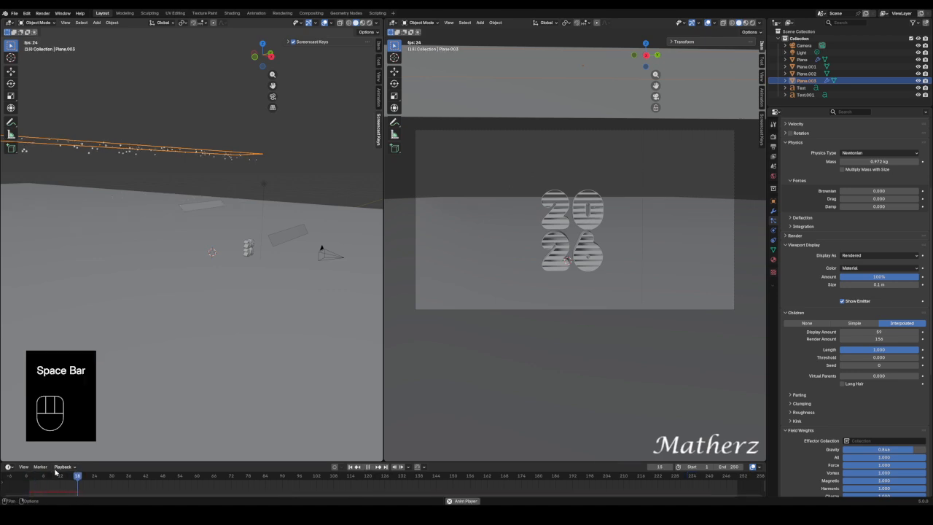
key("space")
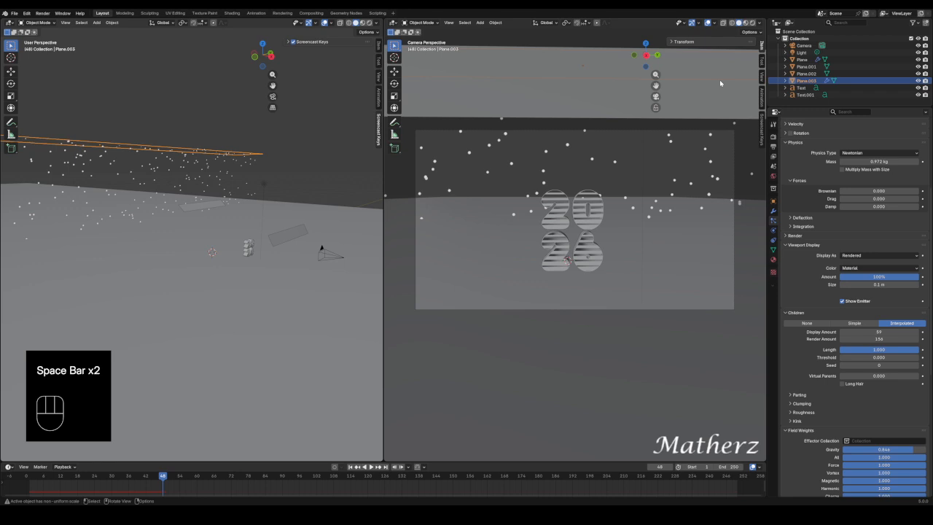
Set the clump value of the interpolated children to 0.459.
left_click(802, 404)
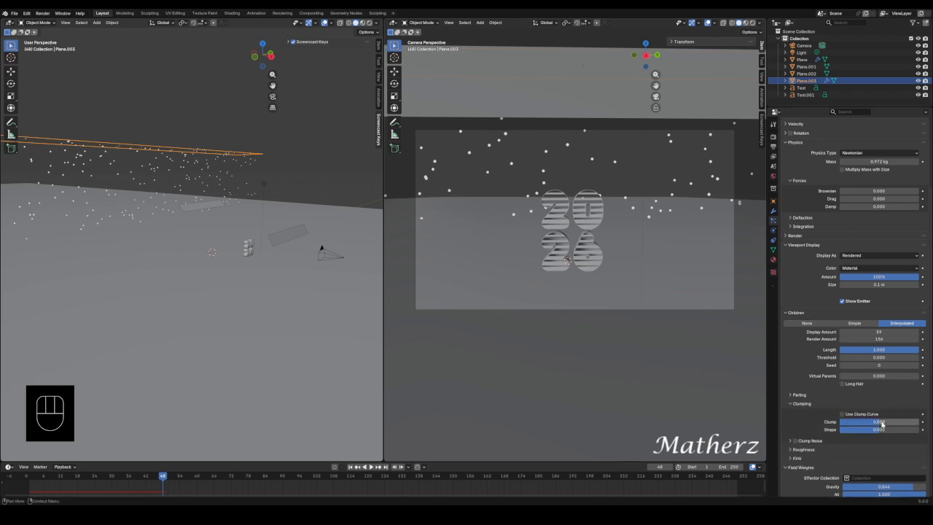
left_click_drag(882, 424, 898, 423)
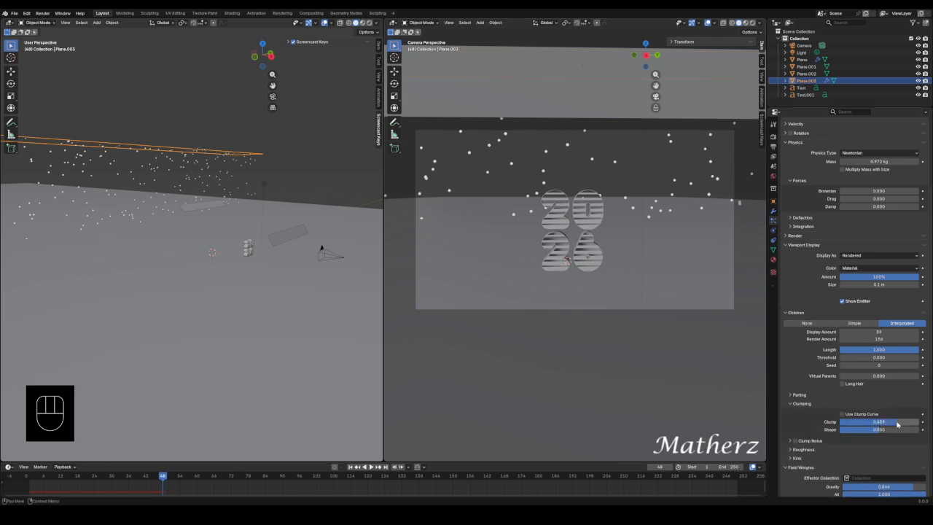
Replay the particle animation from the start to frame 55 and show the camera view in Rendered shading.
left_click(28, 478)
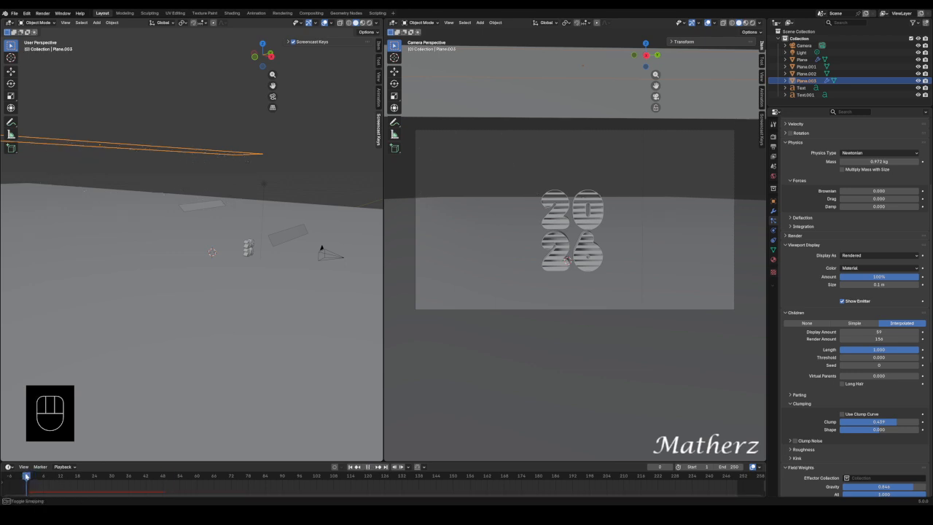
key("space")
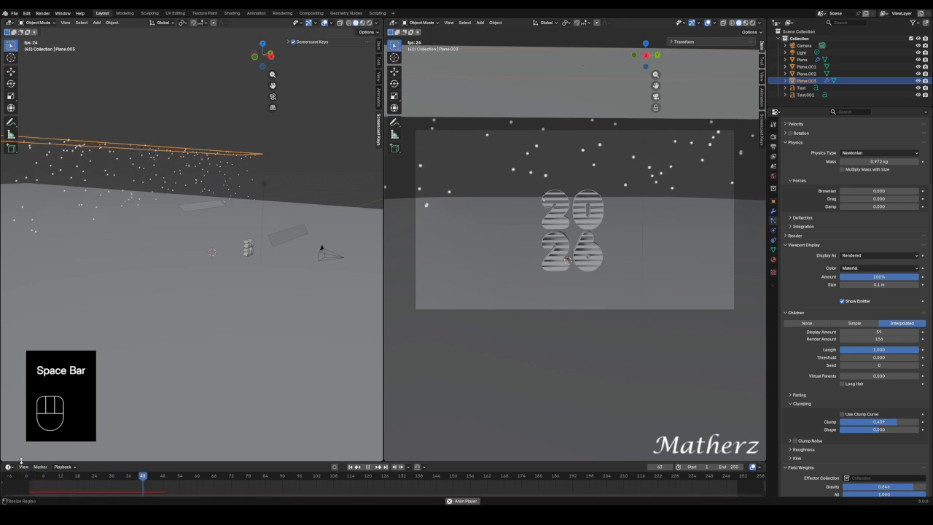
key("space")
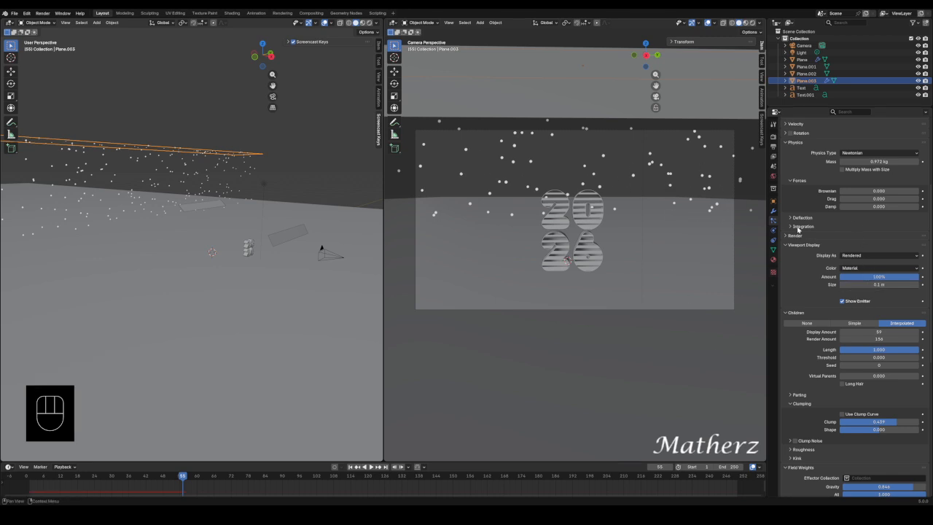
left_click(774, 260)
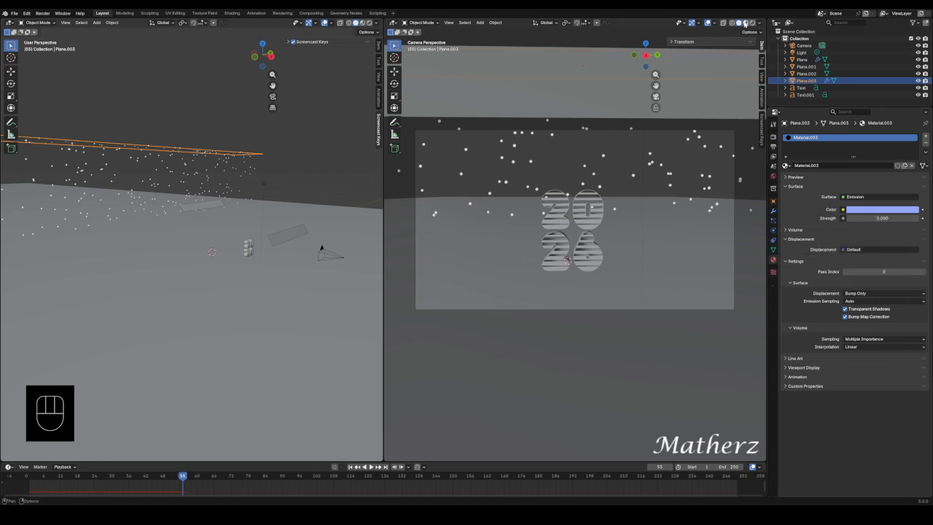
left_click(753, 23)
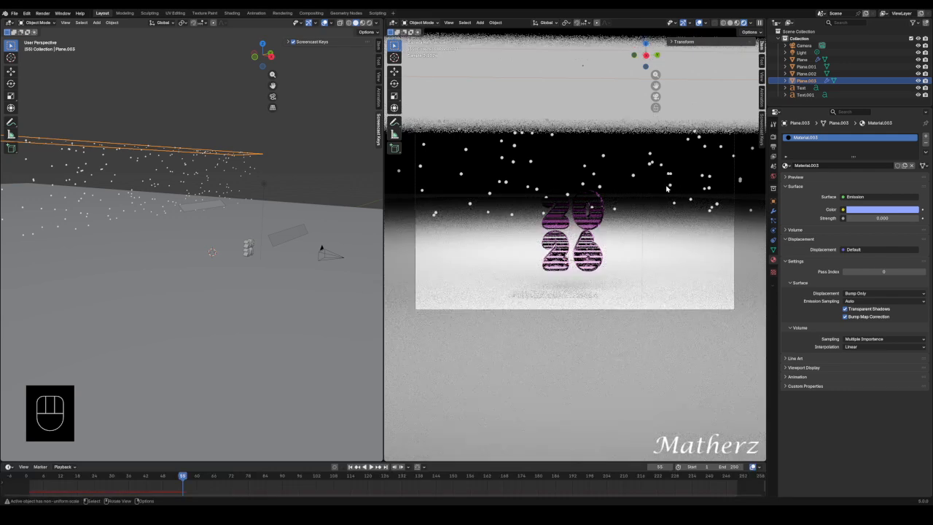
Review the emitter plane's particle settings and reassign Material.003 to the plane.
left_click(774, 219)
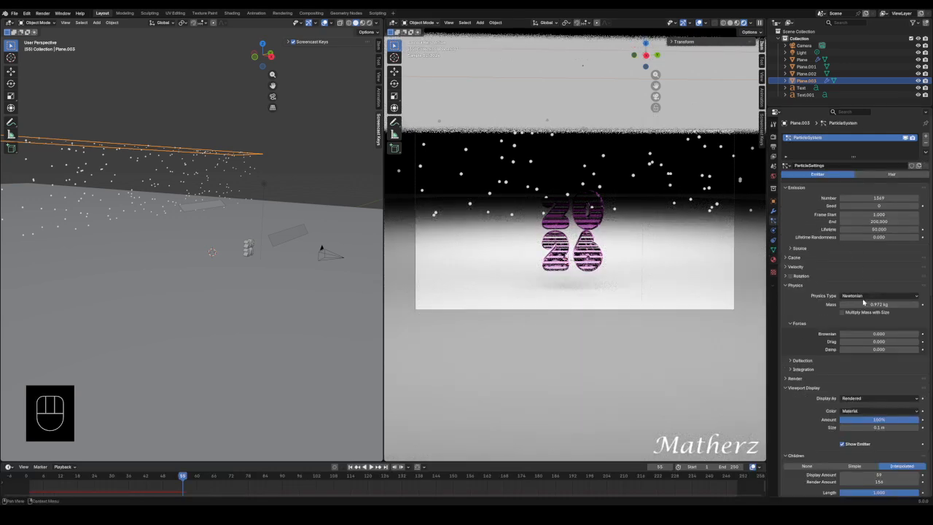
scroll(863, 301, "down", 10)
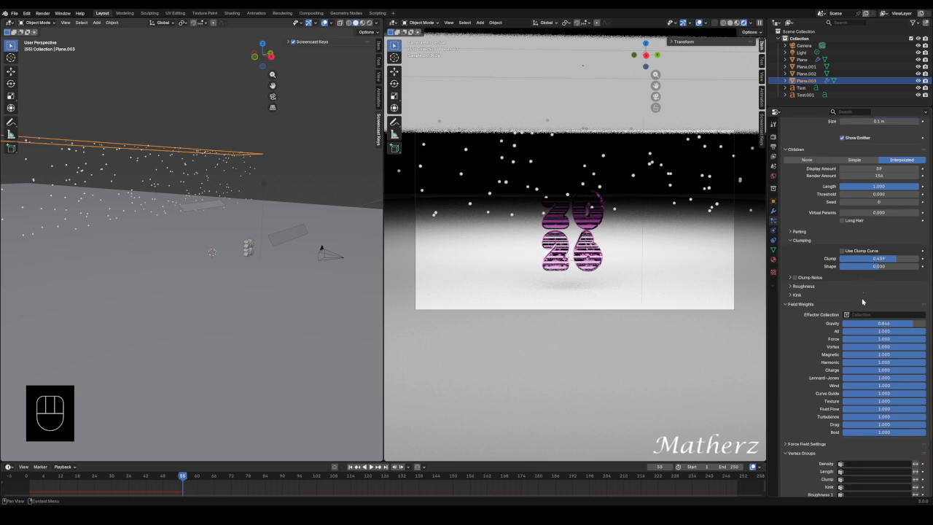
scroll(863, 301, "down", 4)
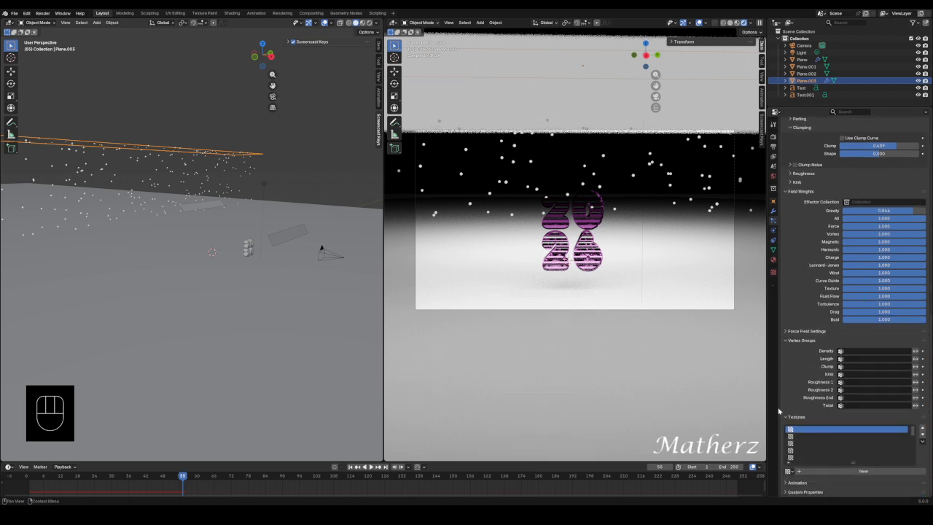
left_click(774, 260)
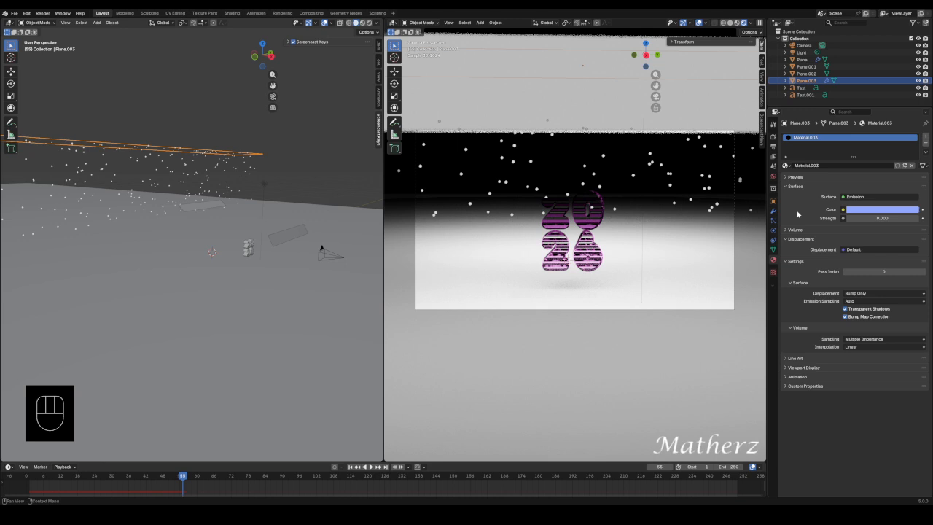
left_click(786, 166)
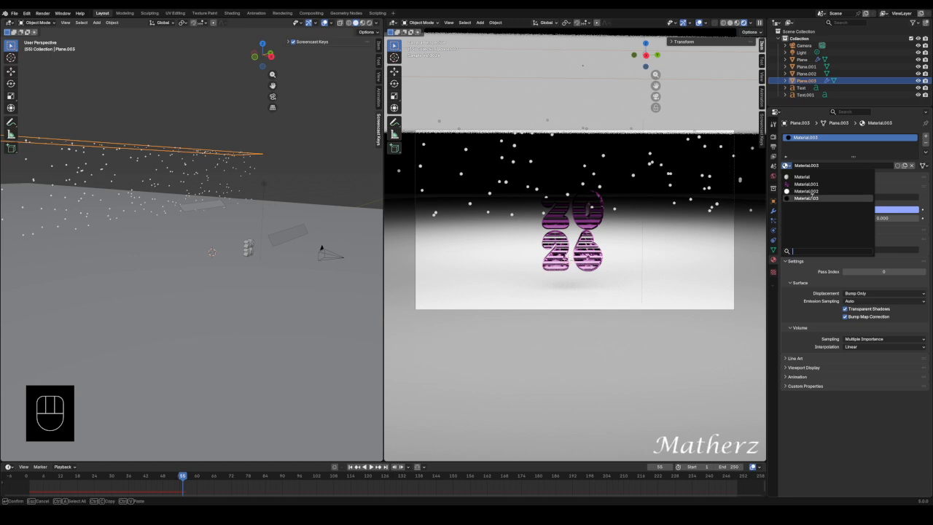
left_click(813, 198)
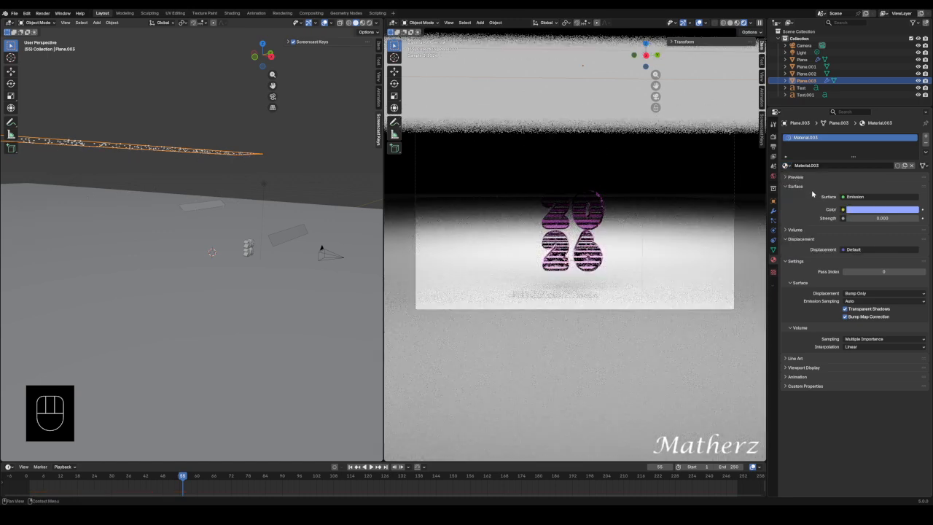
Play the animation in Rendered shading from frame 55 to frame 131.
key("space")
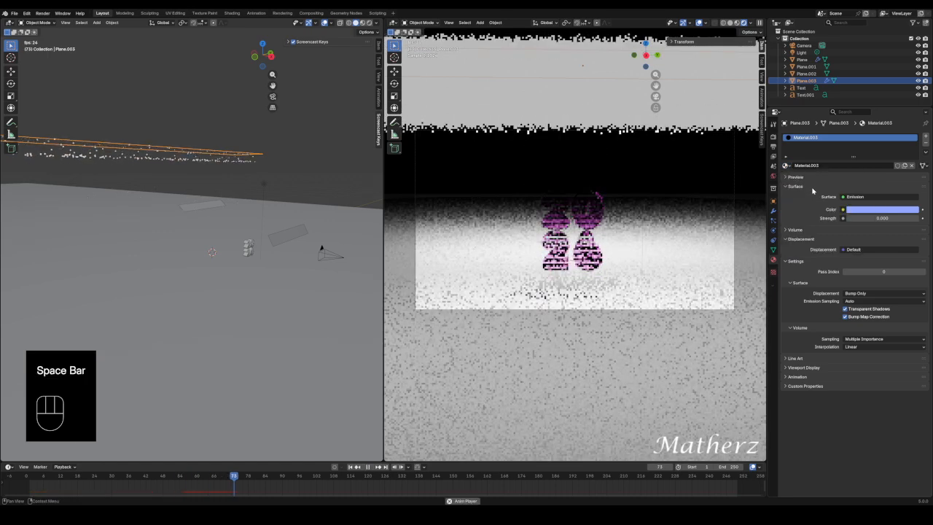
key("space")
key("space")
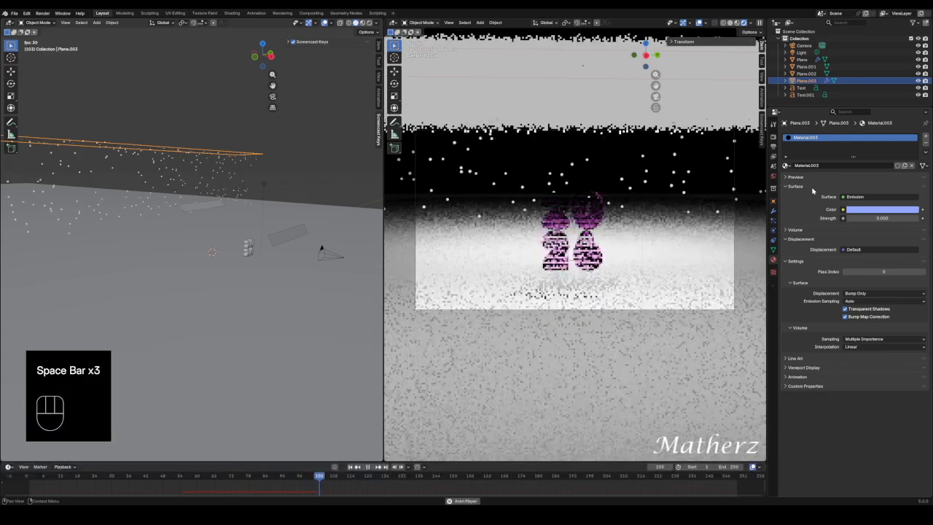
key("space")
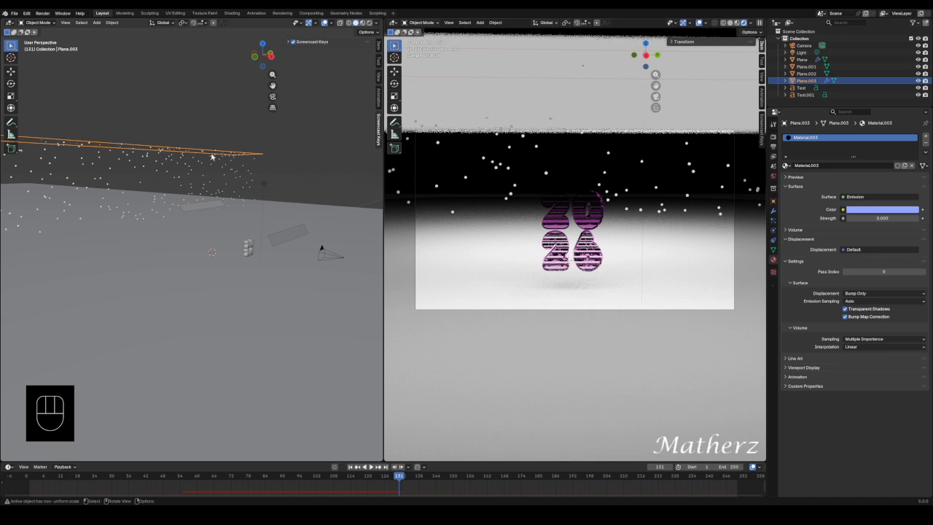
In Solid shading, move the emitter plane farther behind the text along X and raise it about 9 m along Z.
left_click(737, 22)
key("g")
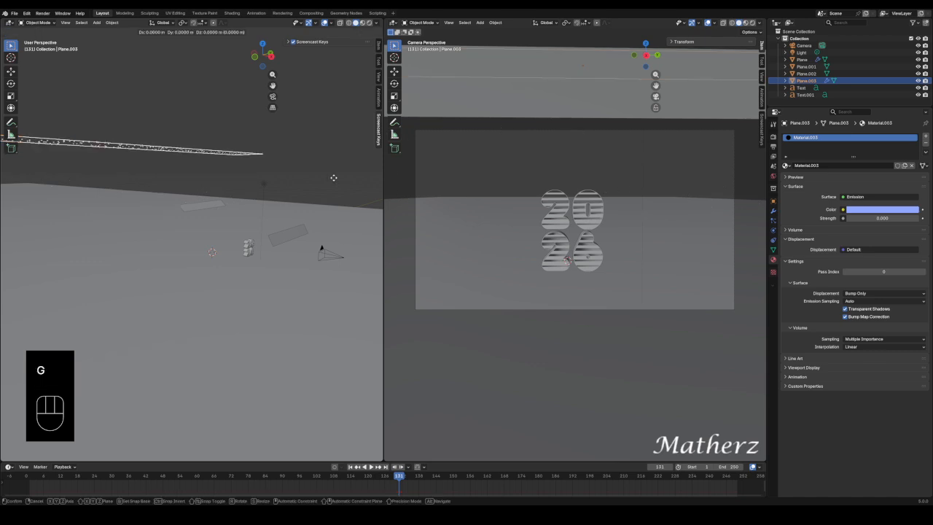
key("x")
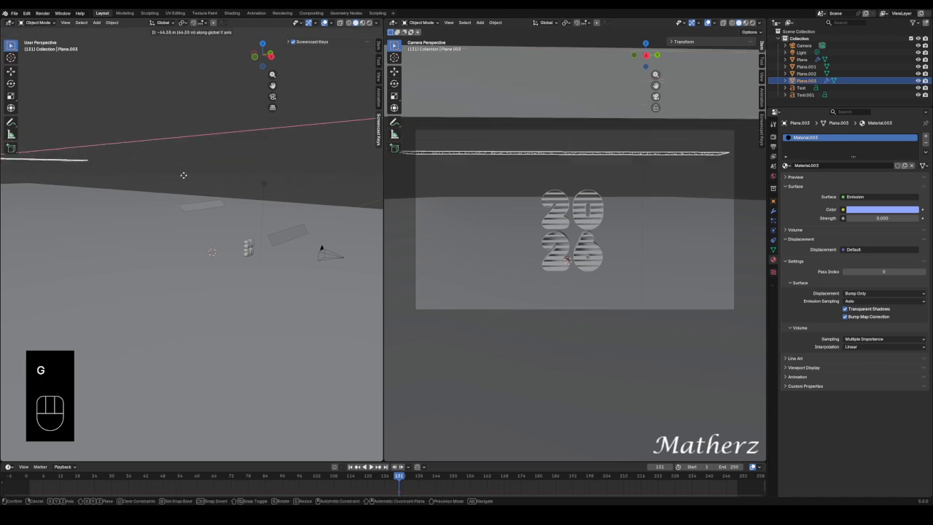
left_click(184, 196)
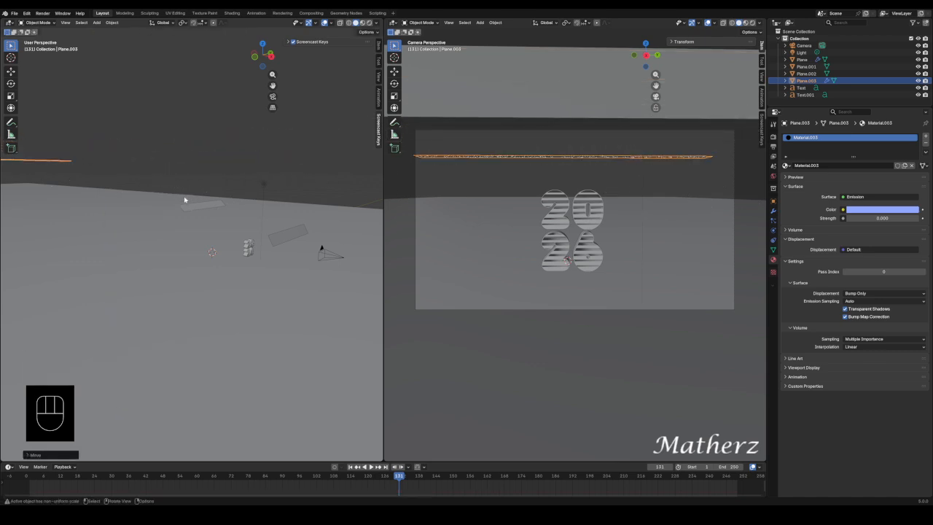
key("g")
middle_click_drag(184, 196, 186, 169)
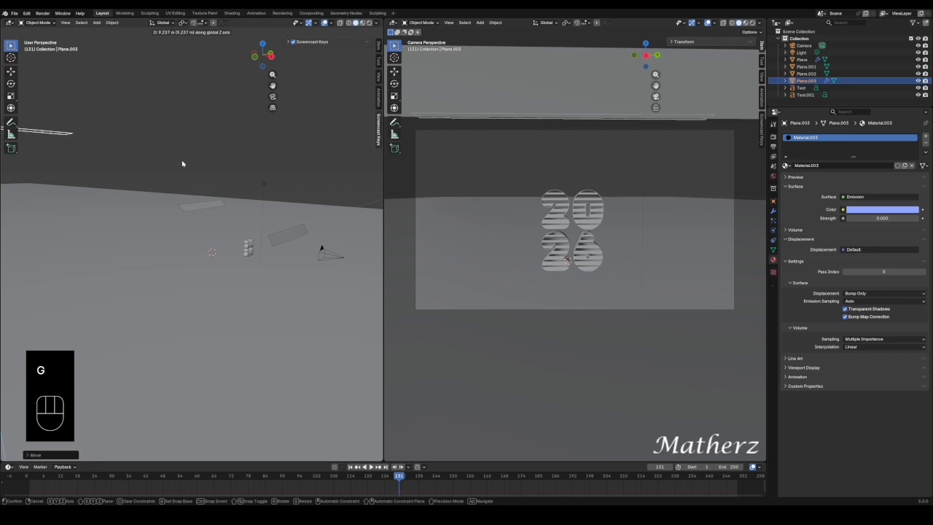
Scale the emitter plane up to about twice its size and preview the particles up to frame 201.
key("s")
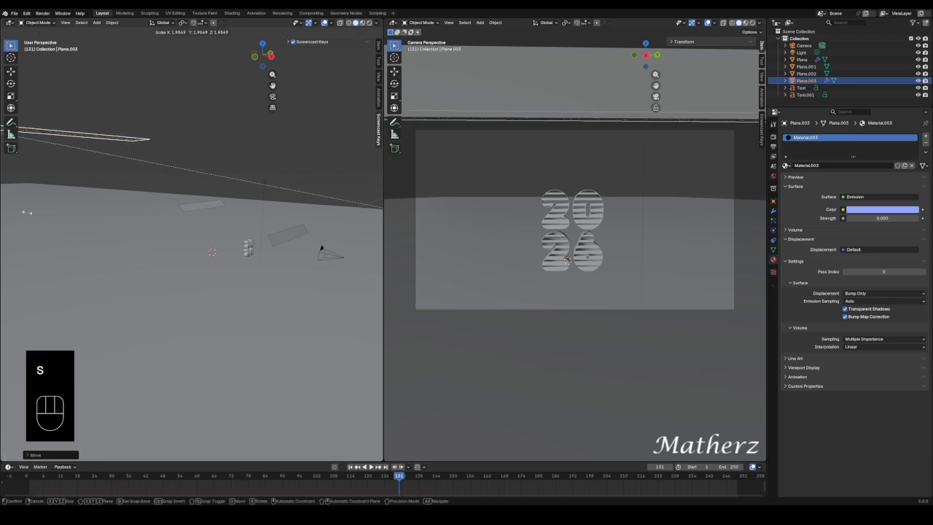
left_click(132, 192)
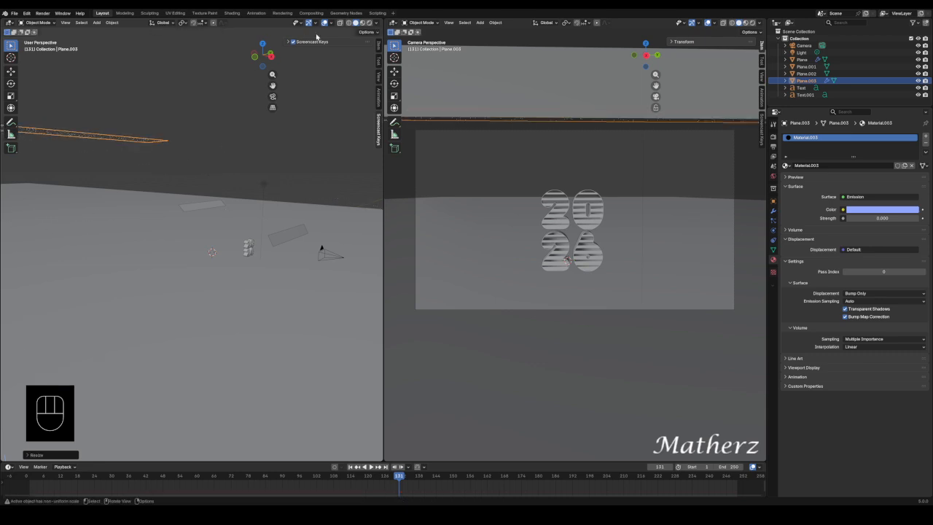
key("space")
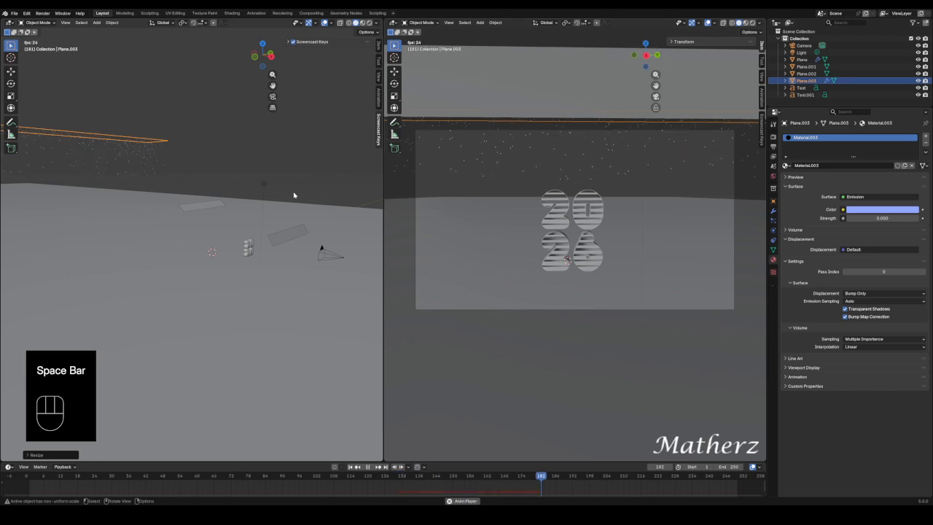
key("space")
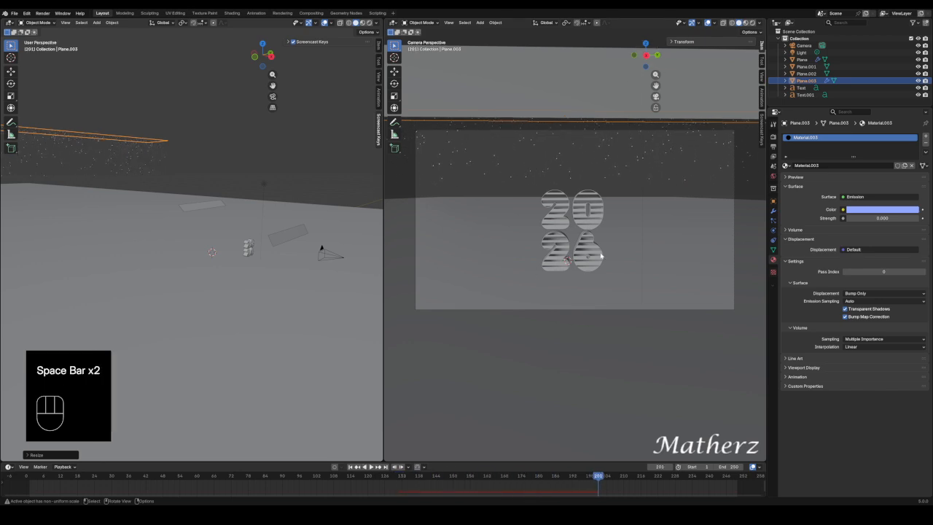
Set the particle lifetime to 119.2 and the lifetime randomness to 0.162 in the emitter plane's particle settings.
left_click(128, 139)
left_click(774, 232)
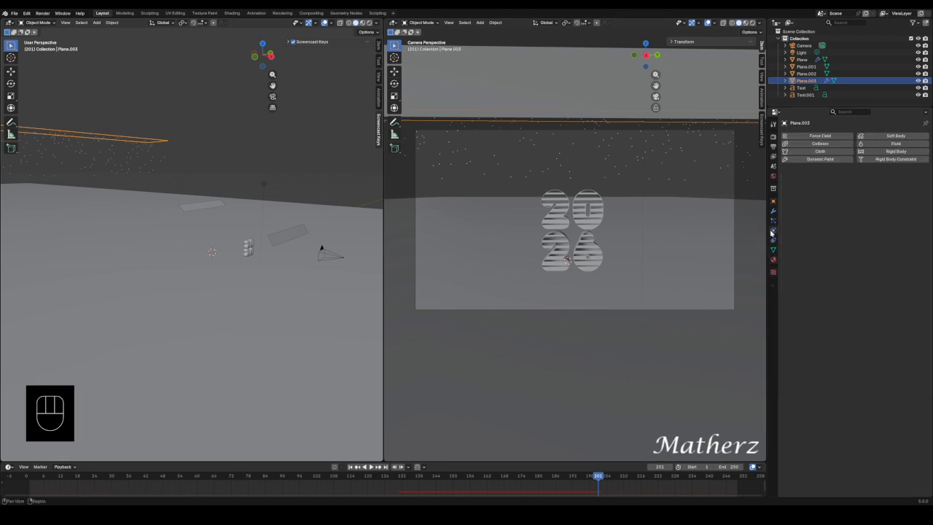
left_click(775, 221)
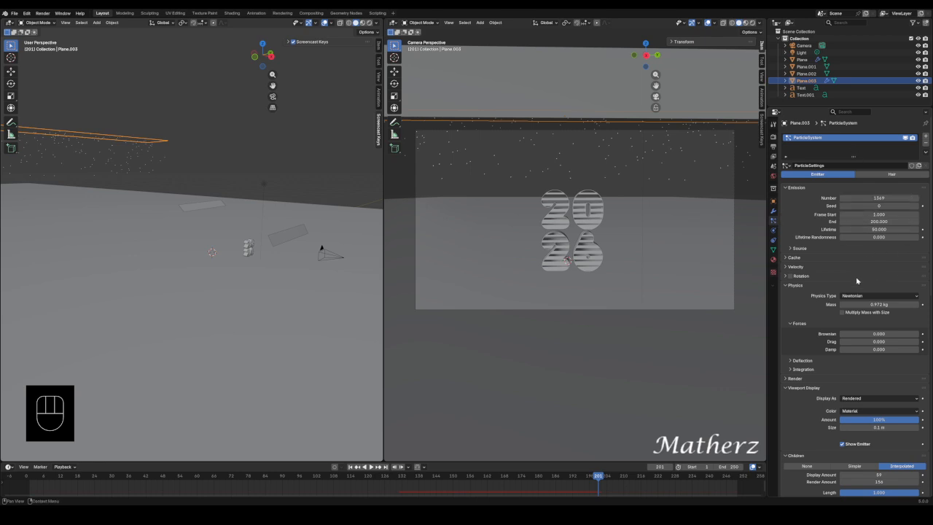
left_click_drag(880, 229, 891, 229)
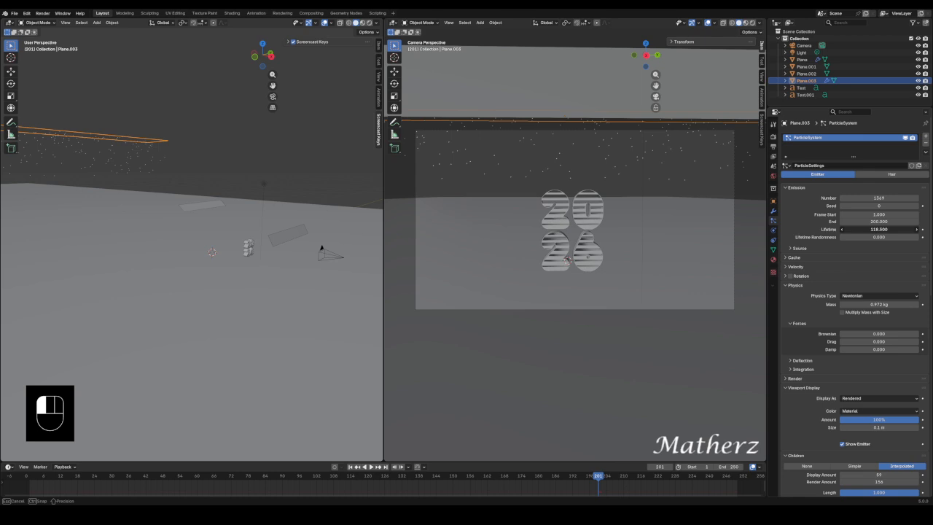
left_click_drag(891, 229, 849, 248)
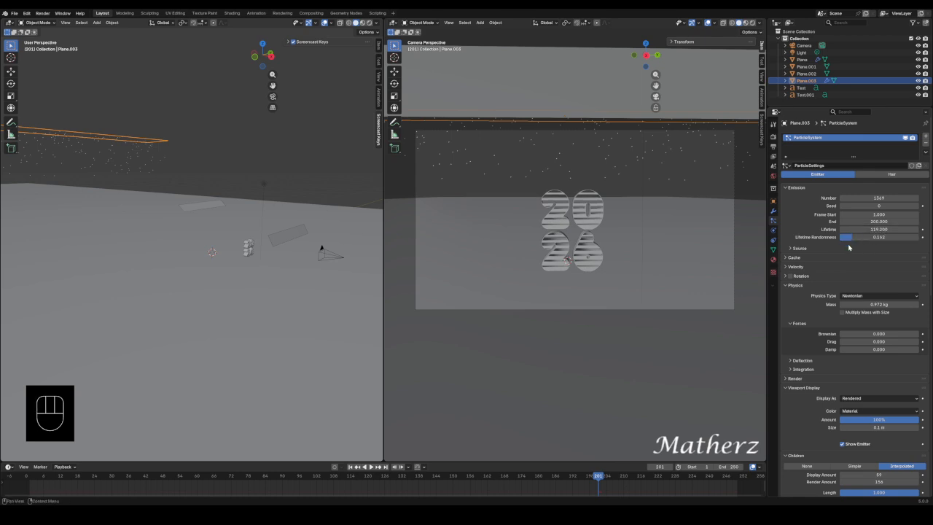
Set the particle system's wind field weight to 0.907 and replay the animation from frame 1 to frame 126.
left_click(795, 267)
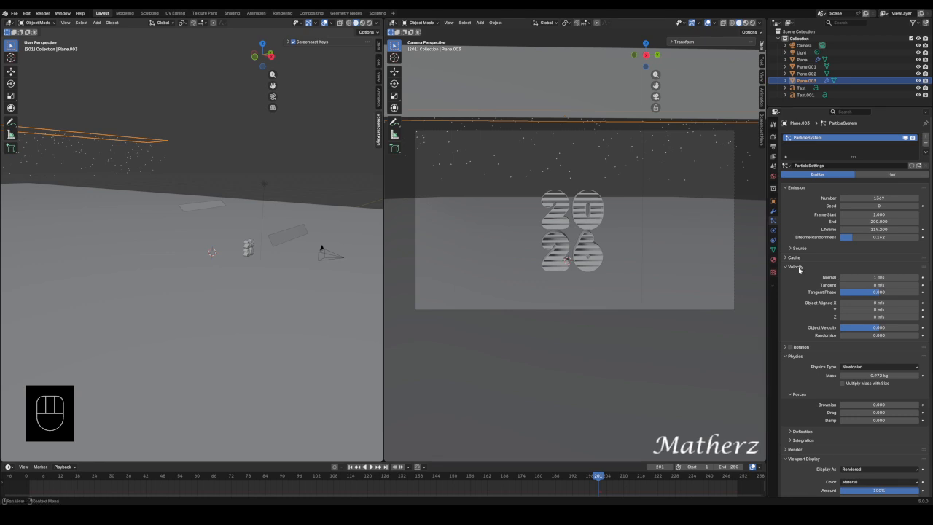
scroll(809, 306, "down", 5)
scroll(807, 296, "down", 7)
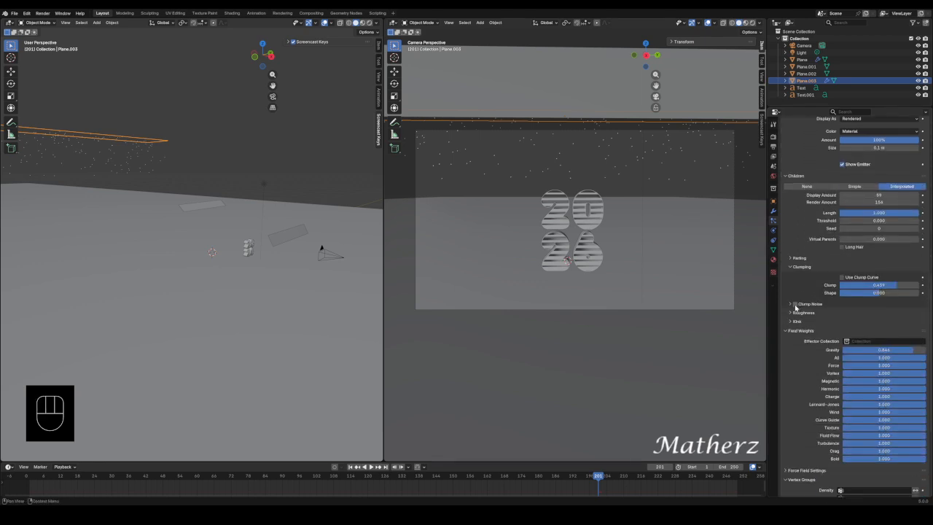
scroll(794, 309, "down", 5)
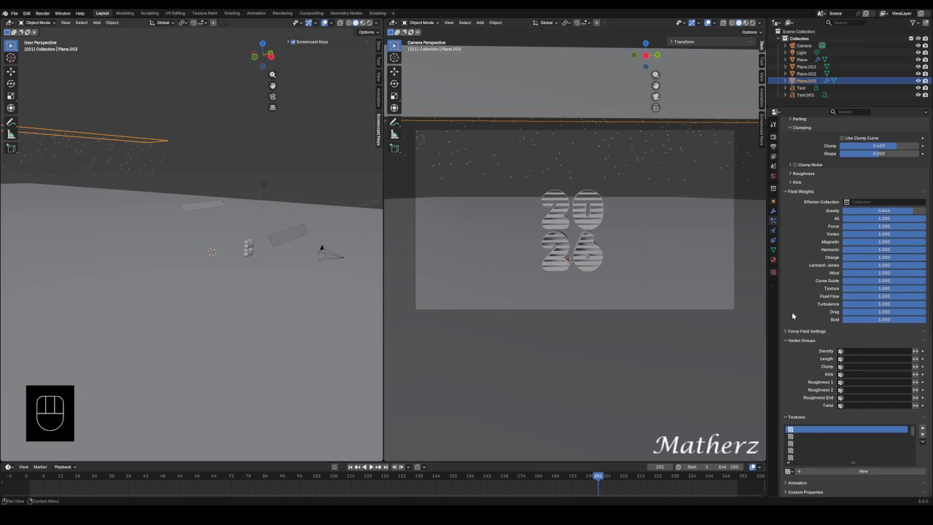
left_click(923, 313)
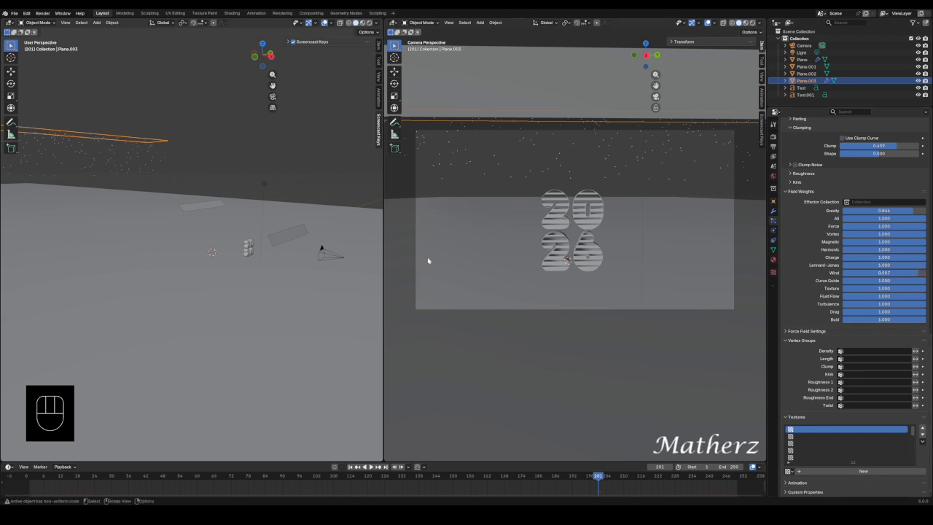
left_click(29, 477)
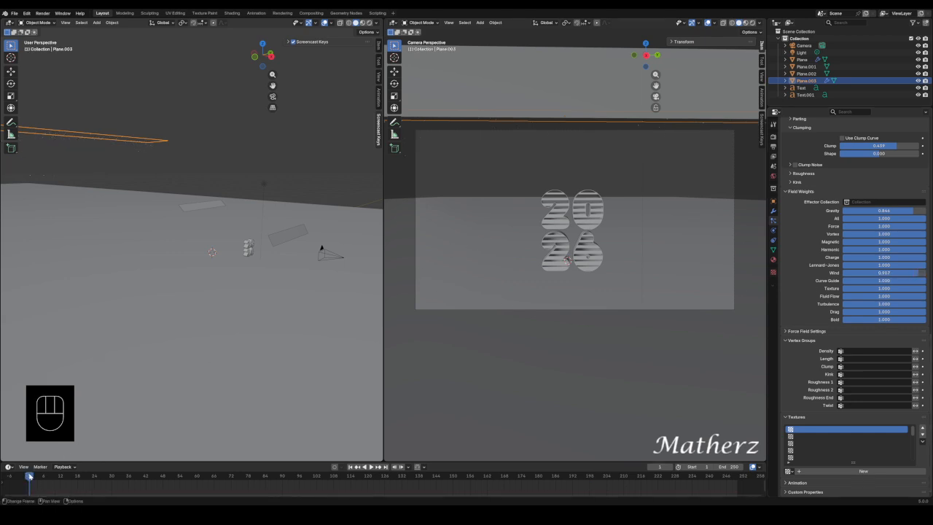
key("space")
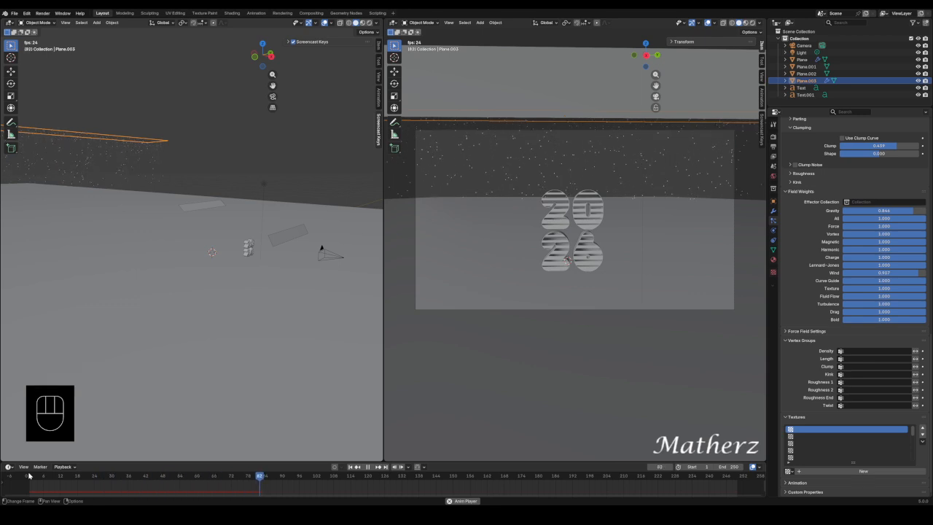
key("space")
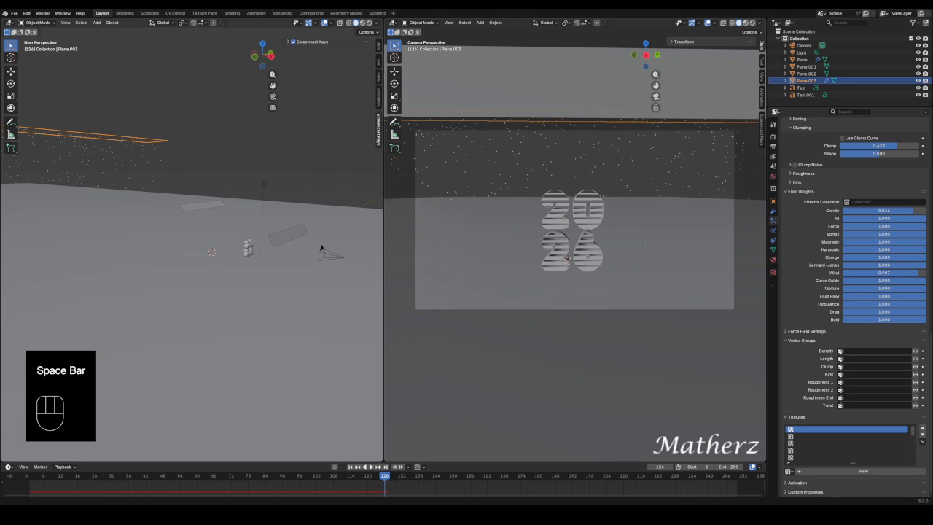
Set the emitter plane's particle kink type to Curl and replay the animation from frame 0 to frame 110.
left_click(798, 182)
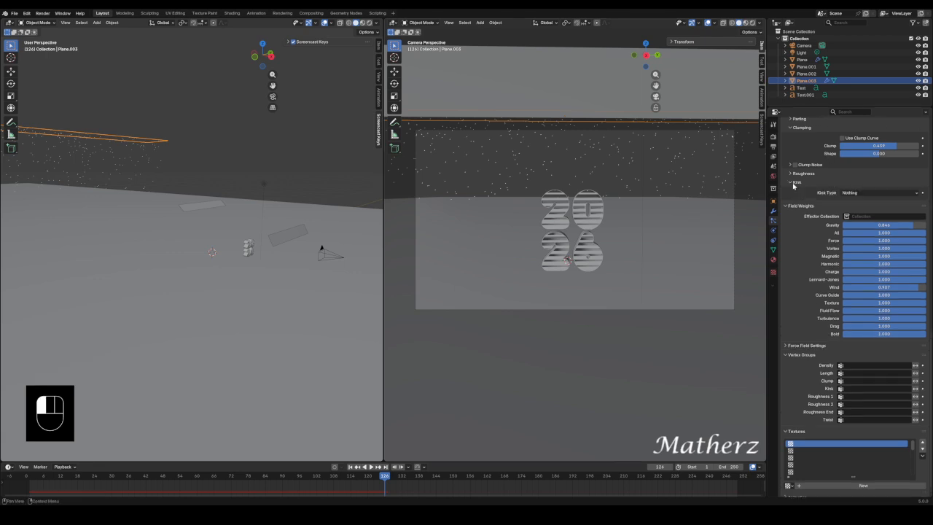
left_click(859, 193)
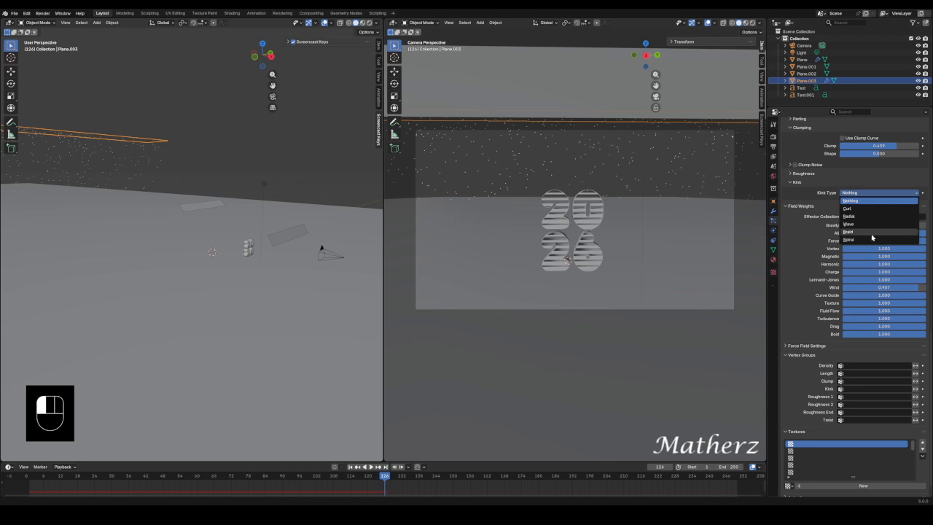
left_click(866, 209)
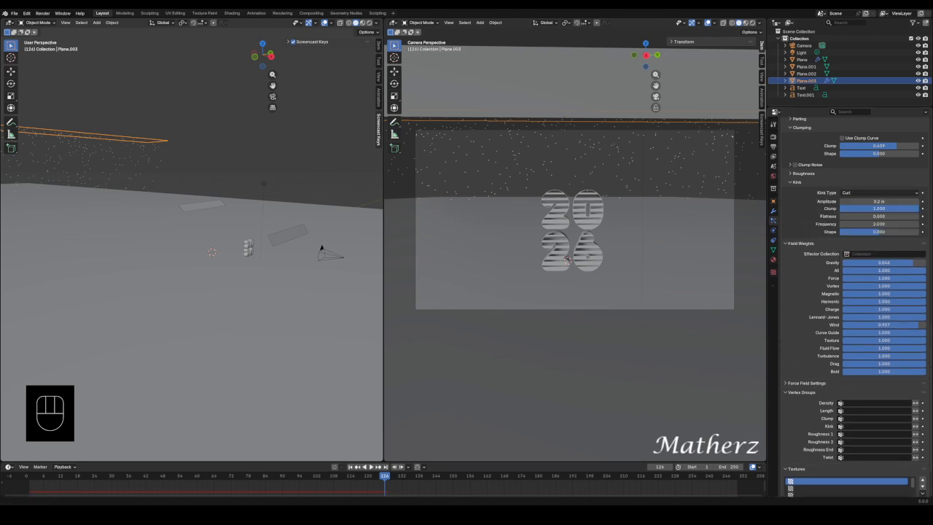
left_click(30, 477)
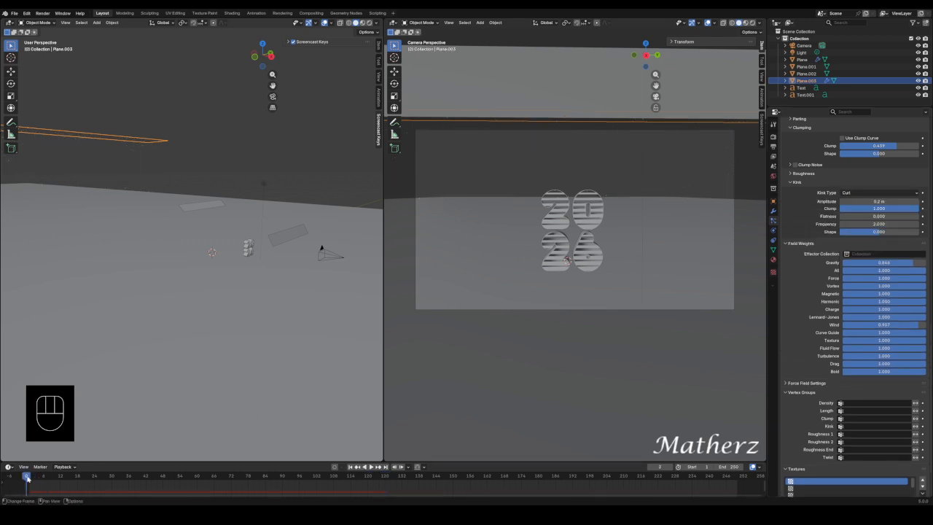
key("space")
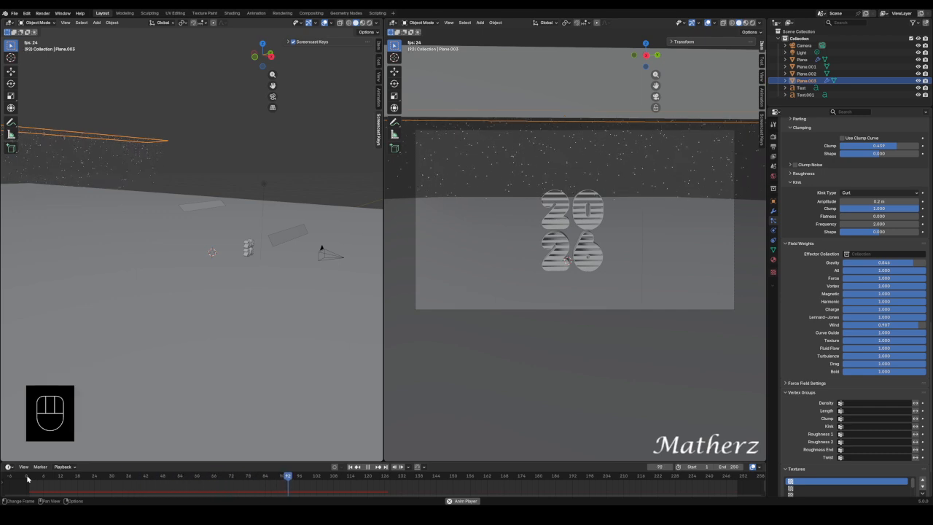
key("space")
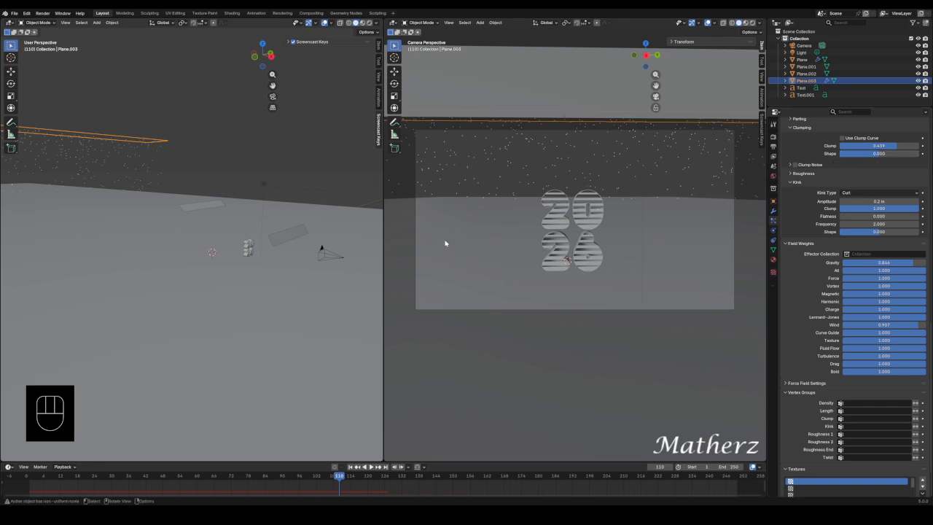
Switch the camera view to Rendered shading.
left_click(210, 206)
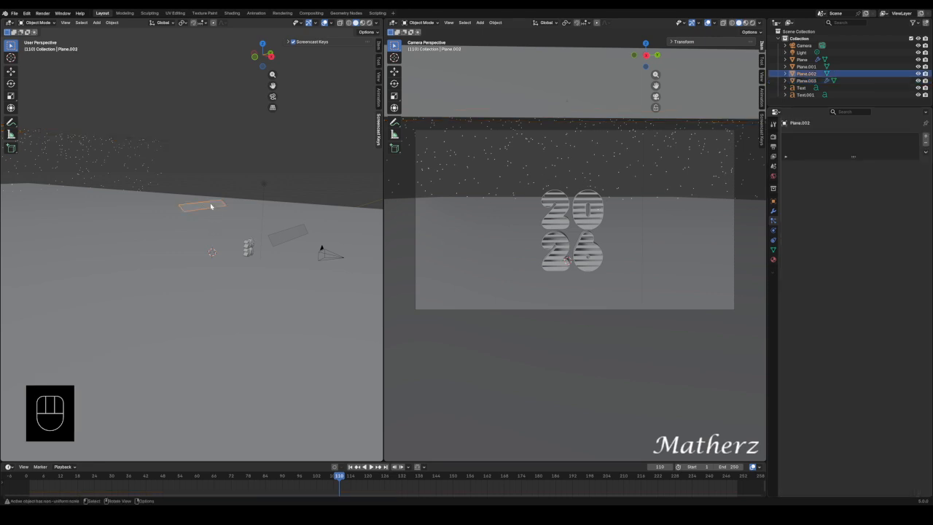
left_click(746, 22)
left_click(752, 23)
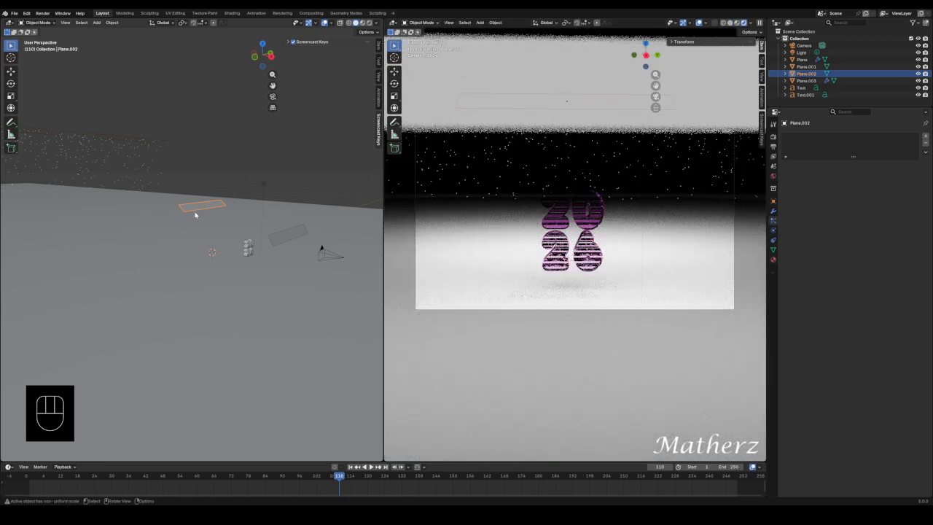
Give the ground plane a new Principled BSDF material with metallic 1.000, roughness 0.692 and IOR 10.800.
left_click(632, 228)
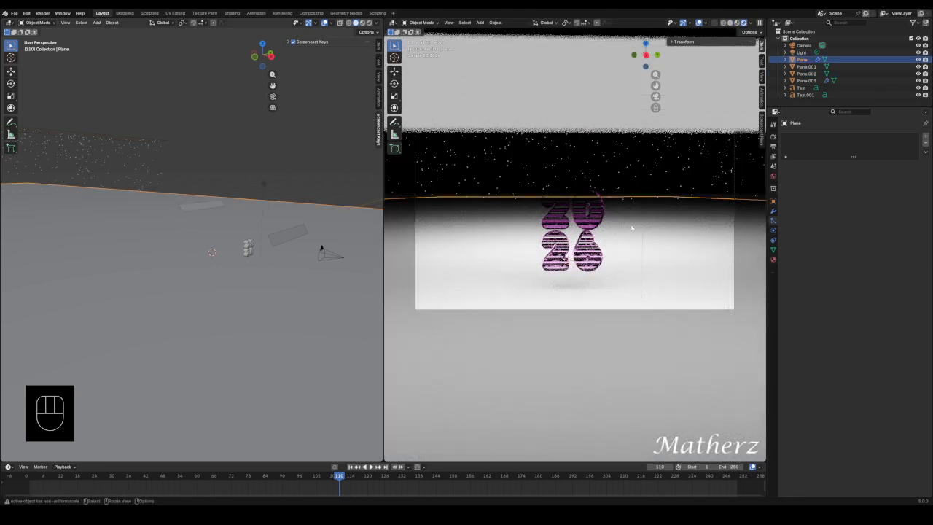
left_click(773, 259)
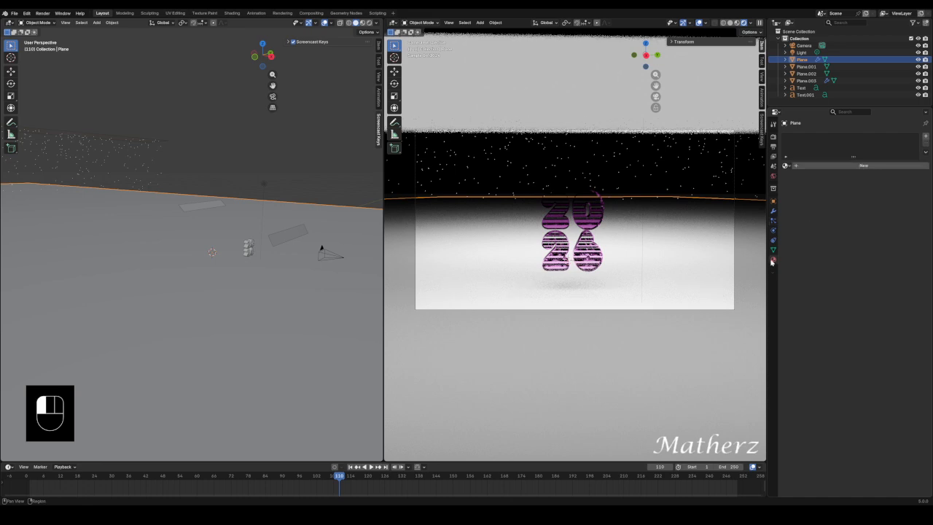
left_click(855, 167)
left_click(857, 198)
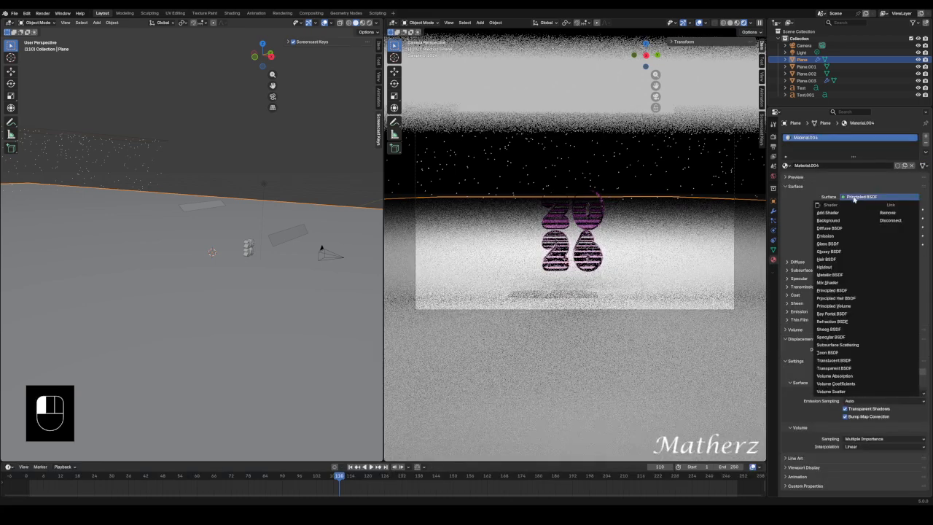
left_click_drag(859, 219, 894, 235)
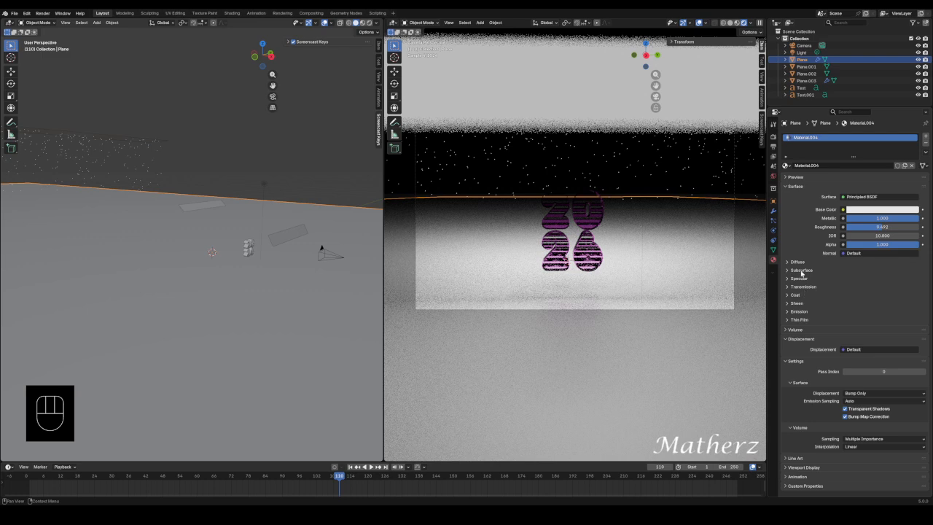
Duplicate the tilted emissive plane between the text and the camera and lower the copy along the Z axis.
left_click(563, 213)
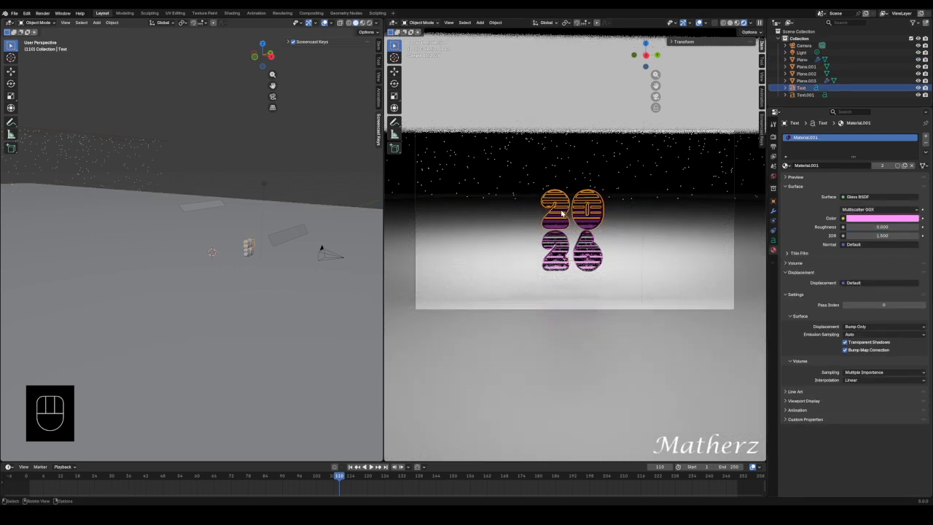
left_click(282, 240)
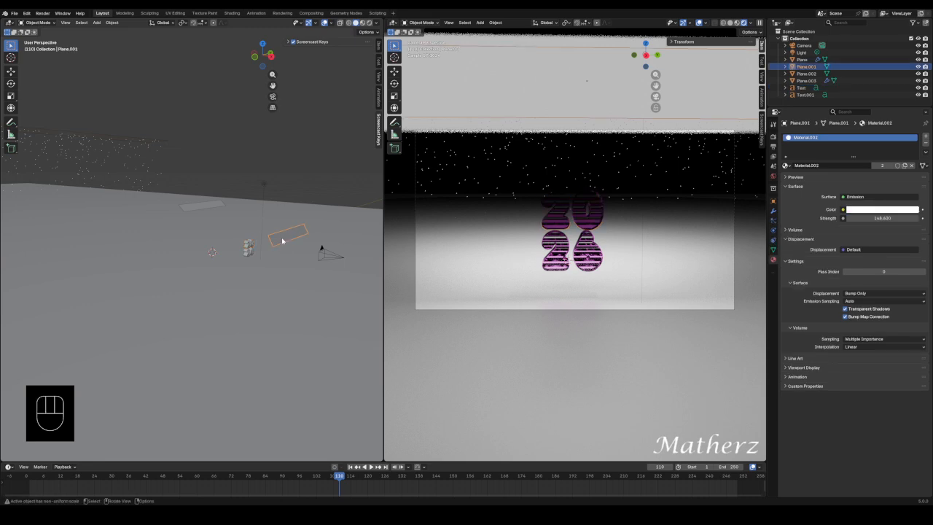
scroll(341, 361, "up", 4)
scroll(342, 324, "down", 3)
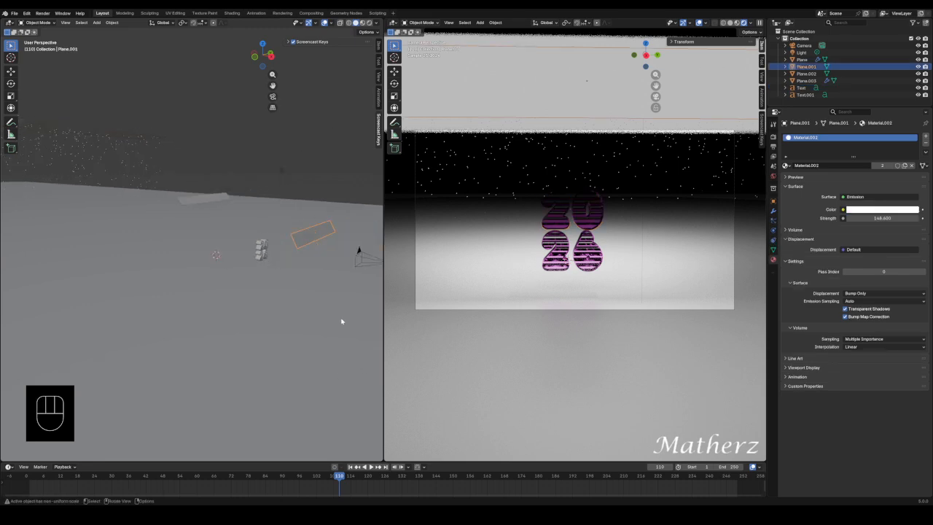
middle_click_drag(319, 268, 302, 264, "shift")
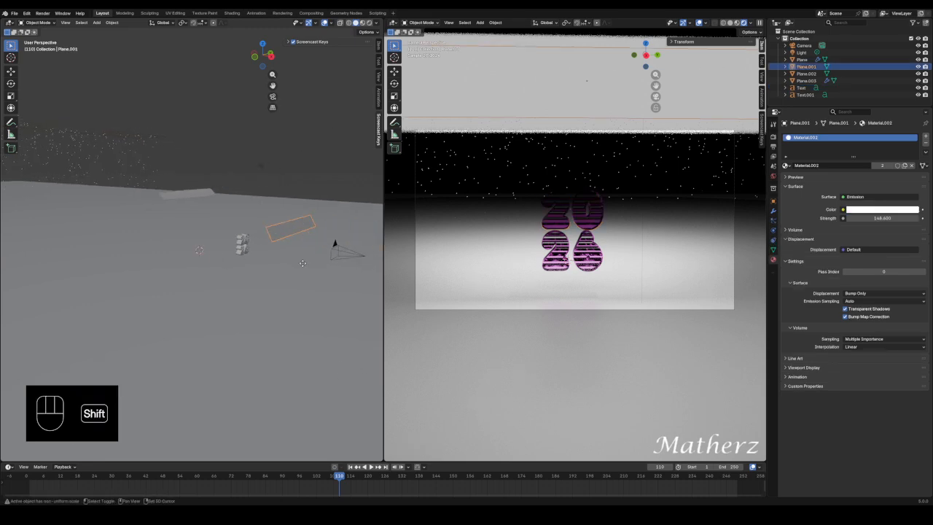
key("shift+d")
key("z")
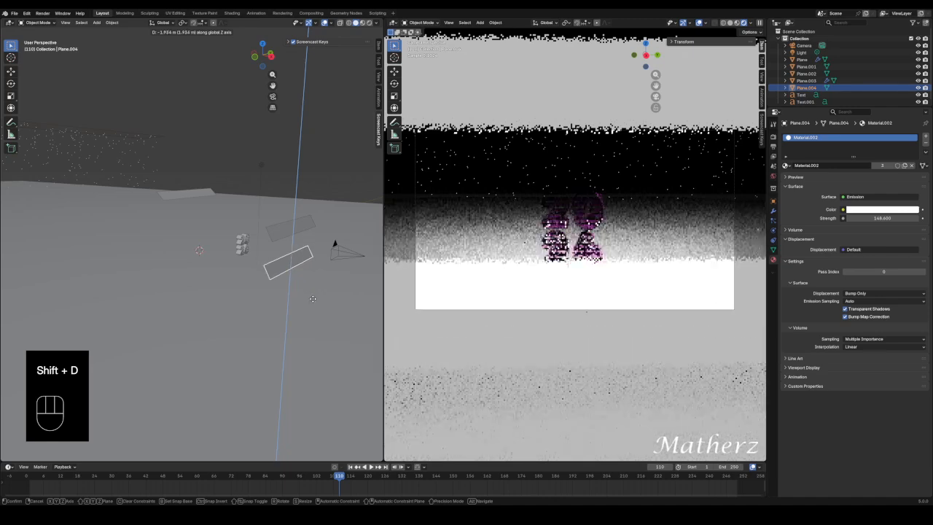
left_click(311, 273)
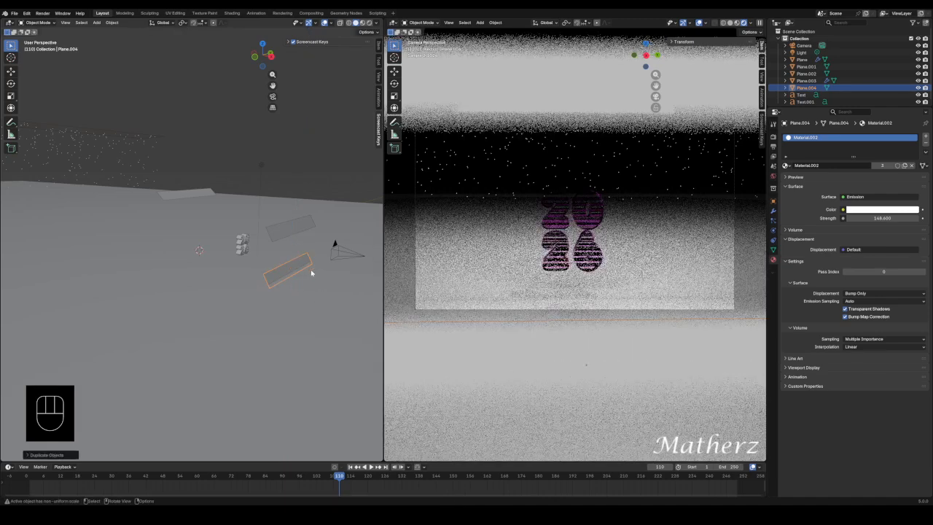
Rotate the lowered emissive copy about 105° around the global Y axis and move it toward the text along X.
key("r")
key("y")
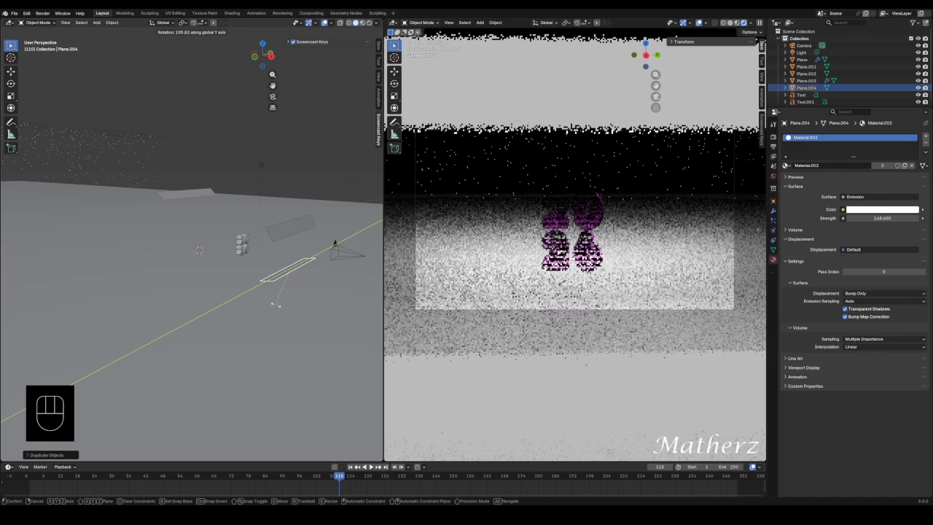
left_click(281, 307)
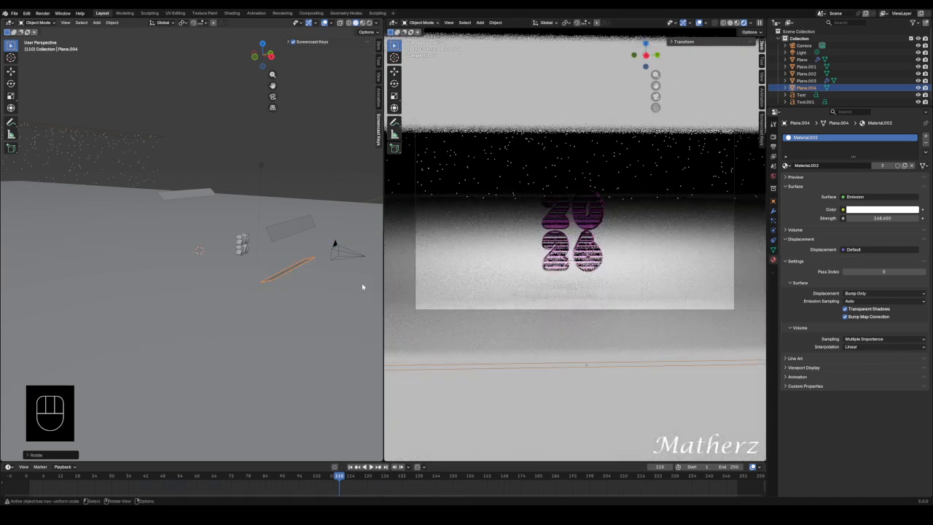
key("g")
key("x")
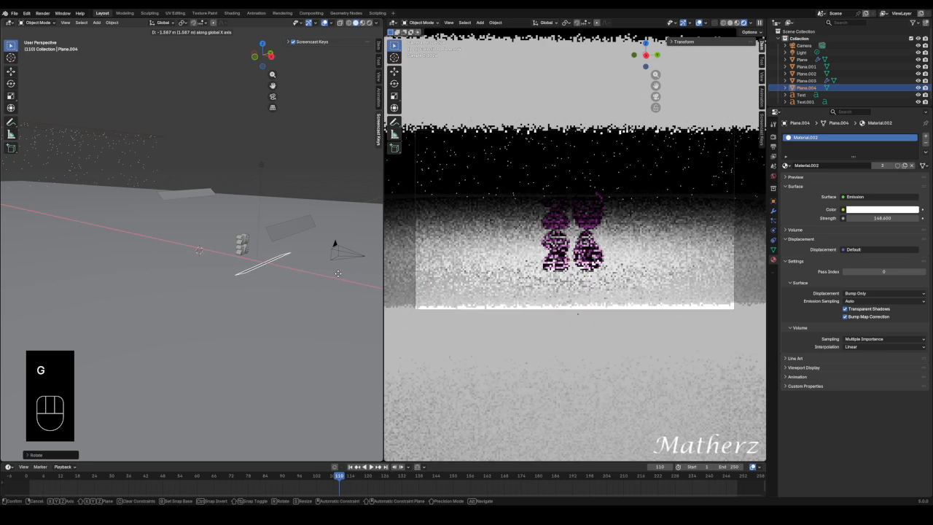
left_click(335, 243)
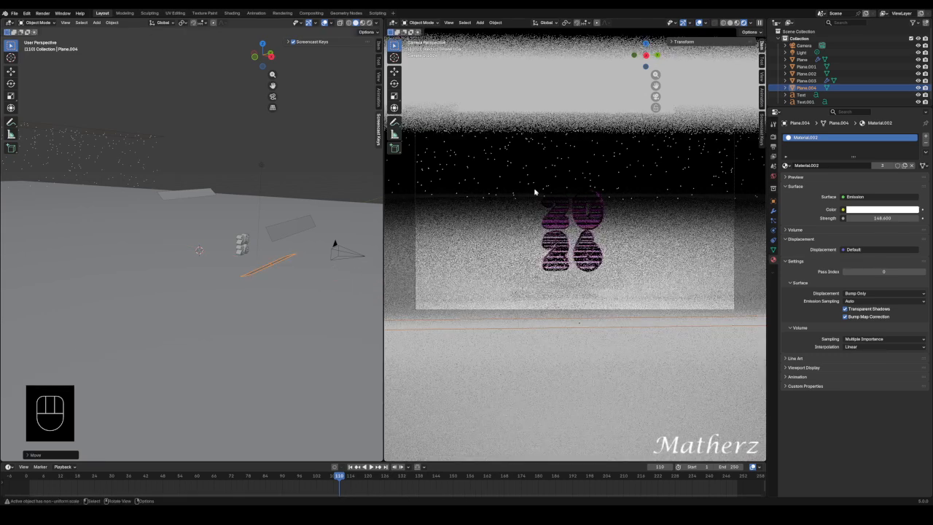
Delete the point light above the text.
left_click(599, 198)
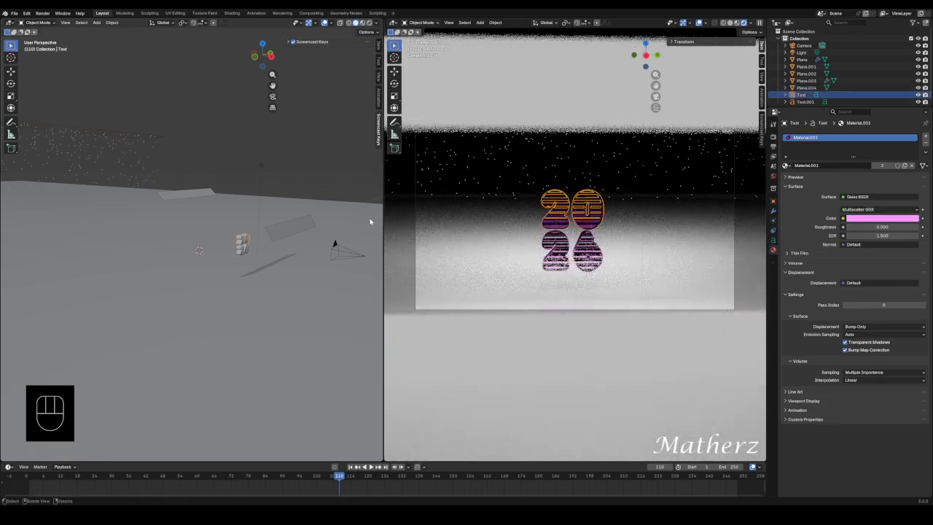
left_click(261, 165)
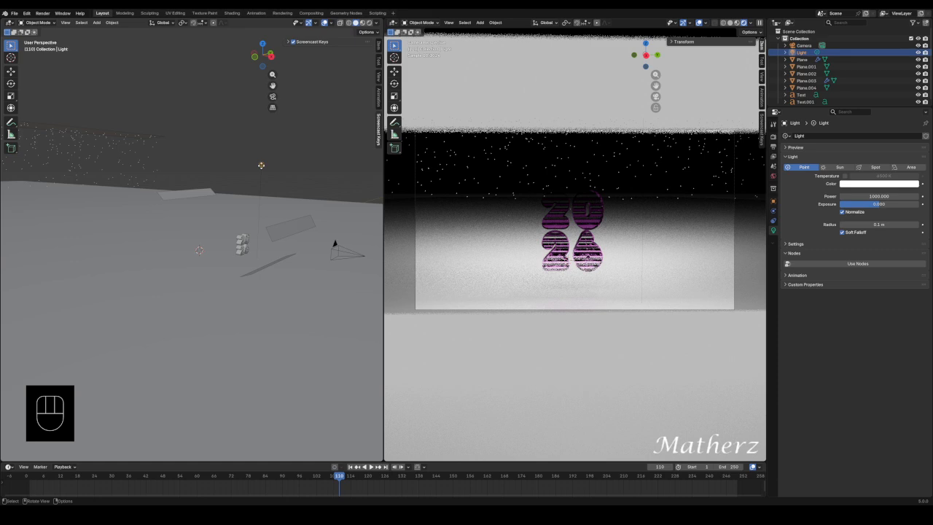
key("Delete")
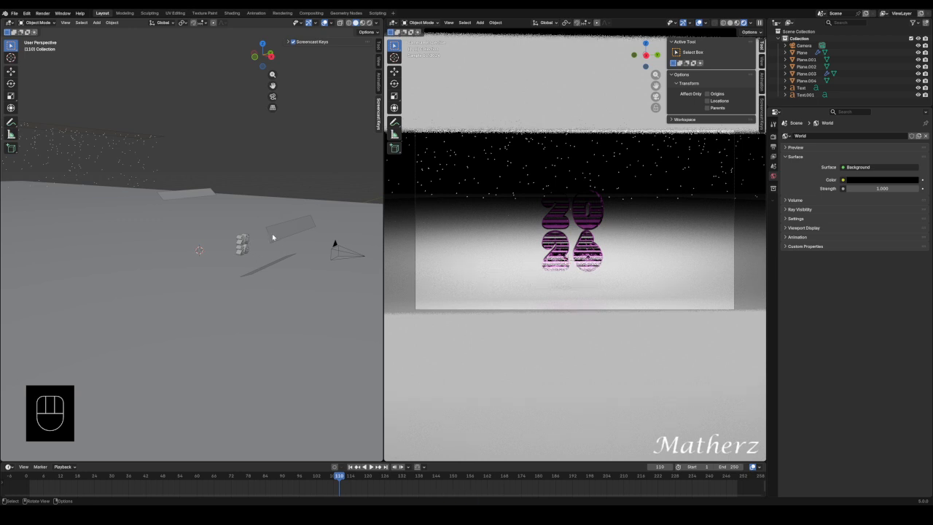
Duplicate the emissive plane behind the text along X and rotate the copy around the X axis until it stands steeply upright.
left_click(201, 196)
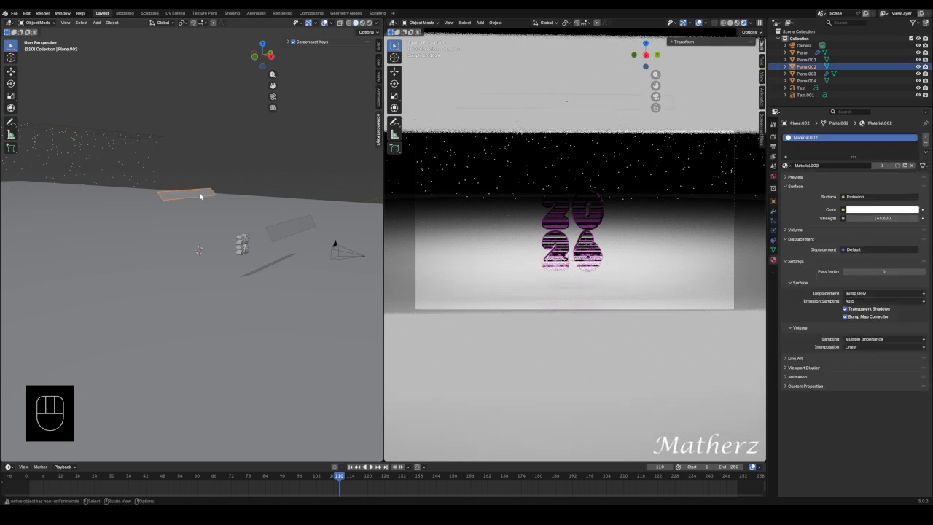
key("shift+d")
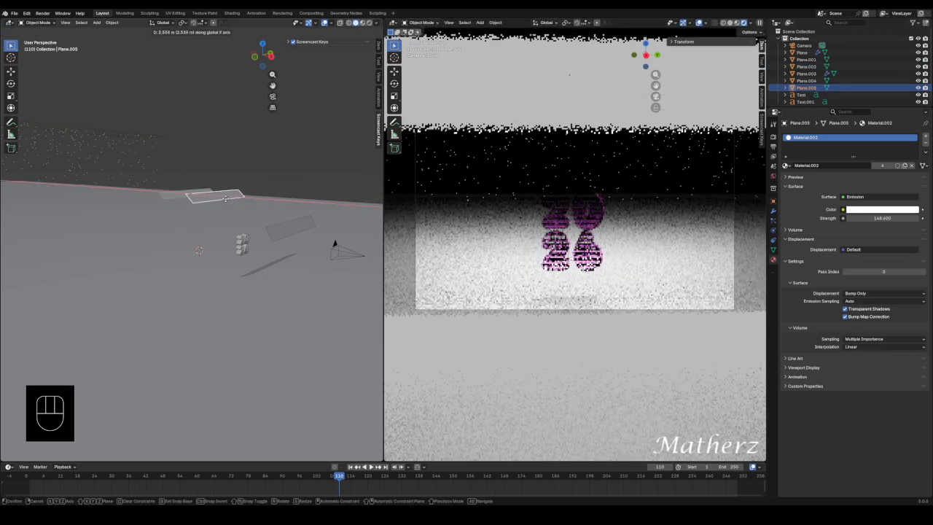
left_click(252, 201)
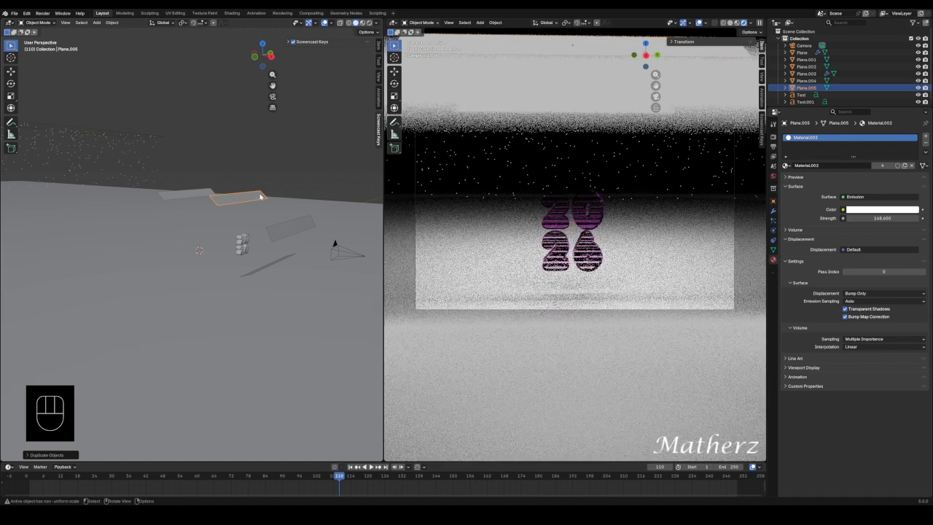
key("r")
key("y")
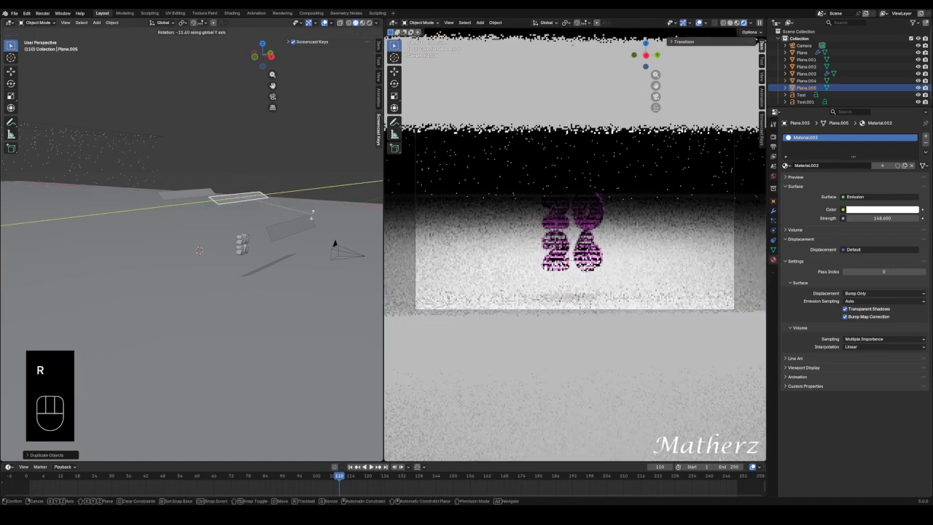
key("x")
left_click(331, 149)
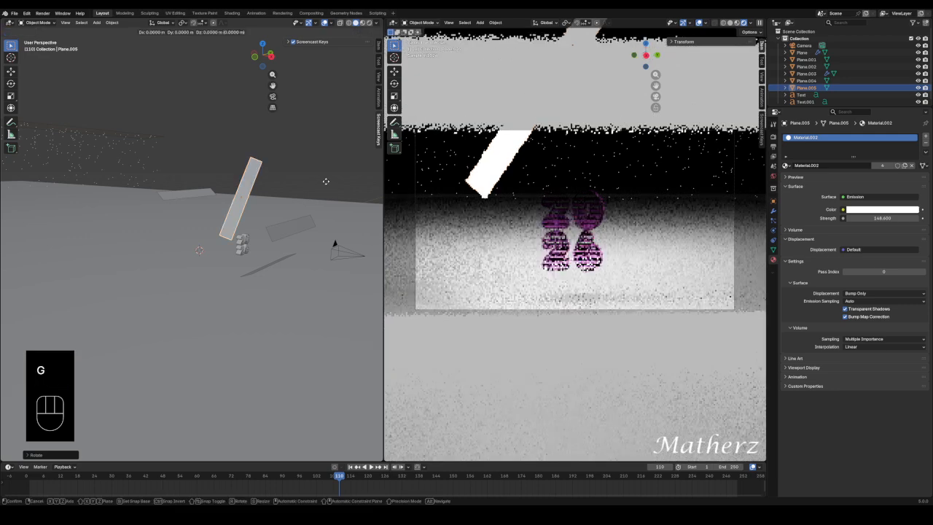
Move the upright emissive copy sideways along Y to one side of the text and lower it along Z.
key("g")
key("y")
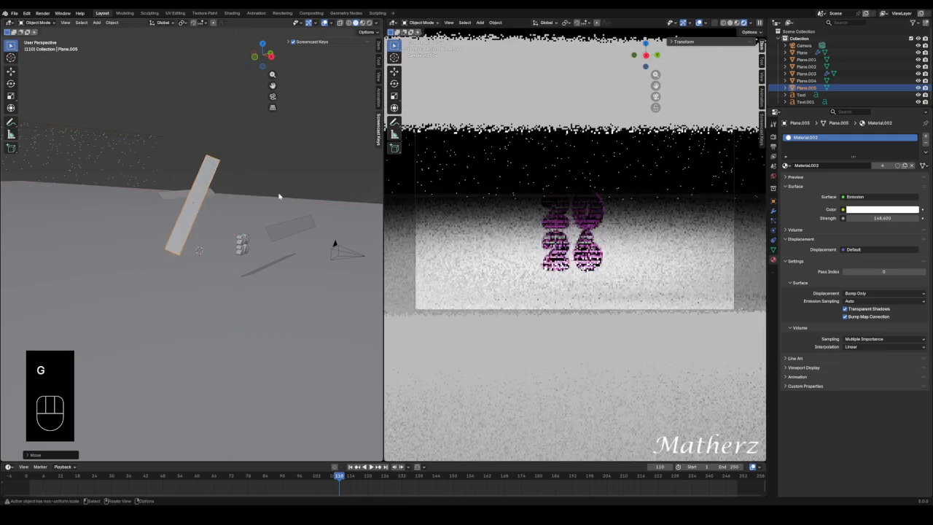
key("g")
key("z")
left_click(295, 225)
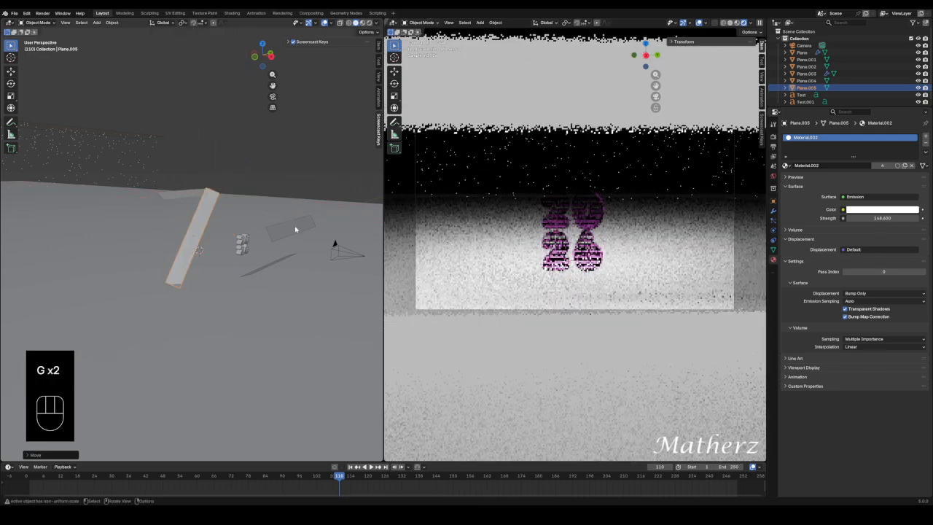
Set the IOR of the text's Glass BSDF material to 1.700 and deselect the text.
left_click(595, 217)
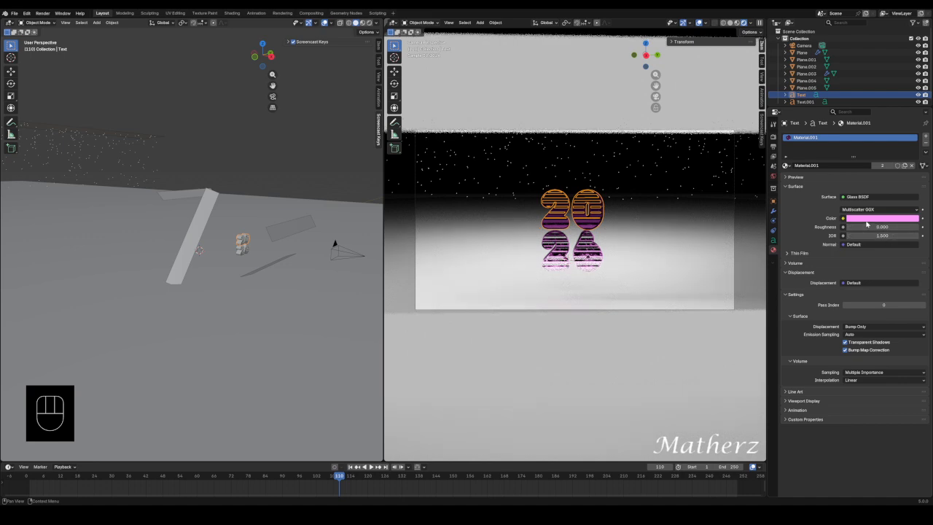
mouse_move(884, 235)
left_mouse_down()
mouse_move(846, 235)
mouse_move(897, 236)
left_mouse_up()
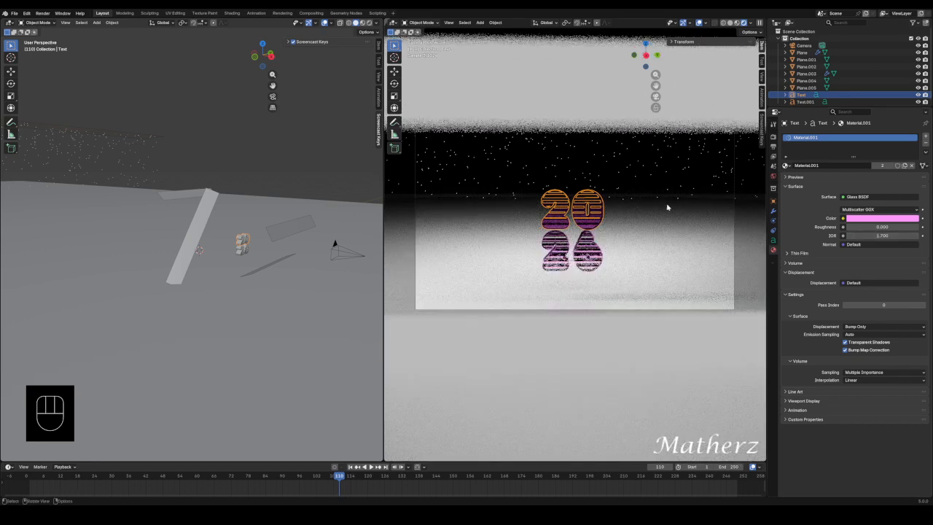
left_click(646, 183)
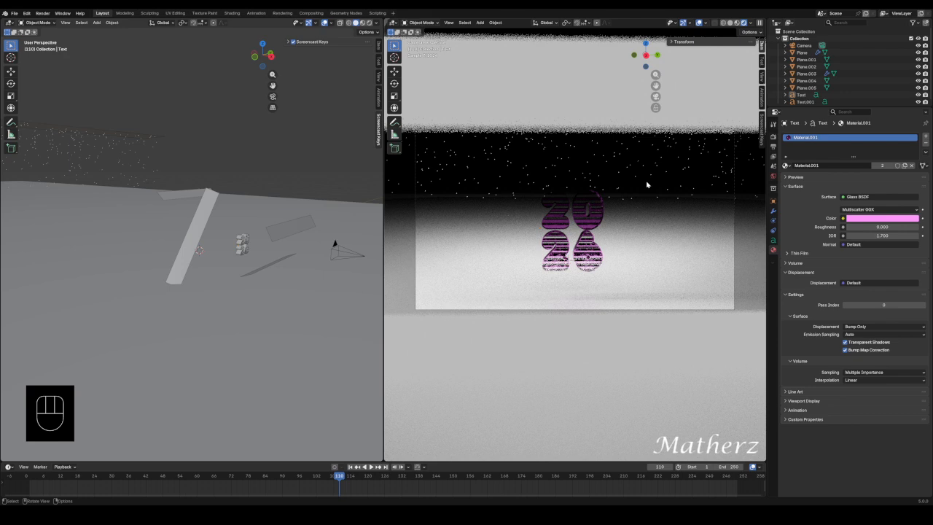
Darken the ground plane material's Base Color to a neutral grey with a value of 0.487.
left_click(657, 244)
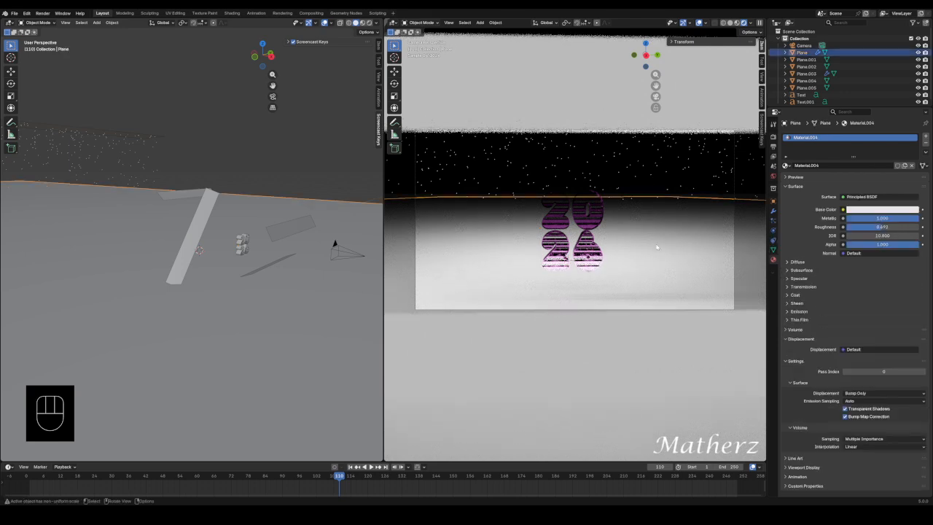
left_click(897, 210)
left_click(894, 209)
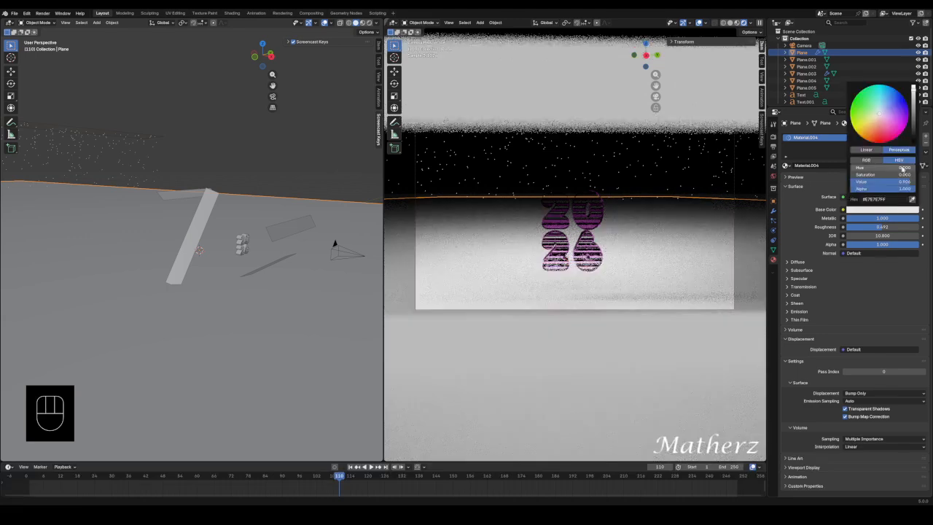
left_click_drag(914, 117, 914, 114)
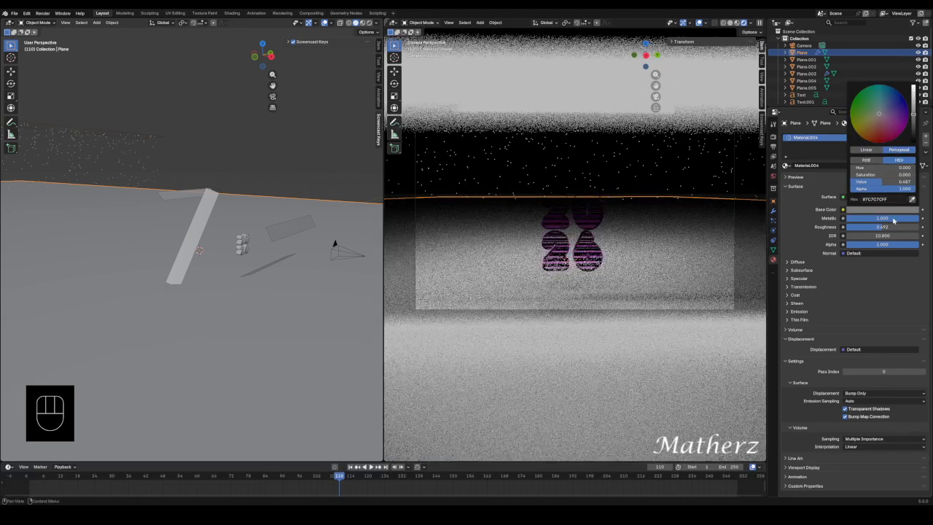
Raise the Roughness of the text's Glass BSDF material to 0.144 and deselect the text.
left_click(579, 227)
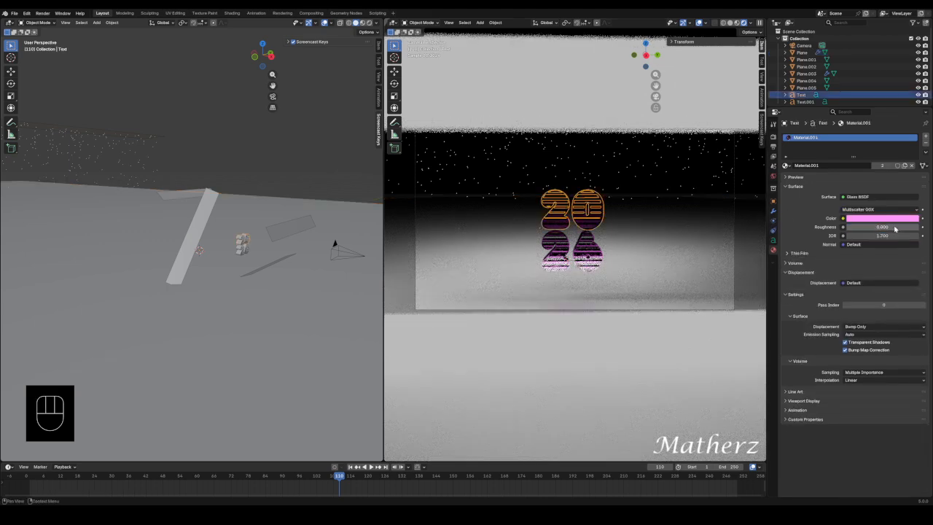
mouse_move(894, 227)
left_mouse_down()
mouse_move(914, 227)
mouse_move(904, 227)
left_mouse_up()
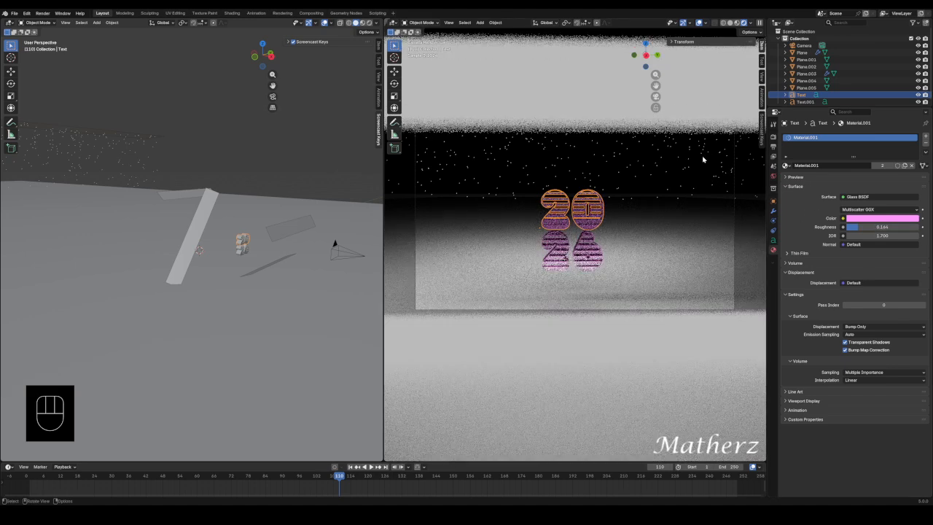
left_click(705, 175)
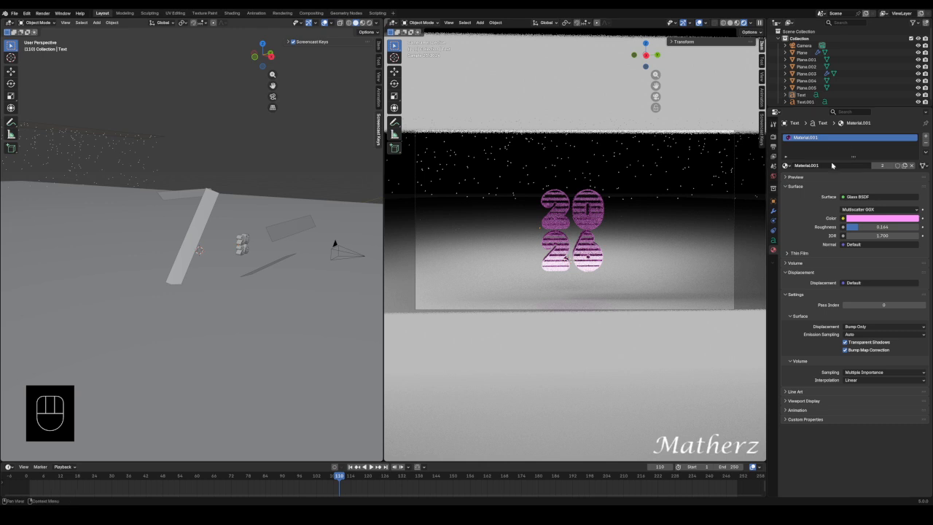
Open the physics properties of the text object.
left_click(776, 221)
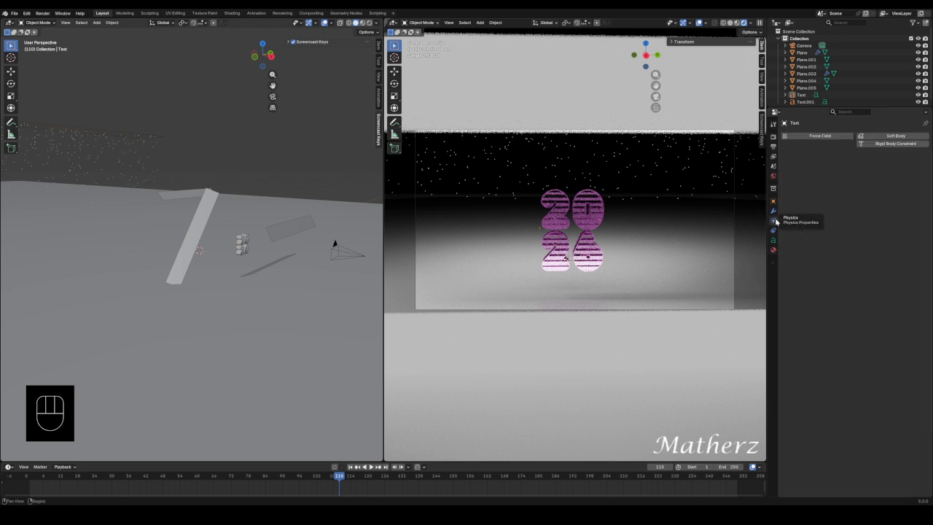